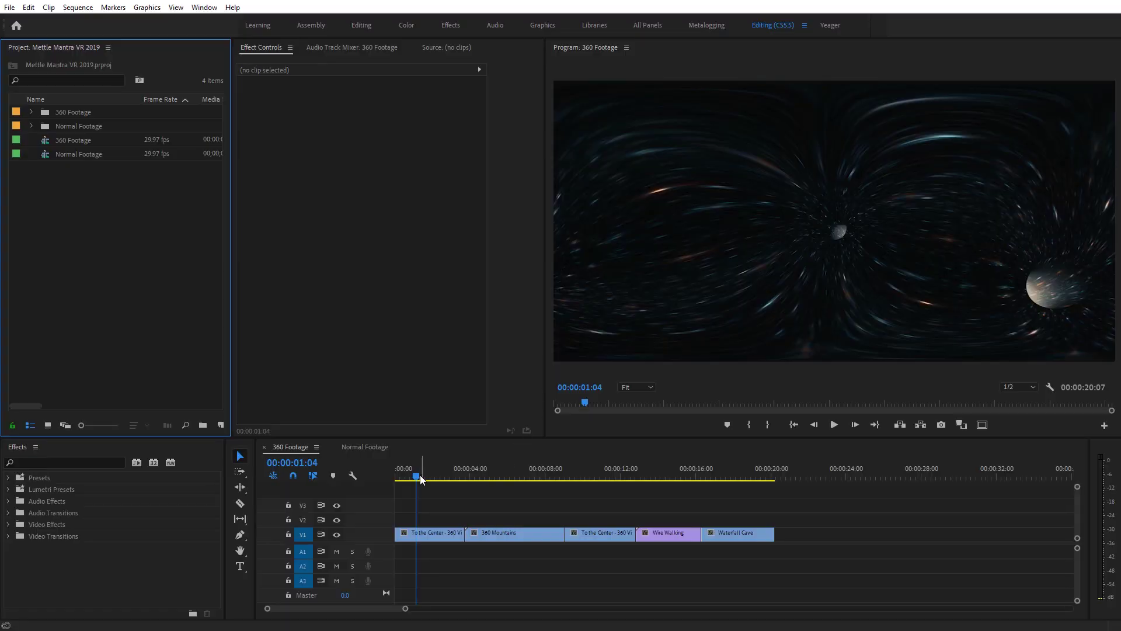
Open the Mettle Globe Preview extension for viewing the 360 Footage sequence.
mouse_move(418, 480)
left_mouse_down()
mouse_move(431, 479)
mouse_move(416, 480)
left_mouse_up()
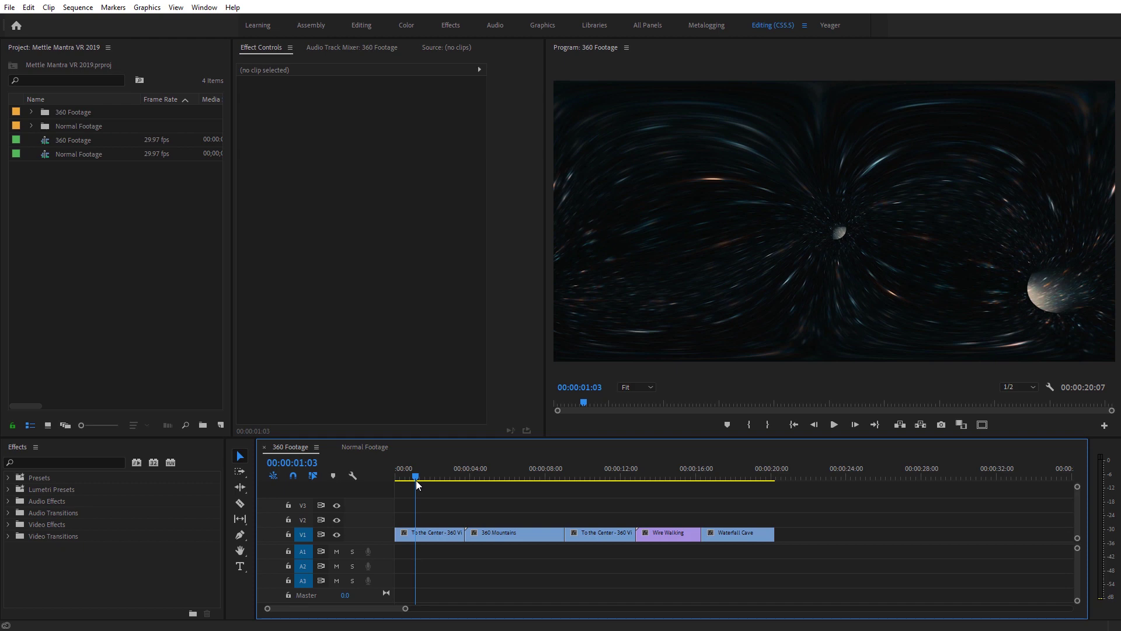
left_click(204, 7)
mouse_move(315, 55)
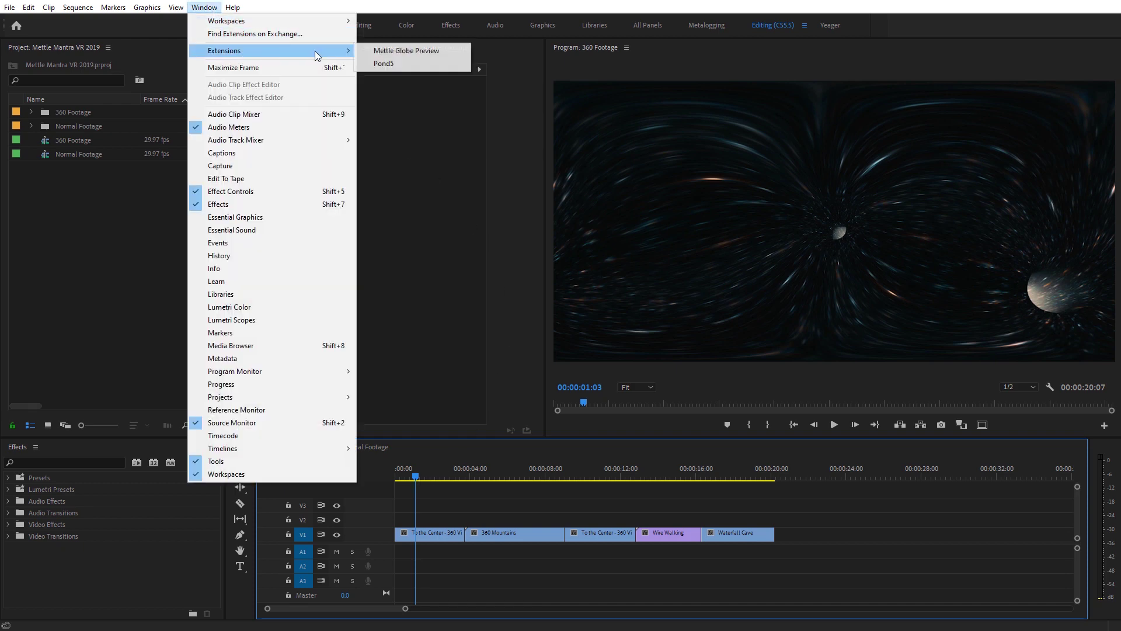
left_click(402, 52)
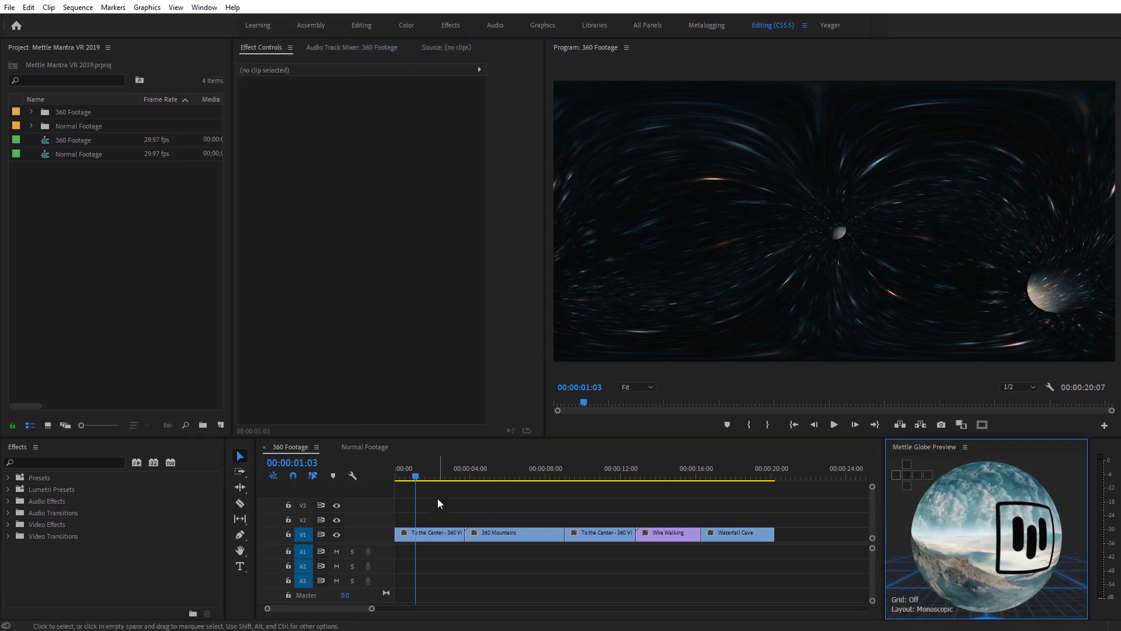
Select the first To the Center clip and scrub to 00:00:00:28 to load its frame into the globe preview.
left_click(426, 533)
left_click_drag(421, 484, 412, 478)
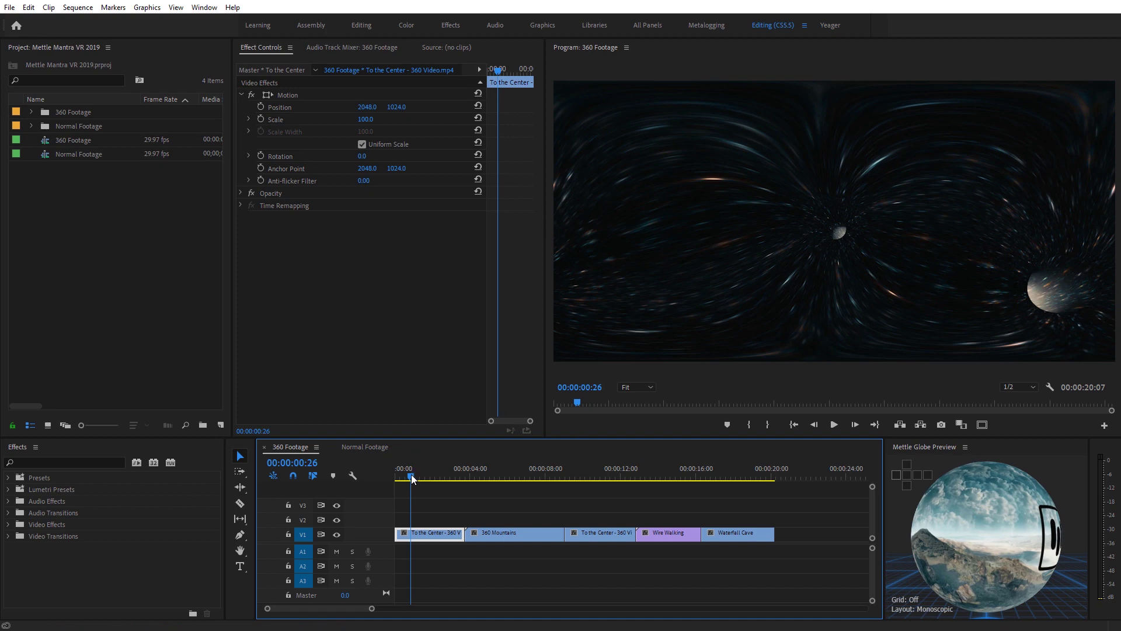
left_click(973, 537)
mouse_move(974, 534)
left_mouse_down()
mouse_move(911, 528)
mouse_move(971, 537)
left_mouse_up()
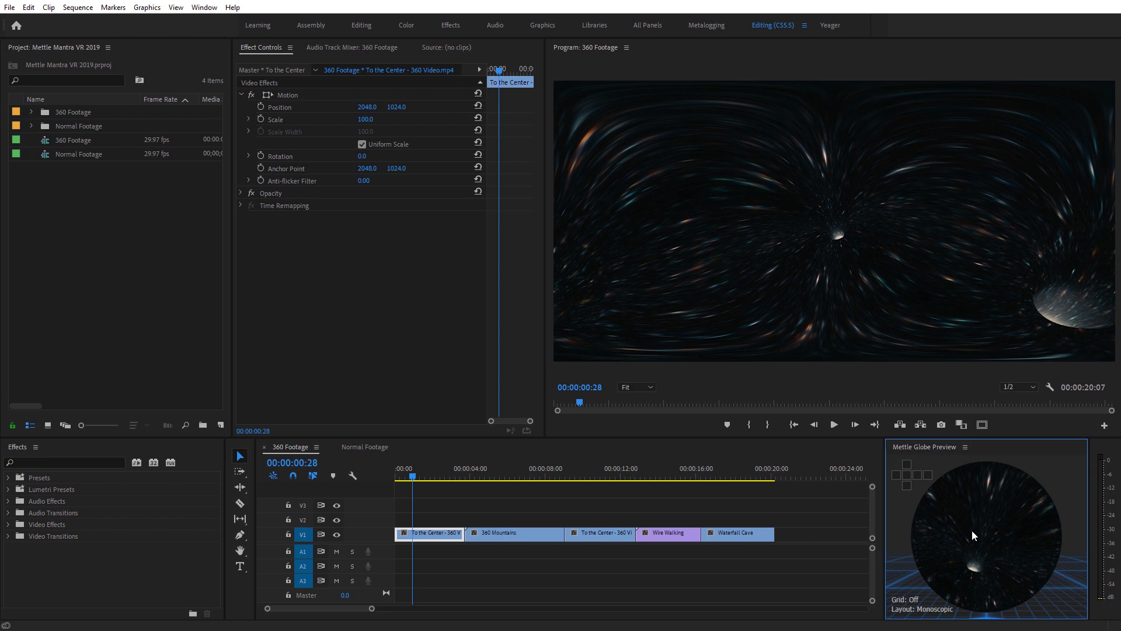
Enlarge the globe preview, zoom inside the sphere and look around the 360 scene, and restore the normal layout.
key("grave")
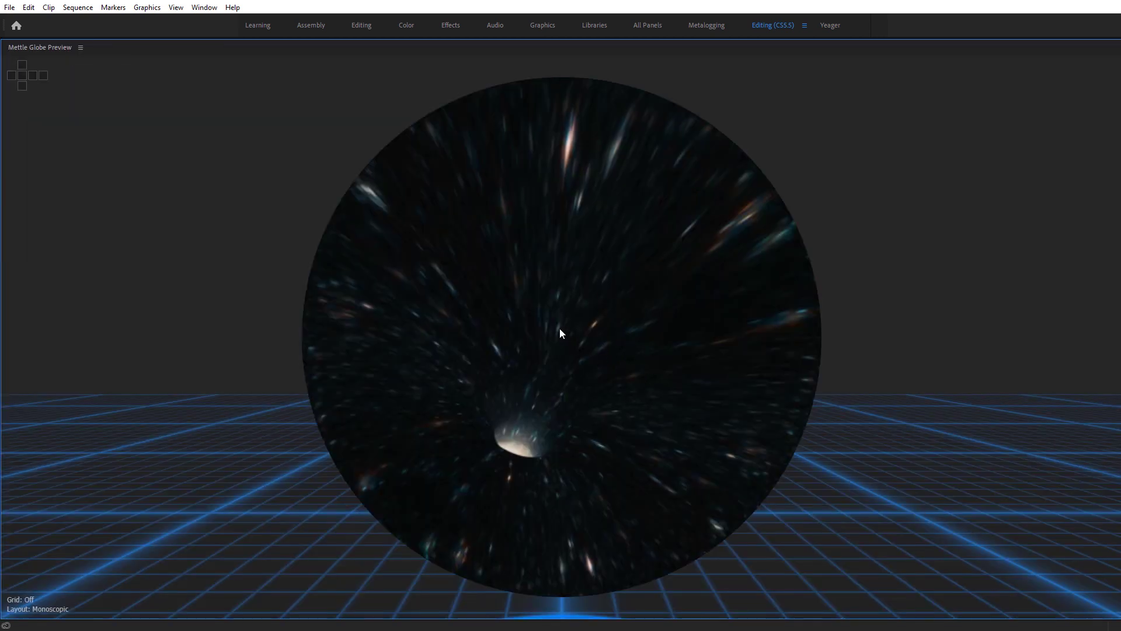
scroll(559, 328, "up", 5)
left_click_drag(588, 282, 216, 272)
left_click_drag(872, 356, 746, 356)
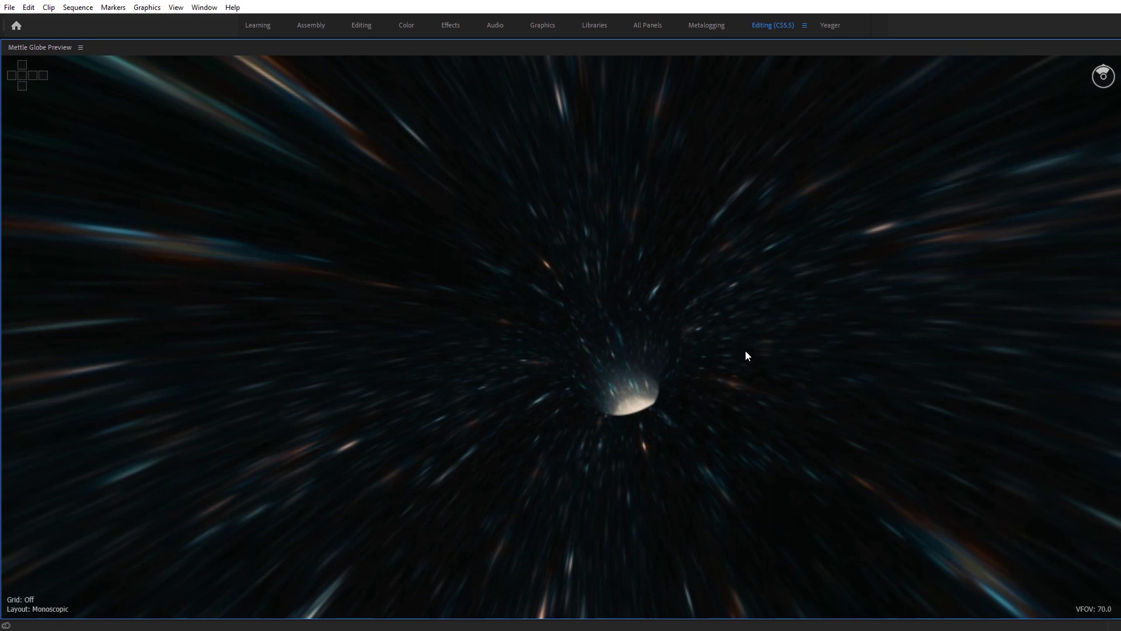
key("grave")
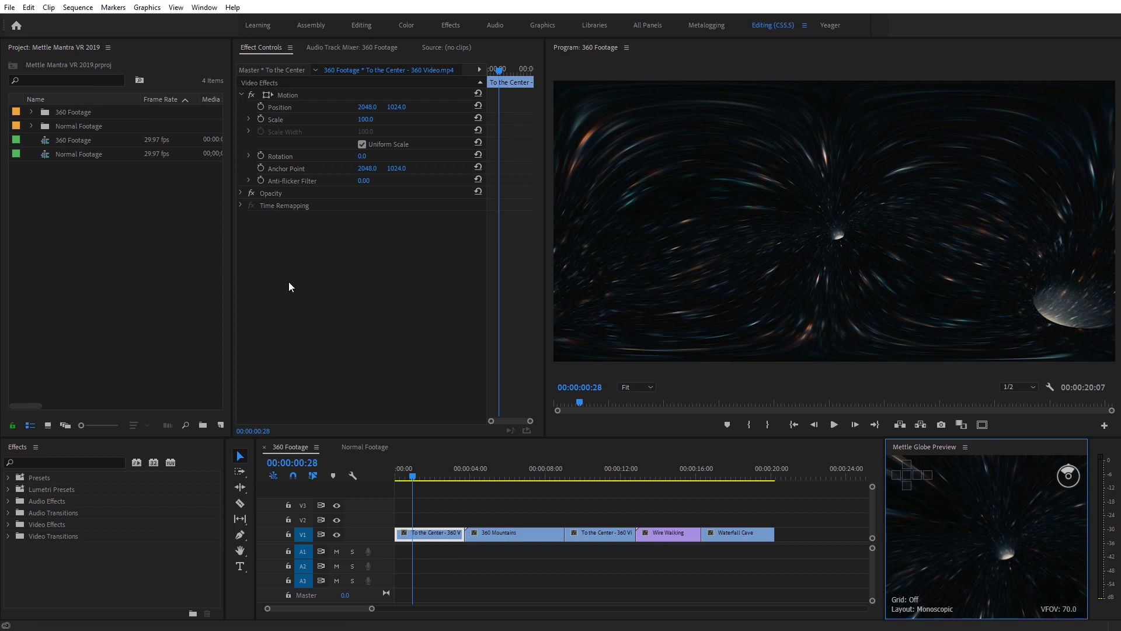
Check in the Playback preferences that Mettle Globe Preview is enabled as a video device.
left_click(28, 7)
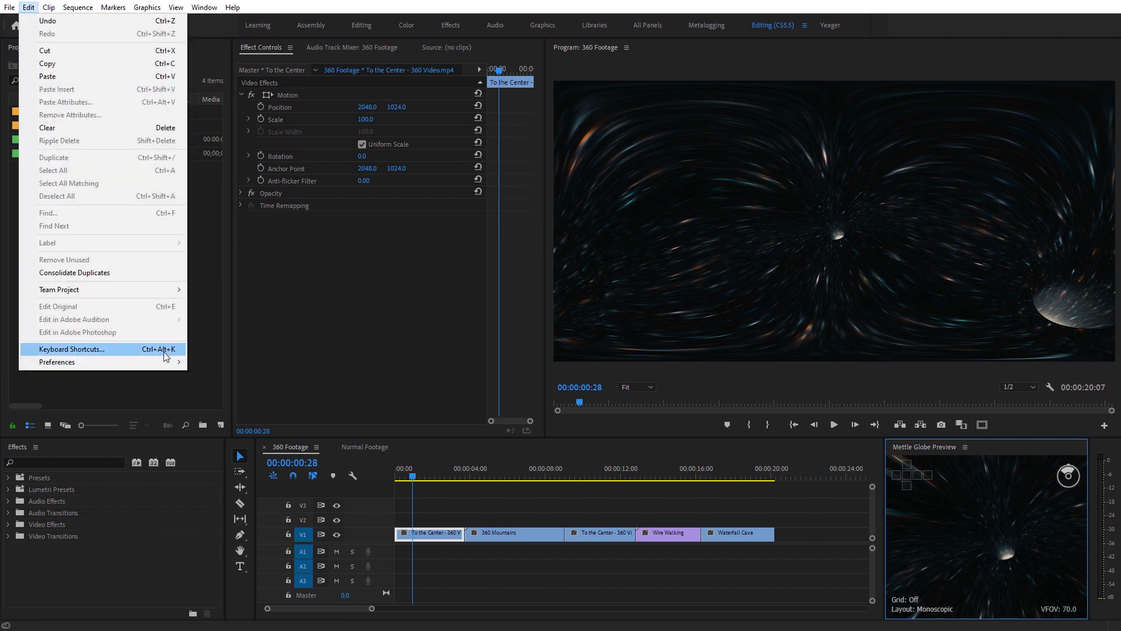
mouse_move(163, 362)
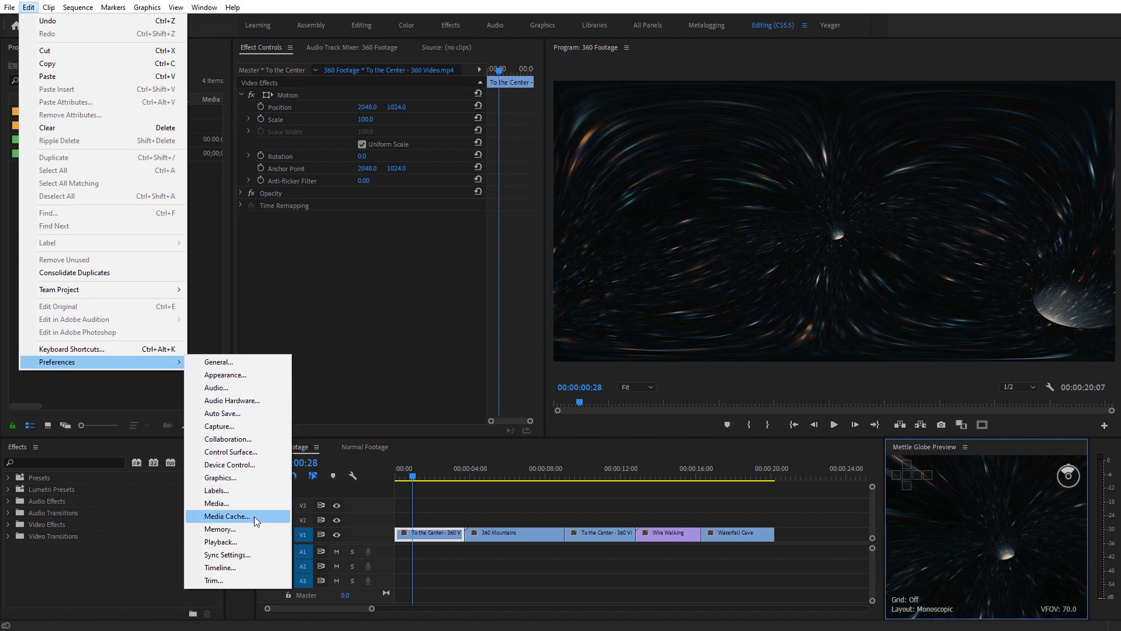
left_click(250, 544)
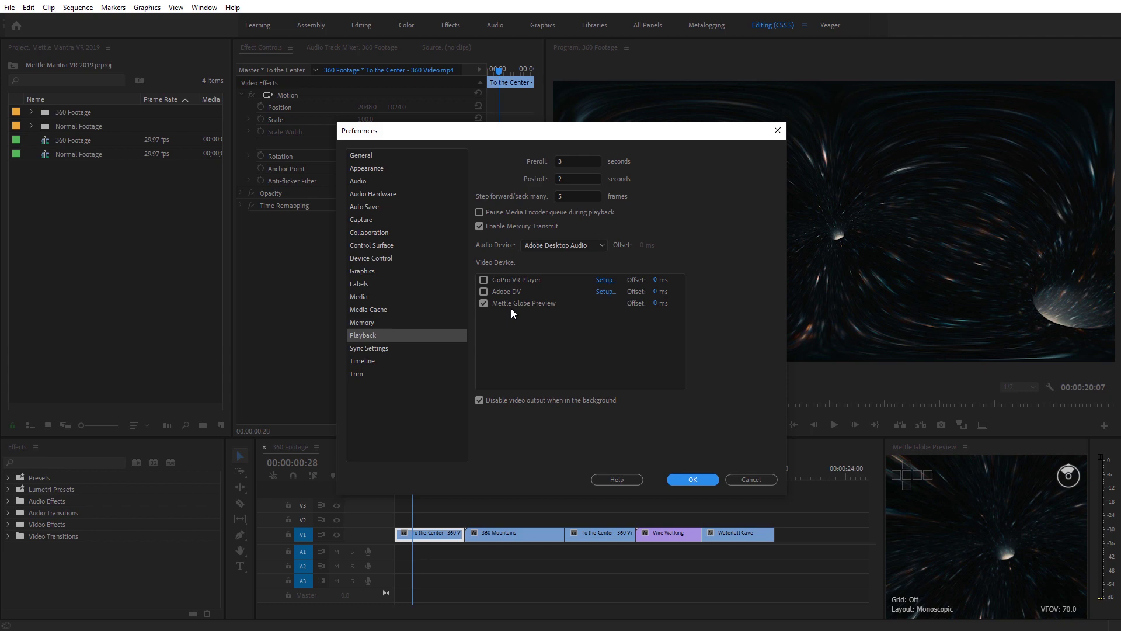
left_click(700, 479)
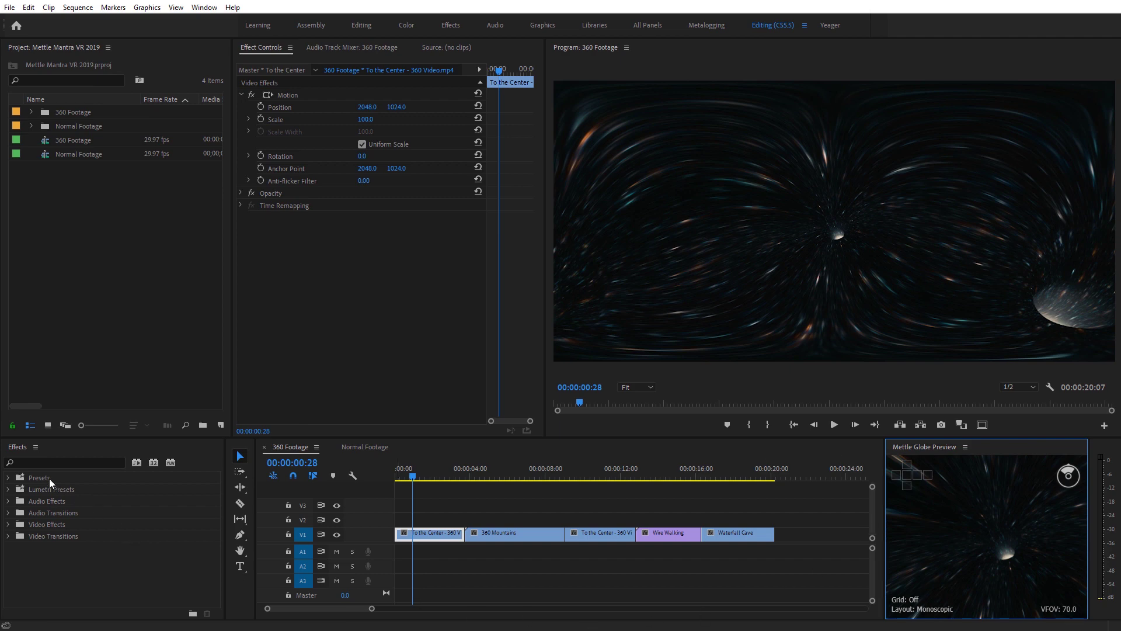
Search the effects for "mantra vr" and apply Mantra VR Hyperbolix to the first To the Center clip.
left_click(39, 460)
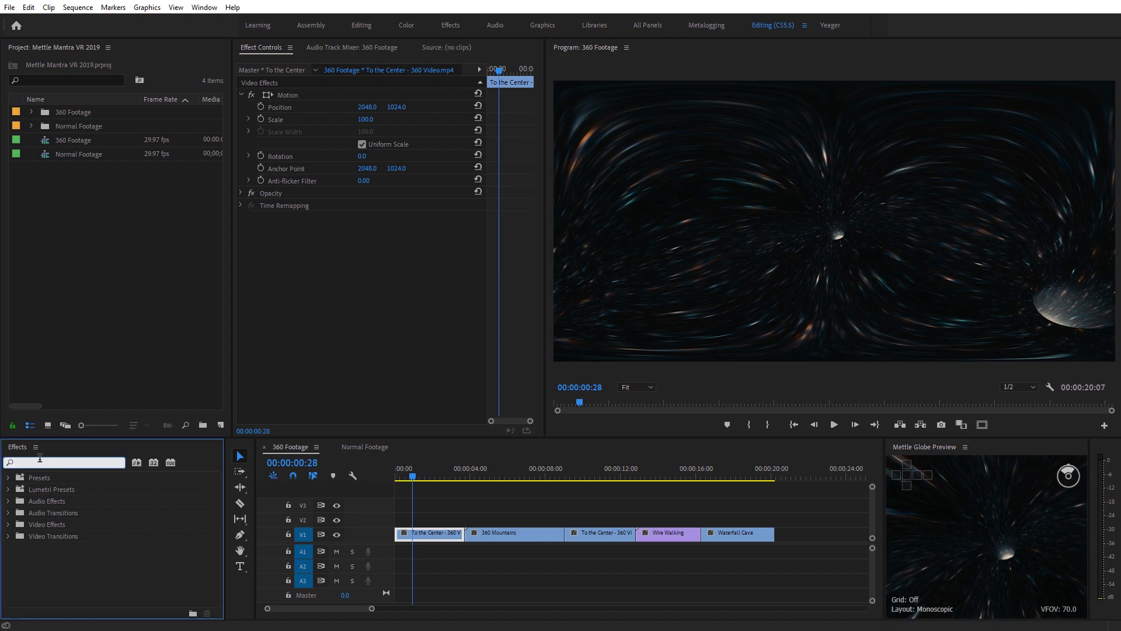
type("mantra vr")
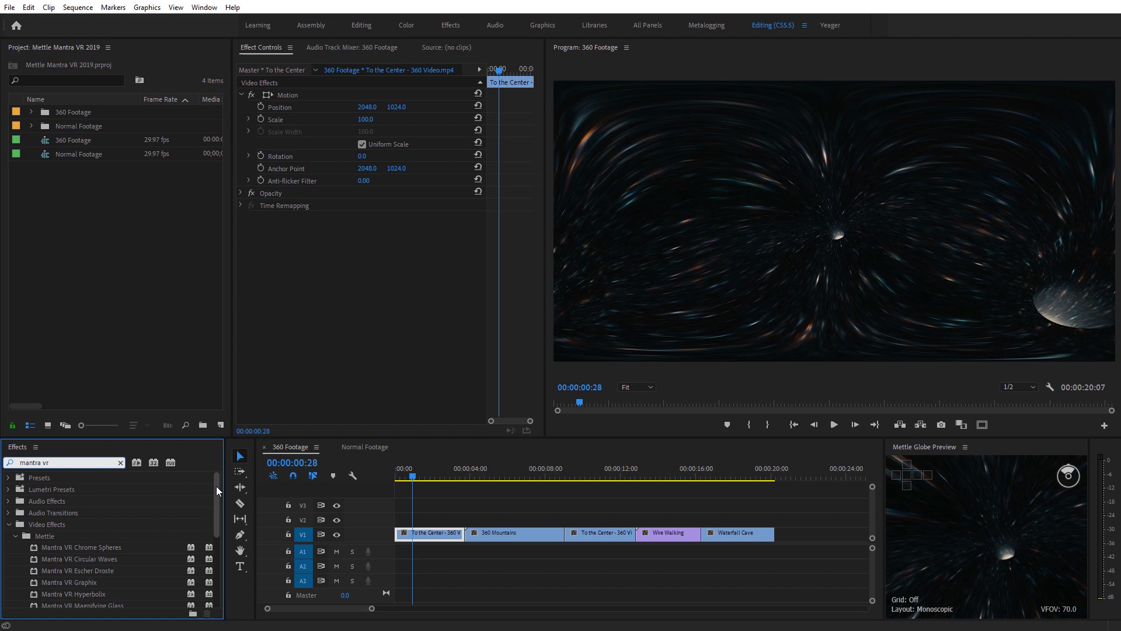
left_click_drag(213, 493, 203, 557)
scroll(113, 537, "up", 3)
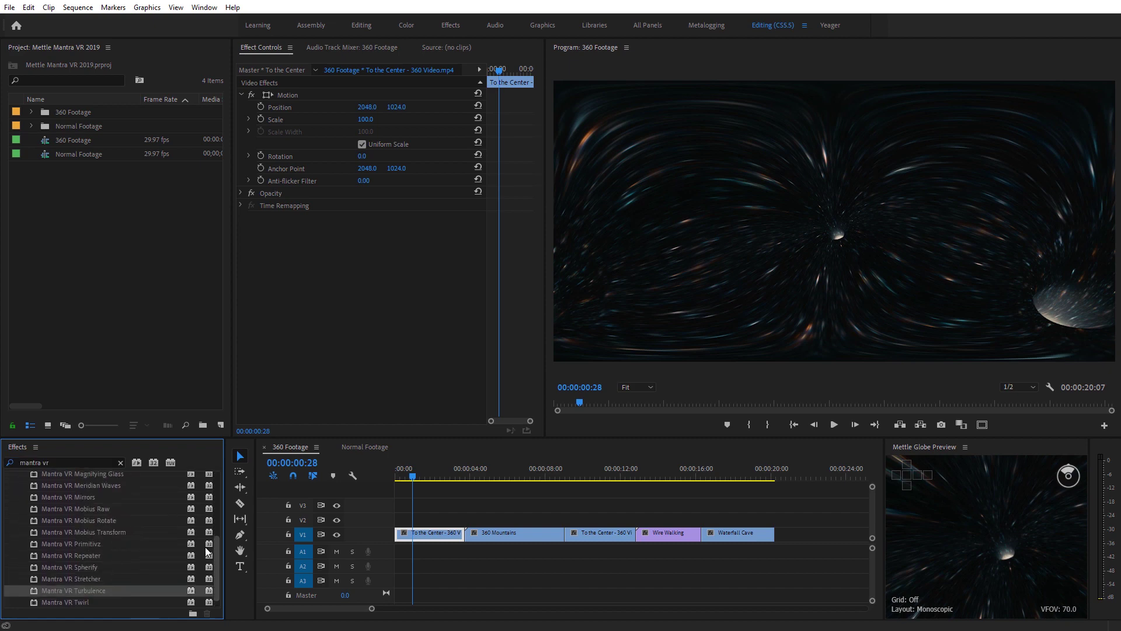
left_click(82, 527)
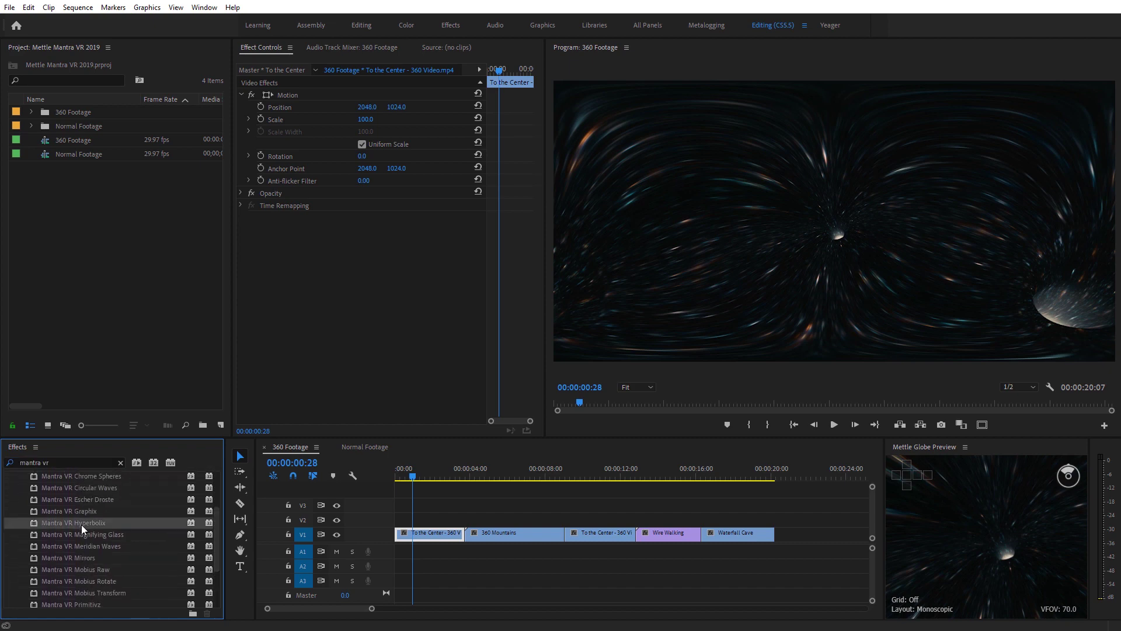
left_click_drag(83, 528, 418, 535)
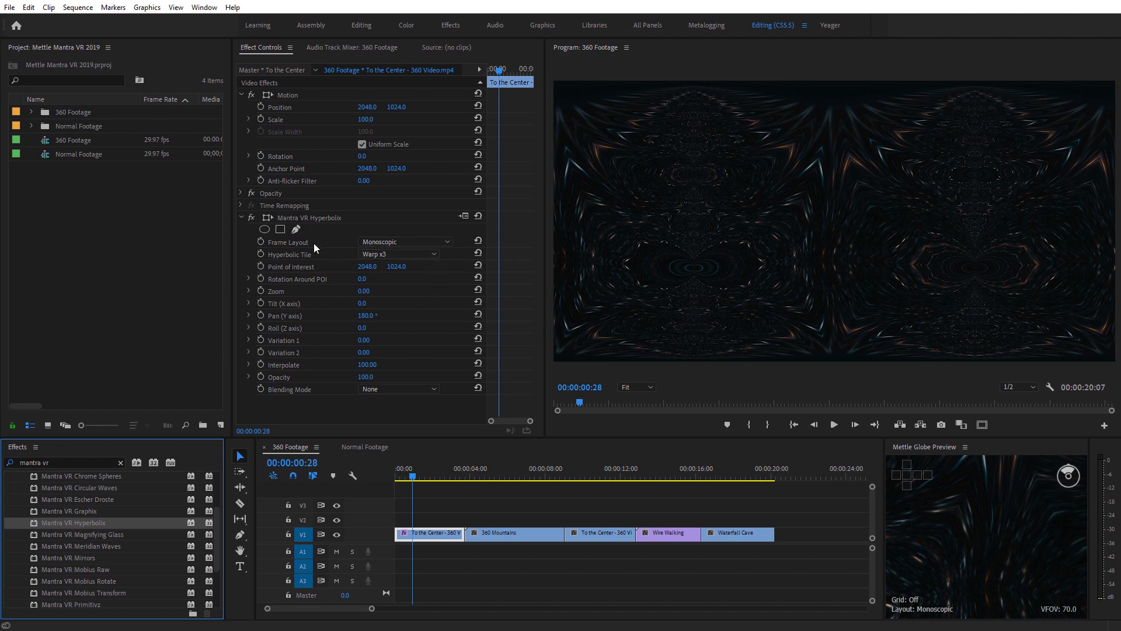
Keep the Hyperbolix frame layout Monoscopic and set its Hyperbolic Tile to Kaleidoscope x3 after trying Kaleidoscope x2.
left_click(388, 242)
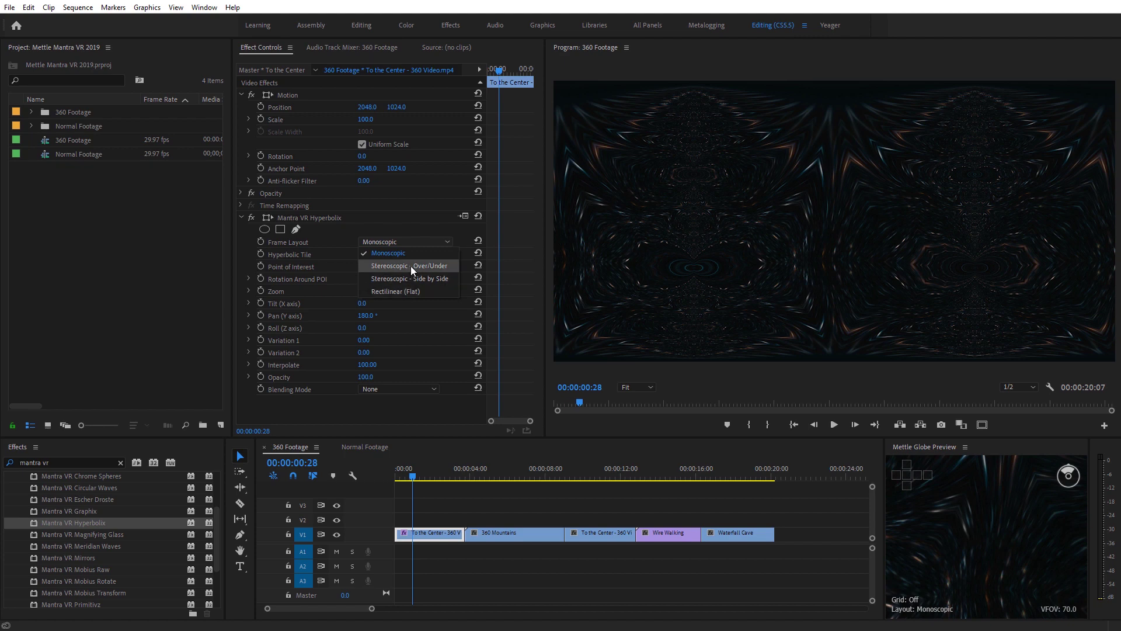
left_click(404, 254)
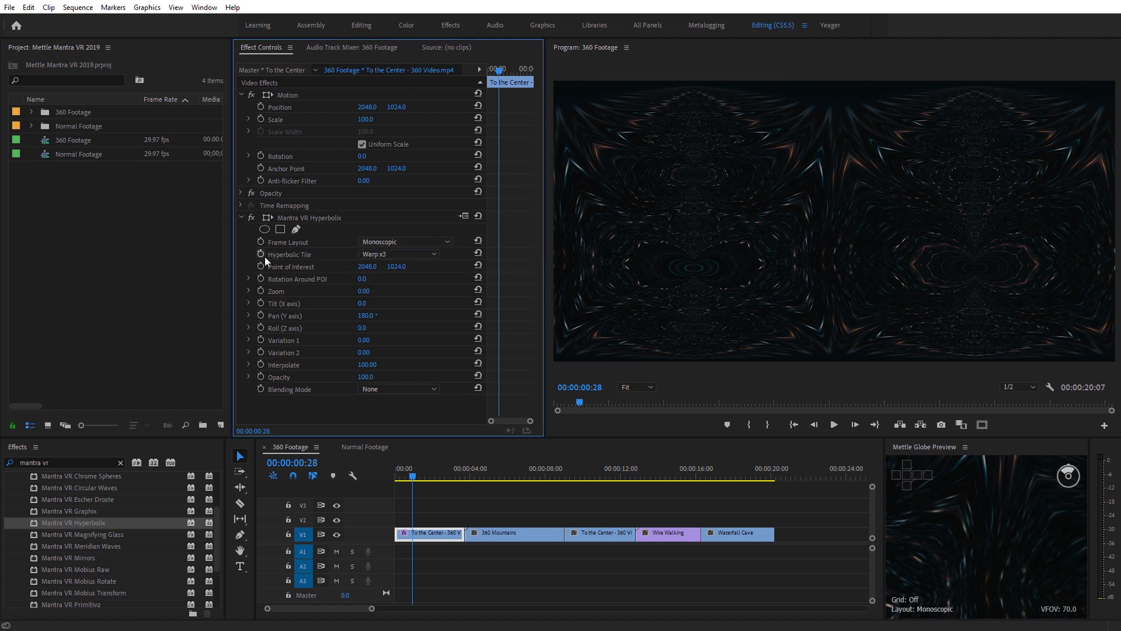
left_click(401, 257)
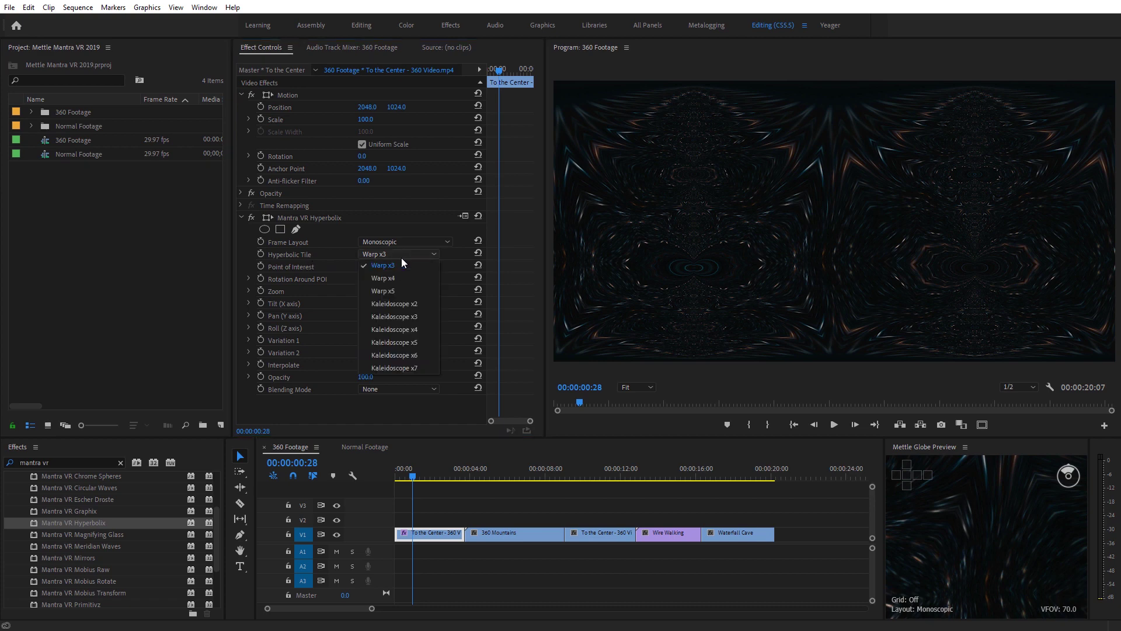
left_click(404, 301)
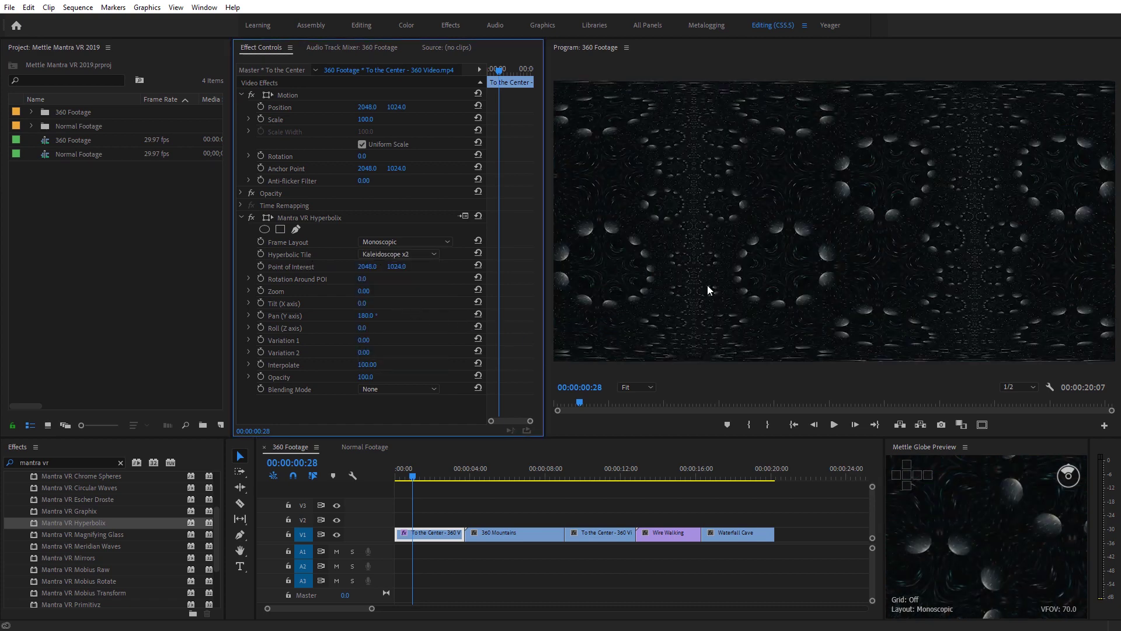
left_click(423, 255)
left_click(408, 314)
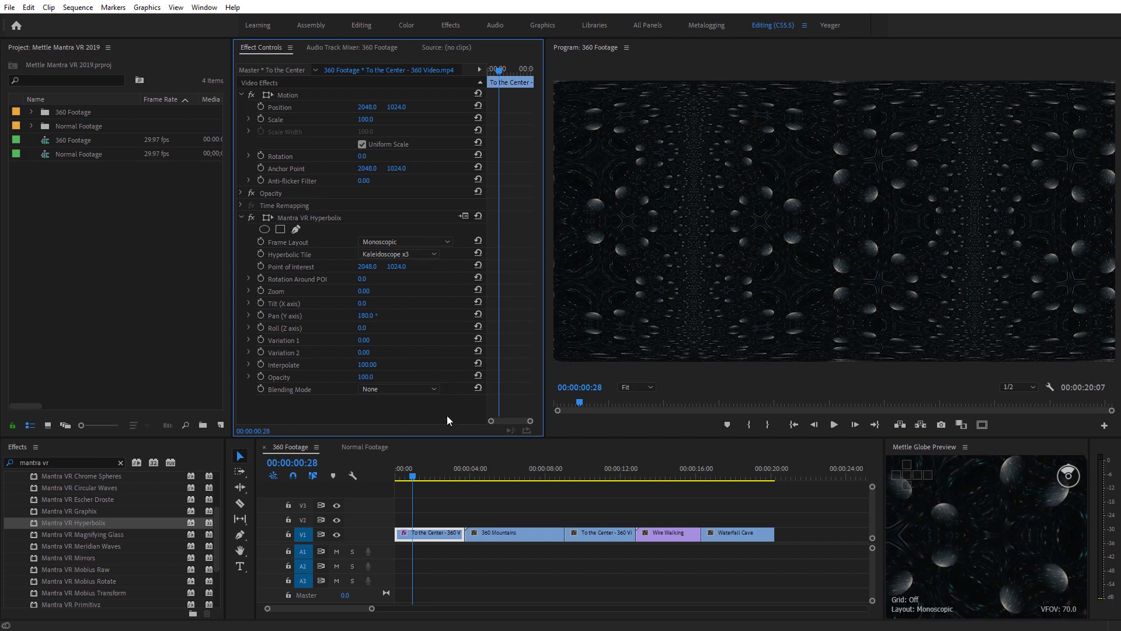
Scrub to 00:00:01:24 and look around the kaleidoscope effect in the enlarged globe preview.
left_click_drag(414, 478, 432, 479)
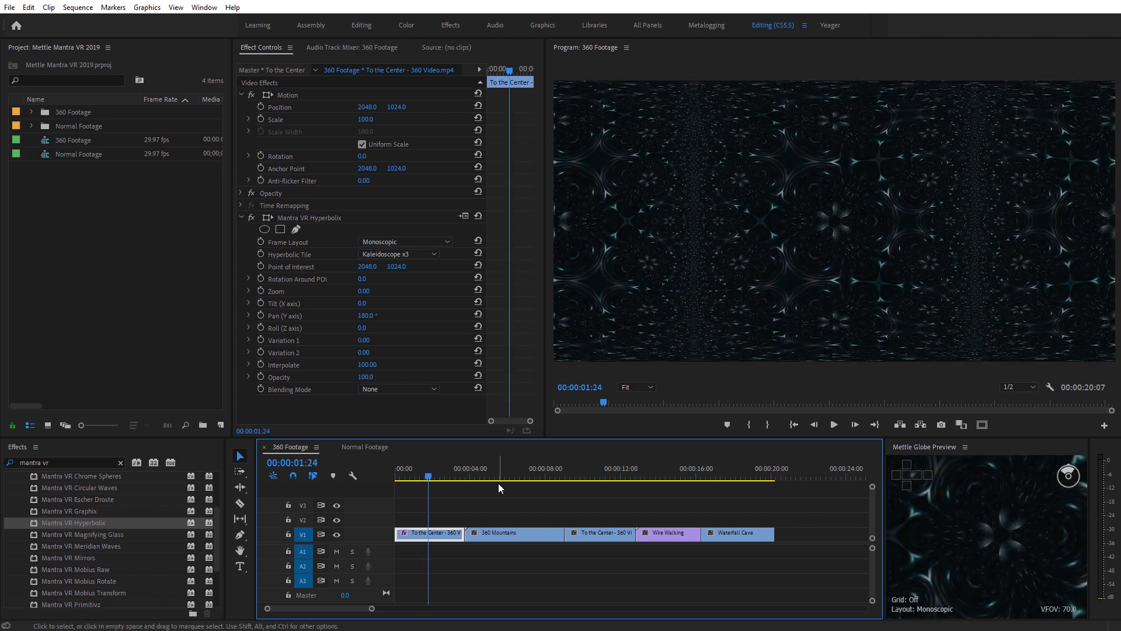
left_click(985, 544)
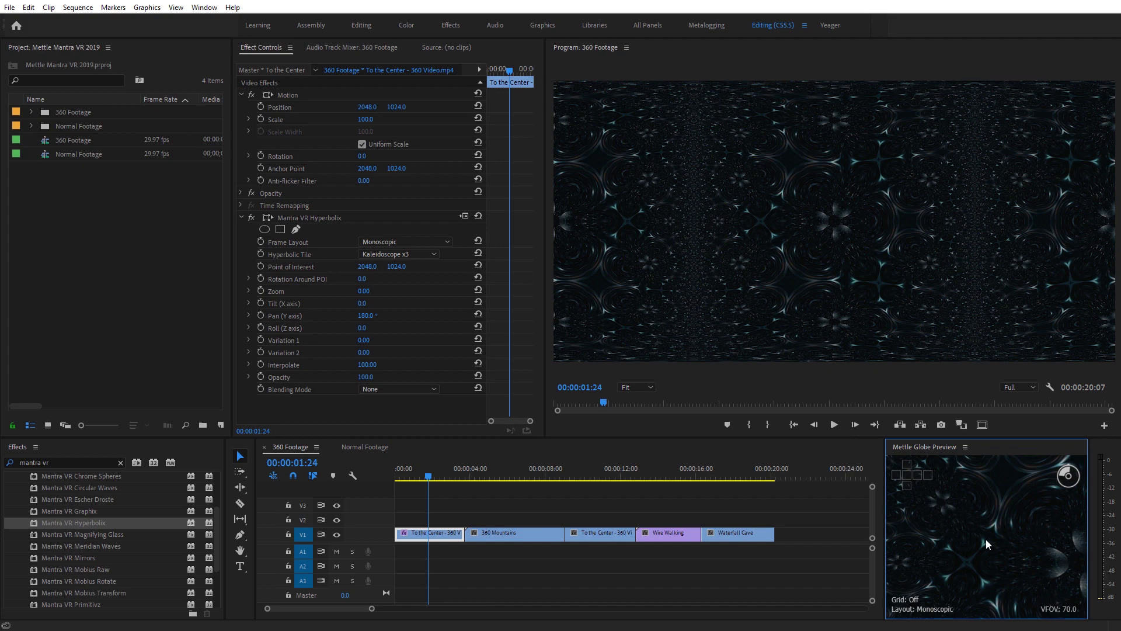
key("grave")
left_click_drag(512, 231, 711, 390)
key("grave")
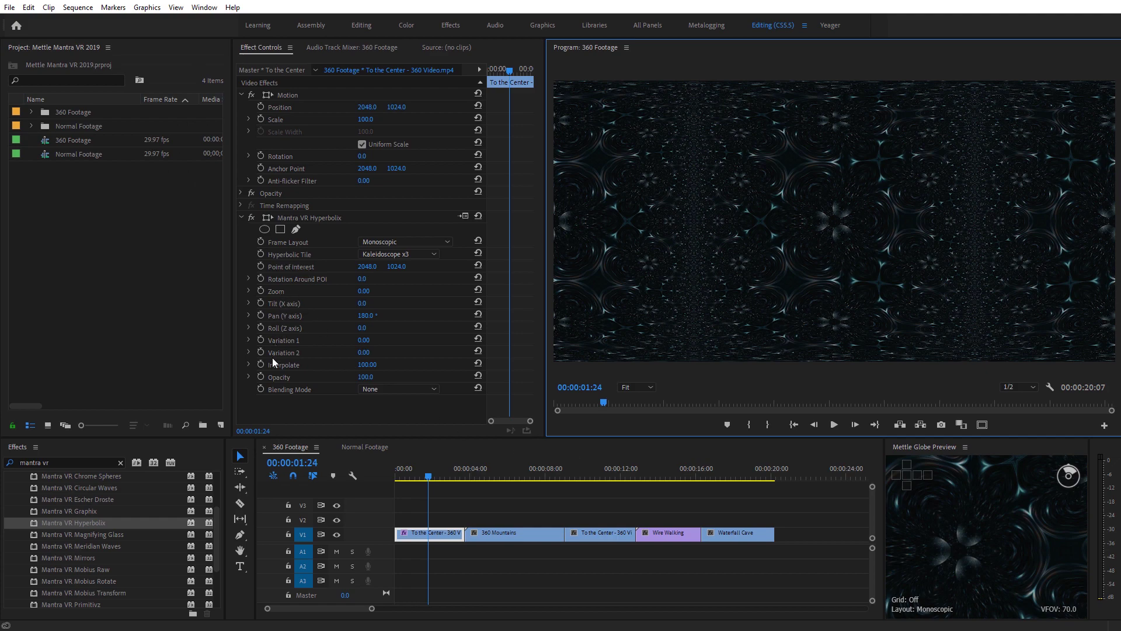
Set the Hyperbolix Zoom to 24 and Rotation Around POI to -7°, using 1/4 playback resolution.
mouse_move(363, 293)
left_mouse_down()
mouse_move(376, 295)
mouse_move(360, 284)
mouse_move(379, 281)
left_mouse_up()
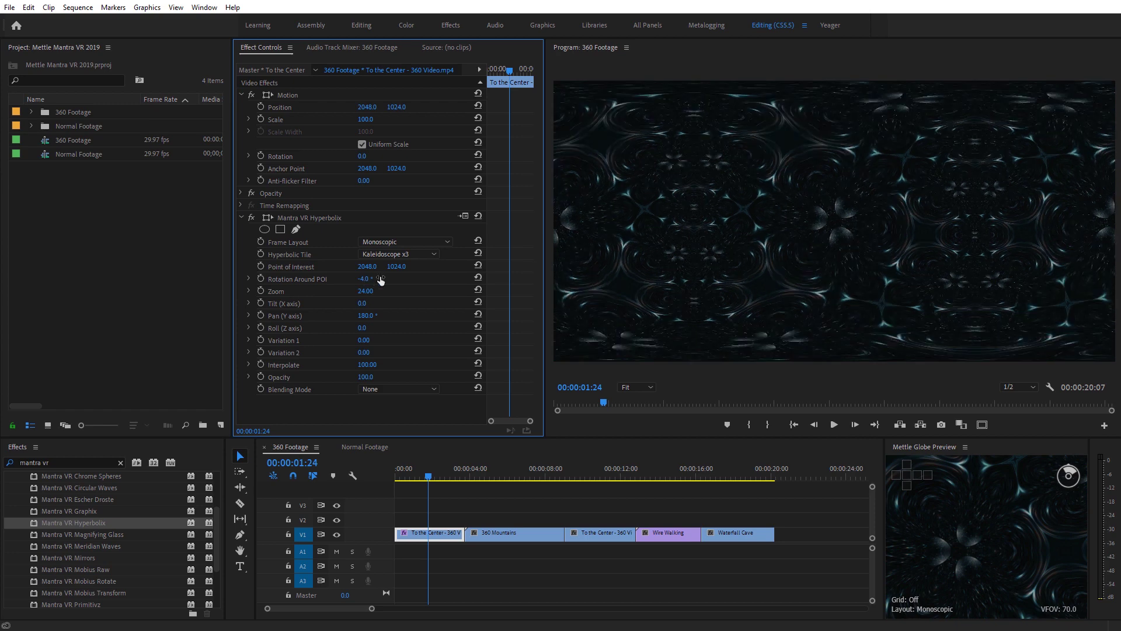
left_click(1019, 386)
left_click(1014, 419)
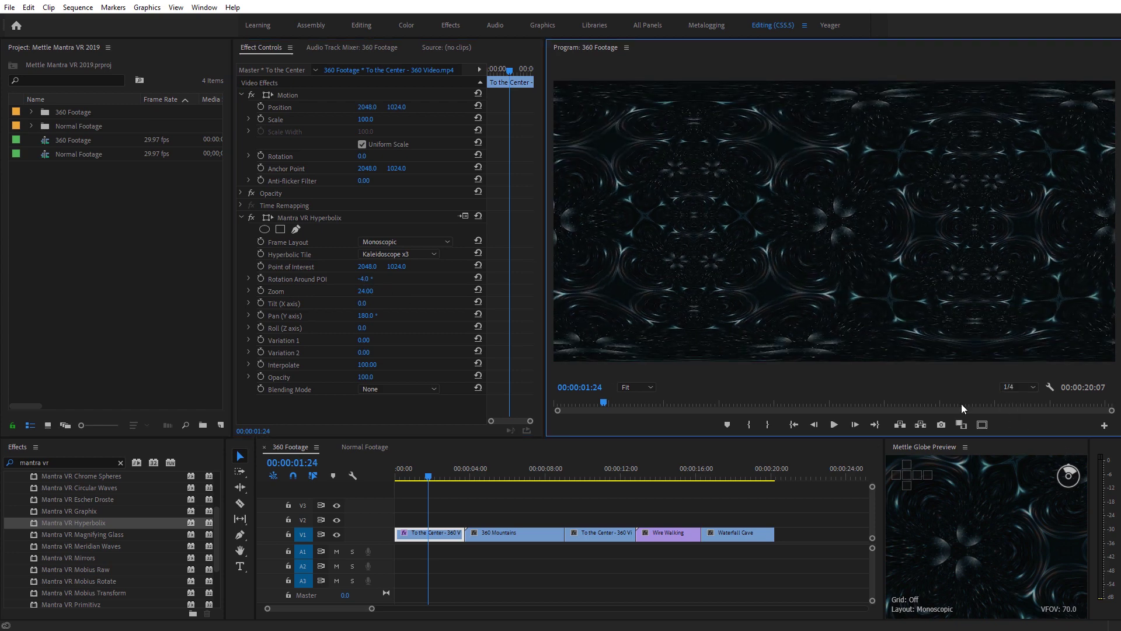
mouse_move(365, 284)
left_mouse_down()
mouse_move(402, 285)
mouse_move(369, 282)
left_mouse_up()
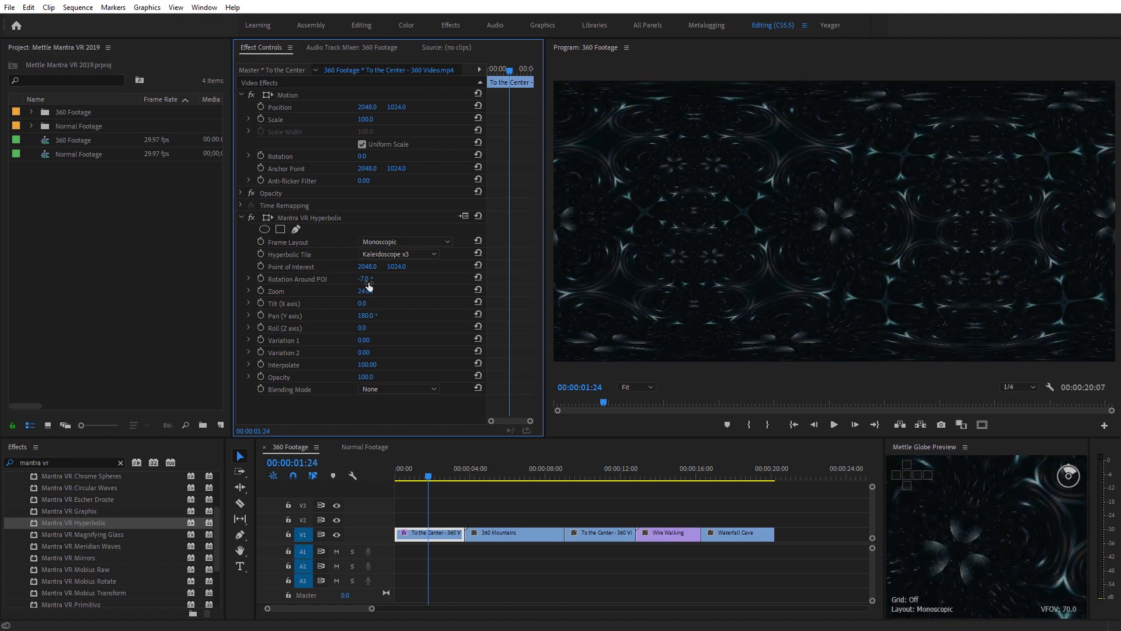
Set the Hyperbolix Variation 1 to 4 and Interpolate to 0.
mouse_move(363, 344)
left_mouse_down()
mouse_move(378, 345)
mouse_move(361, 344)
left_mouse_up()
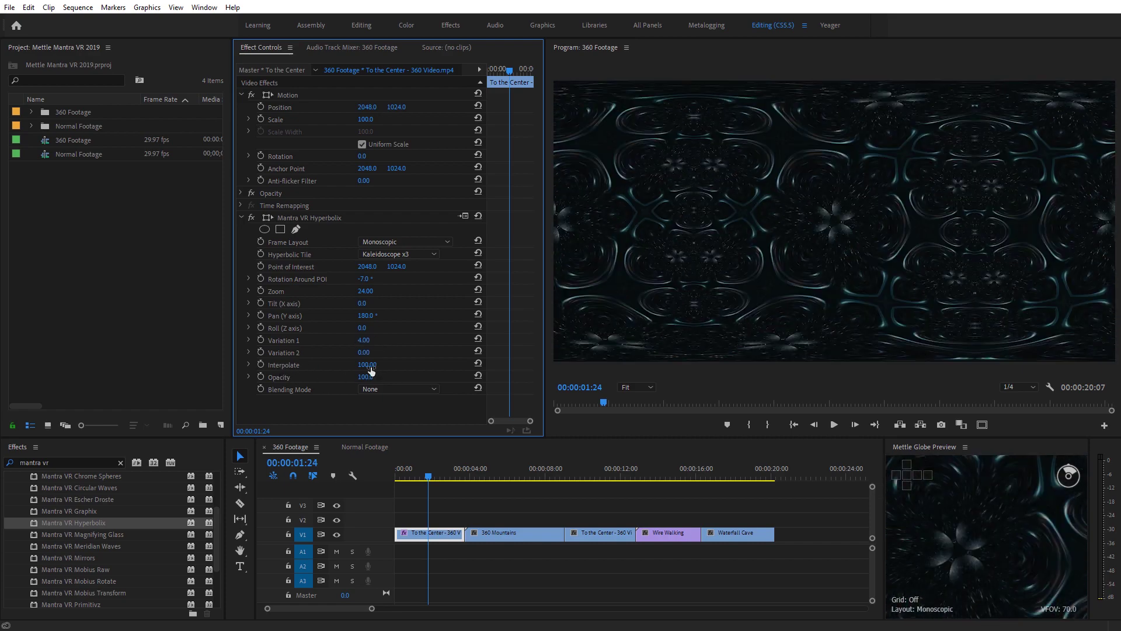
left_click_drag(370, 367, 325, 387)
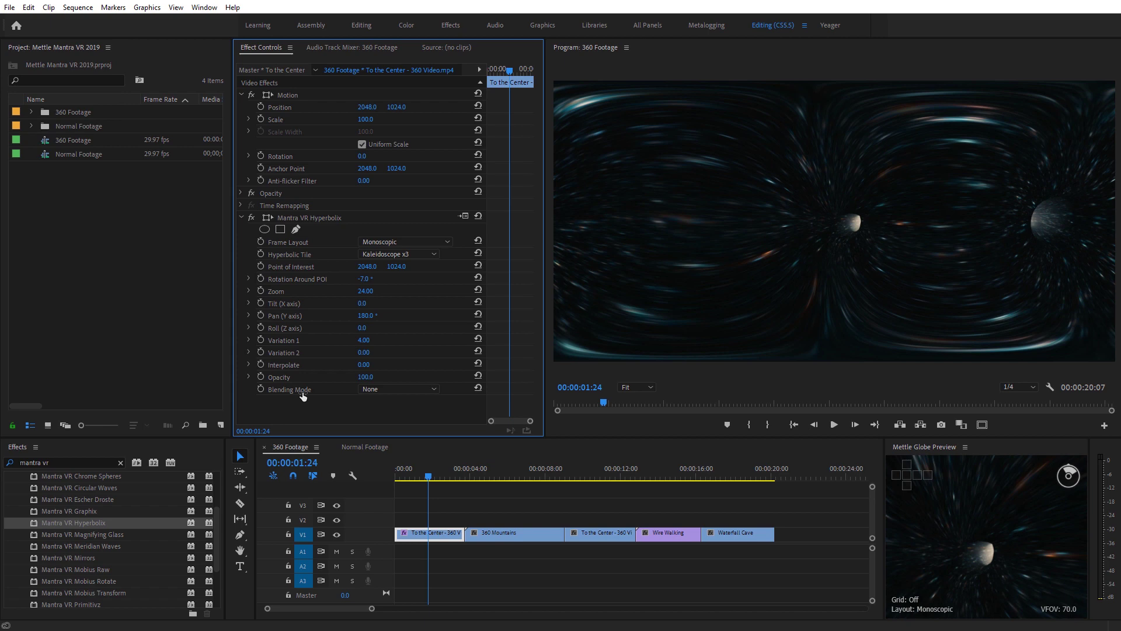
Switch to the Normal Footage sequence and apply Mantra VR Hyperbolix to the first autumn trees clip at 00;00;04;00.
left_click(389, 447)
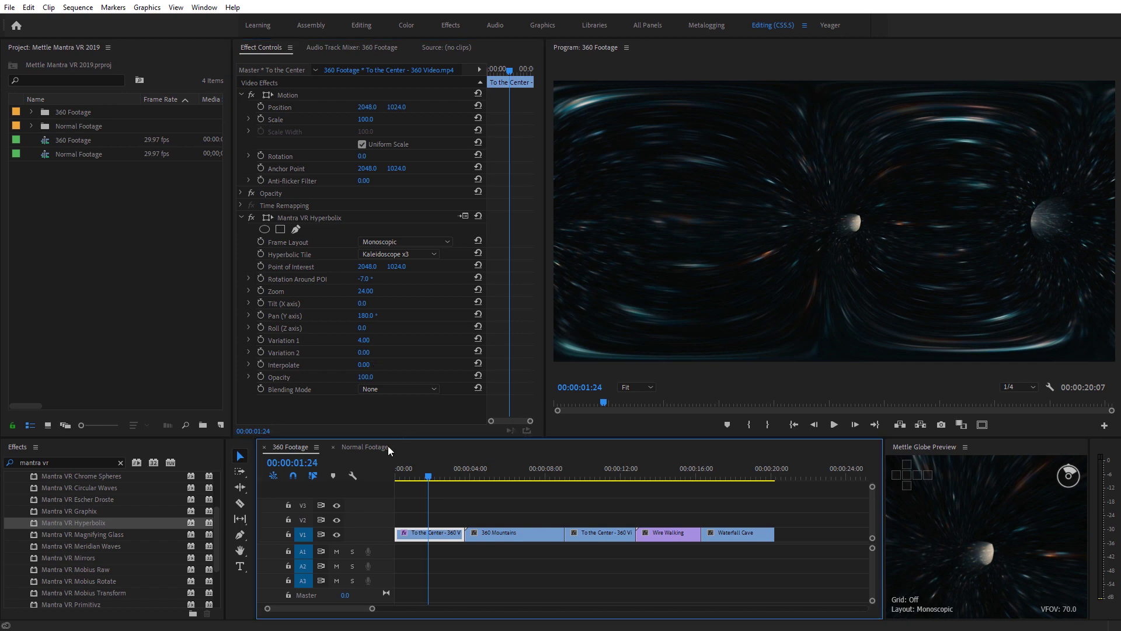
left_click(371, 446)
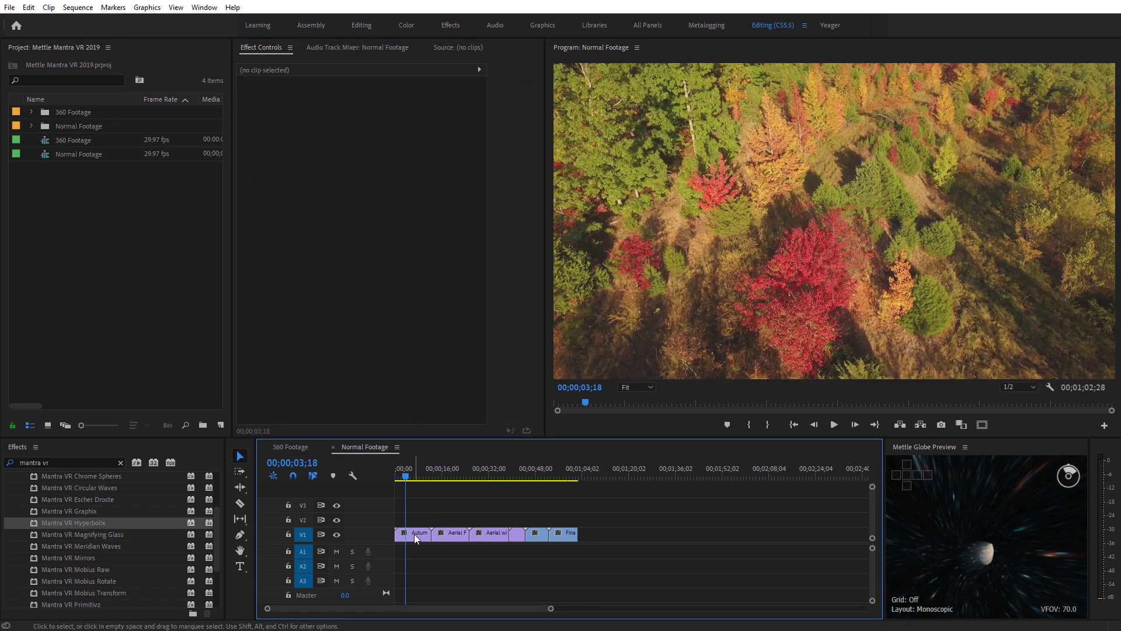
left_click(413, 535)
left_click(402, 475)
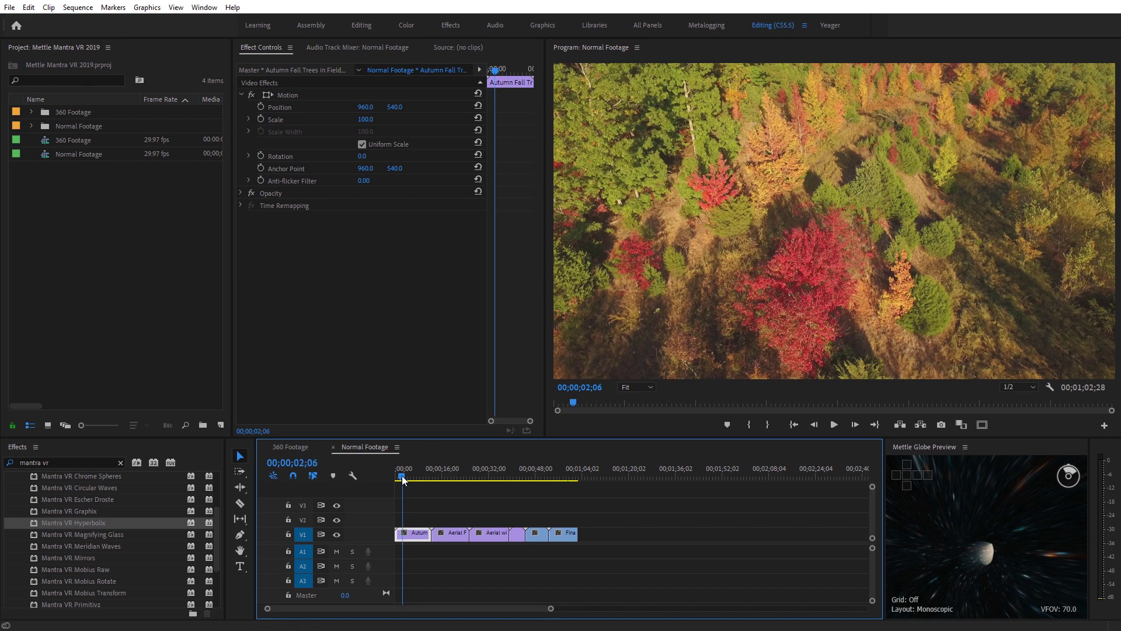
left_click_drag(402, 477, 407, 477)
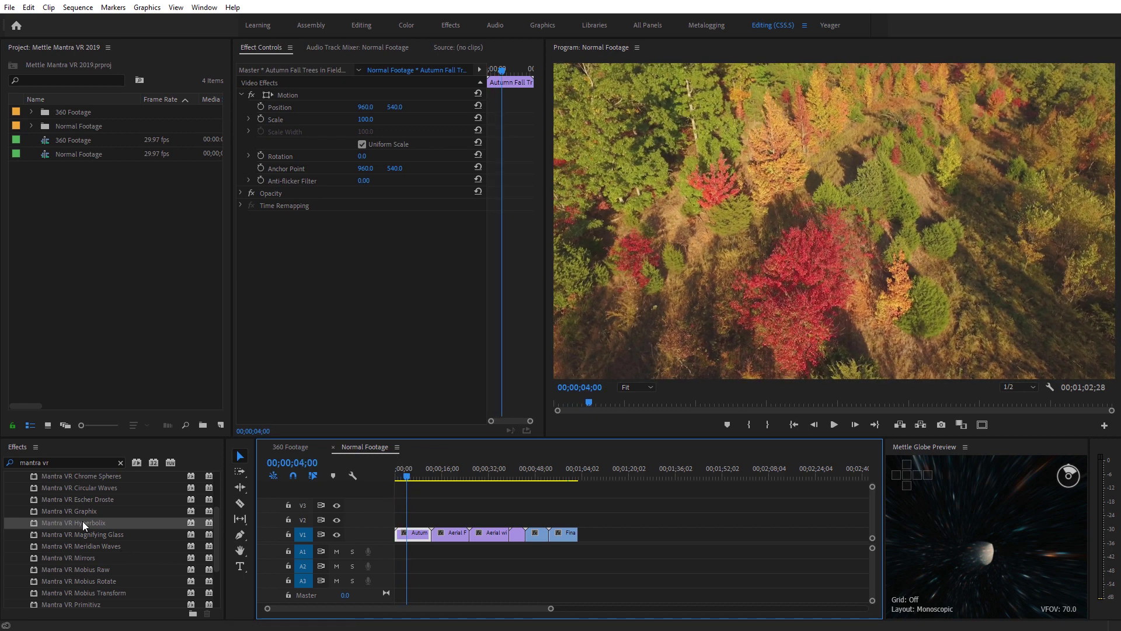
left_click_drag(83, 525, 414, 535)
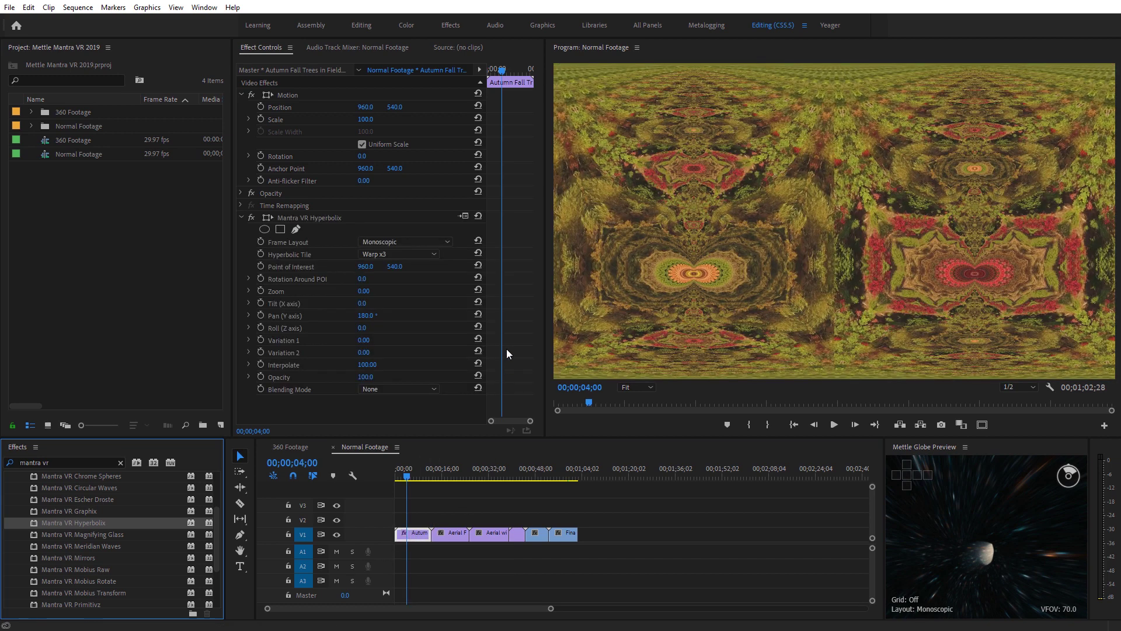
Set the Hyperbolix Frame Layout to Rectilinear (Flat) and the Hyperbolic Tile to Kaleidoscope x5, trying Kaleidoscope x3 first.
left_click(411, 241)
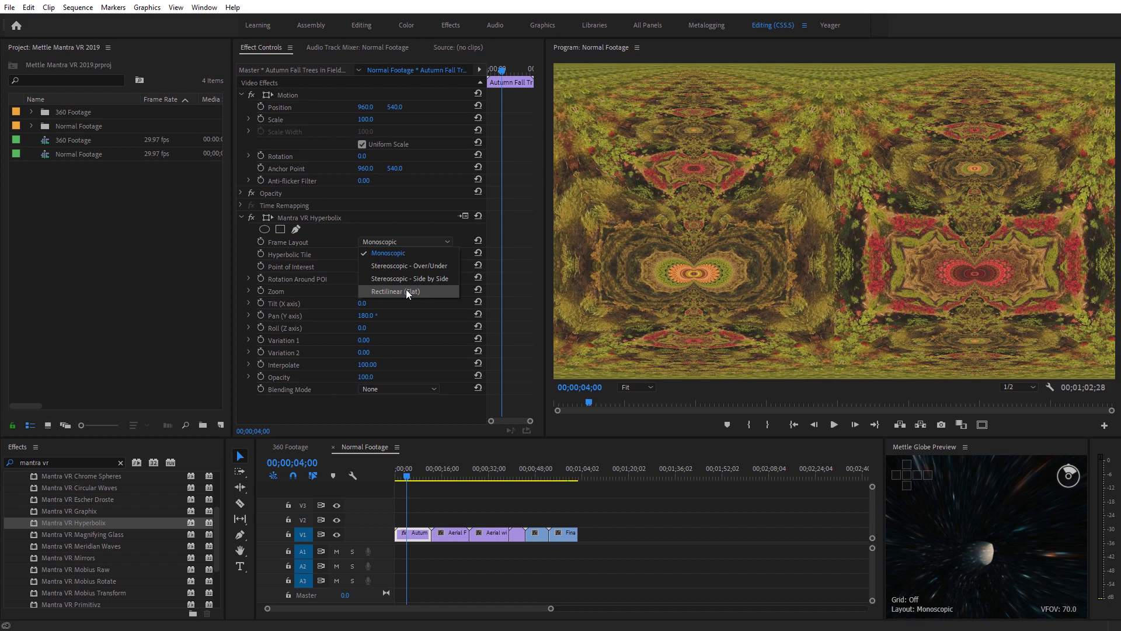
left_click(405, 289)
left_click(405, 255)
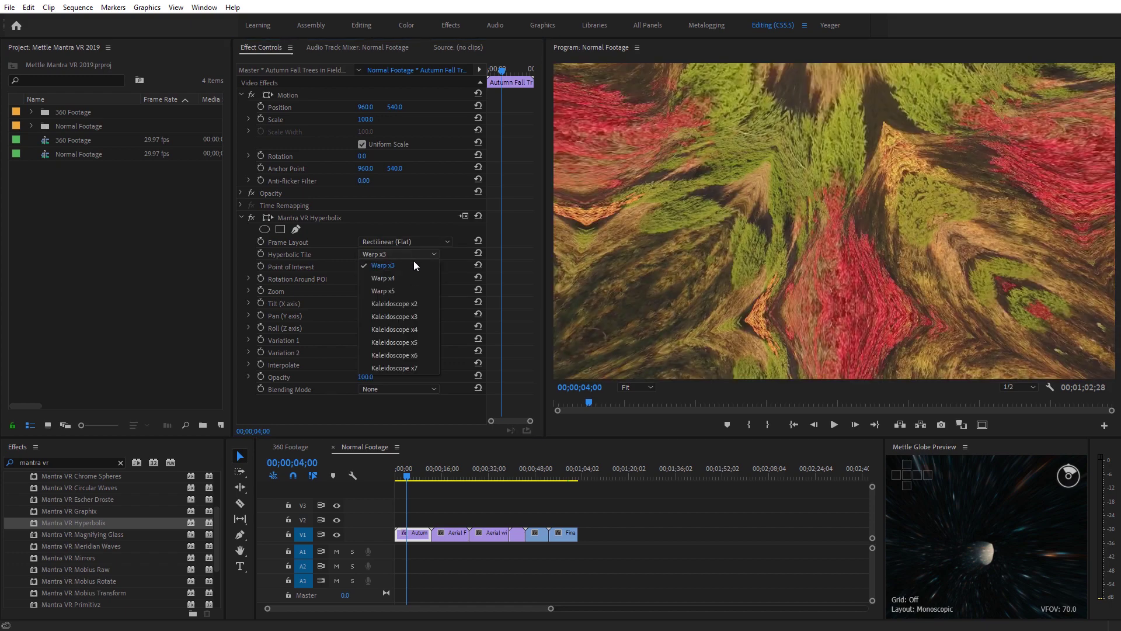
left_click(415, 319)
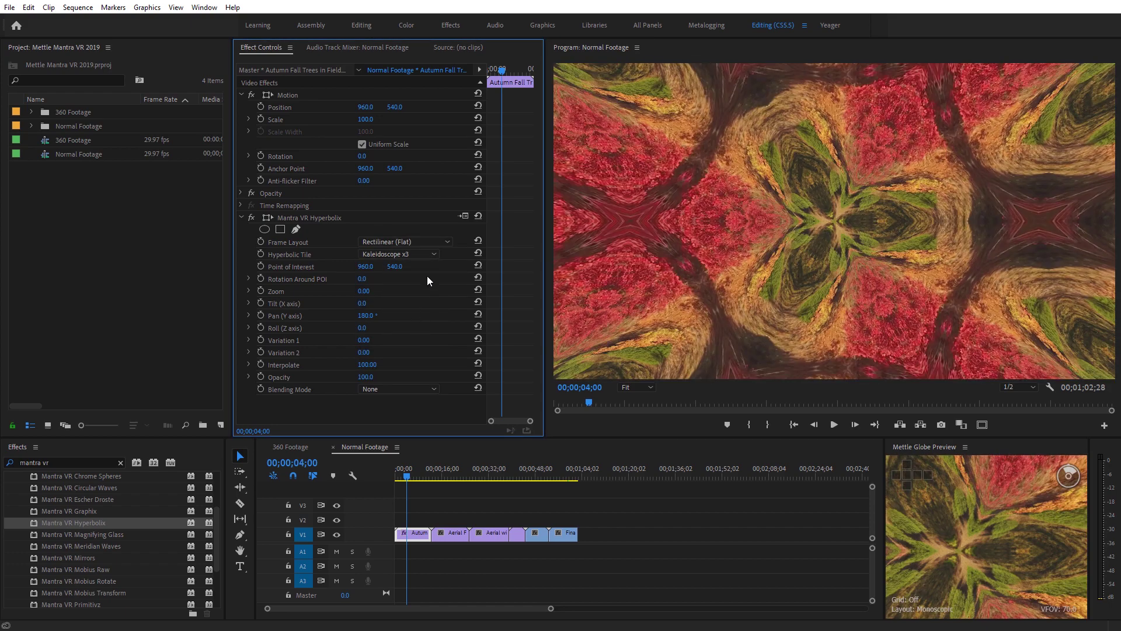
left_click(426, 256)
left_click(417, 340)
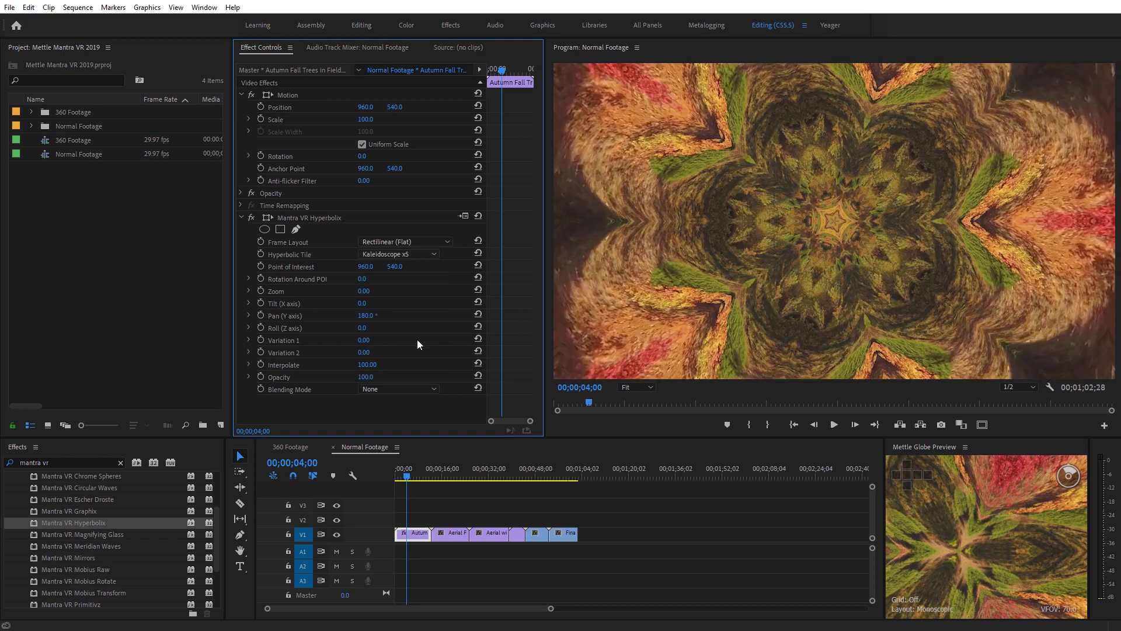
Scrub to 00;00;08;06 and set the Hyperbolix Zoom to 38 and Rotation Around POI to 47°.
left_click_drag(397, 475, 419, 469)
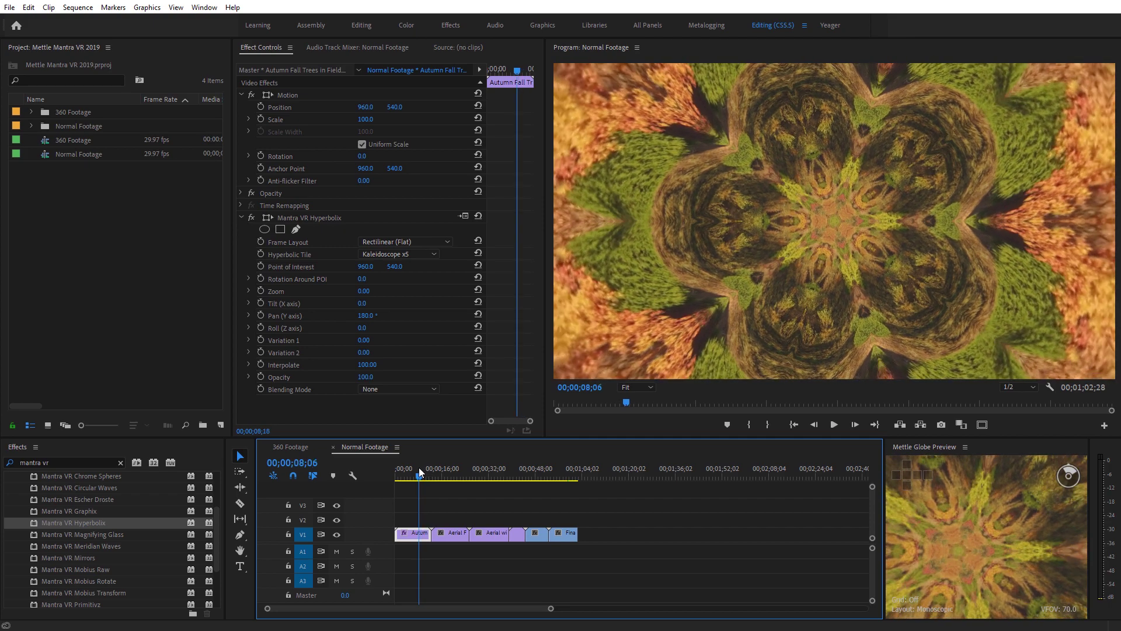
left_click(365, 296)
mouse_move(374, 296)
left_mouse_down()
mouse_move(396, 294)
mouse_move(364, 280)
left_mouse_up()
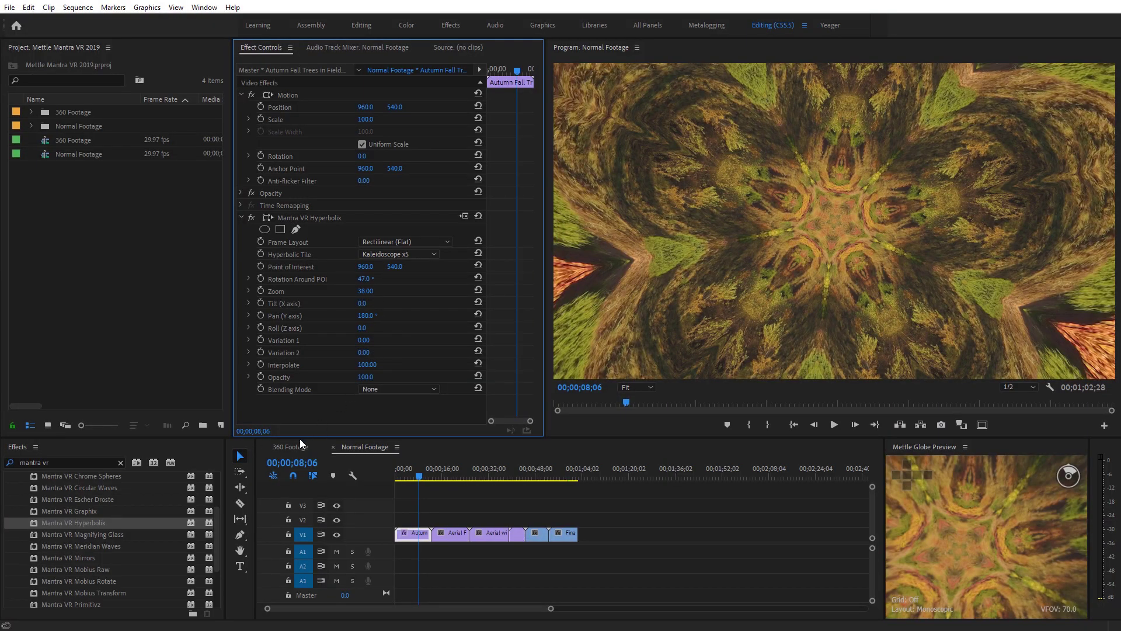
In the 360 Footage sequence, set the Hyperbolix Interpolate to 100 and add Mantra VR Repeater to the same To the Center clip.
left_click(293, 445)
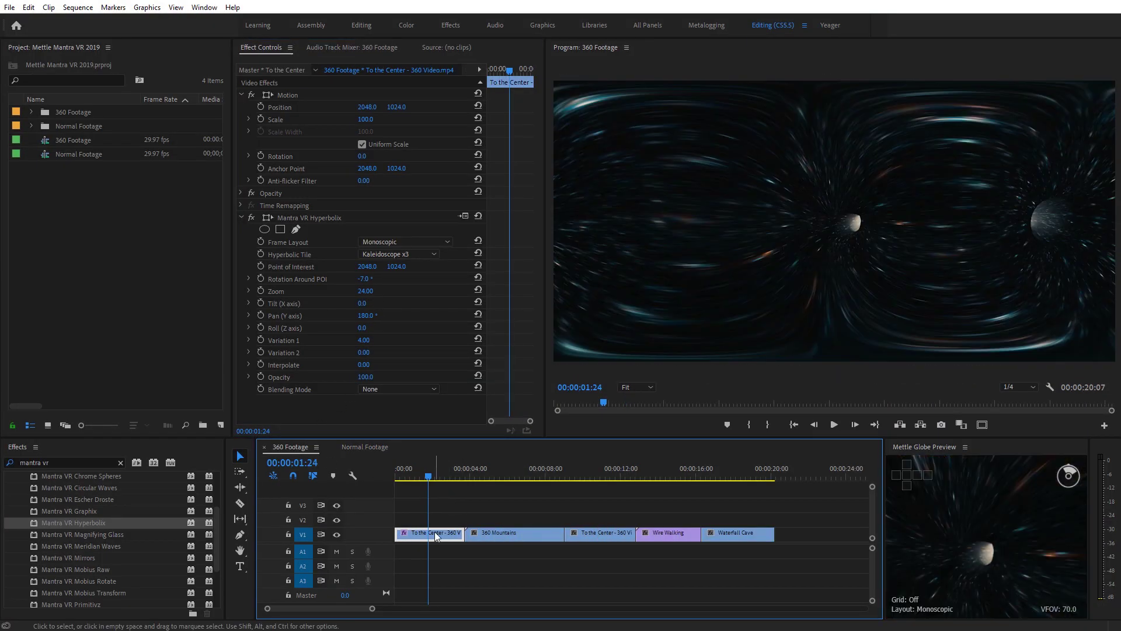
left_click_drag(365, 369, 445, 372)
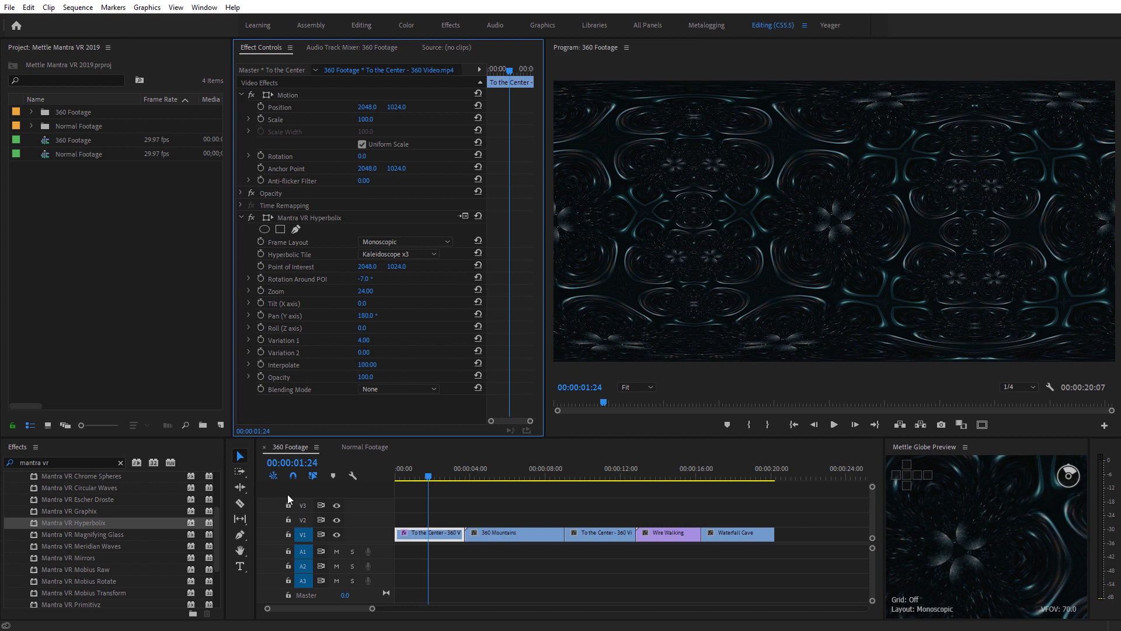
scroll(106, 540, "down", 1)
left_click(82, 595)
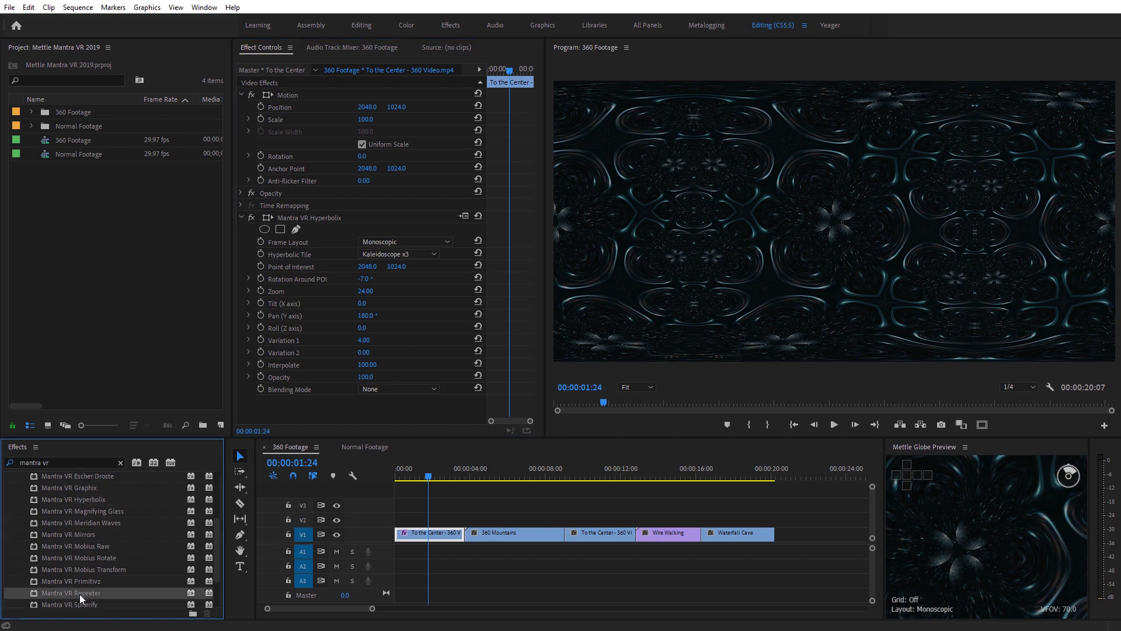
left_click_drag(73, 595, 322, 293)
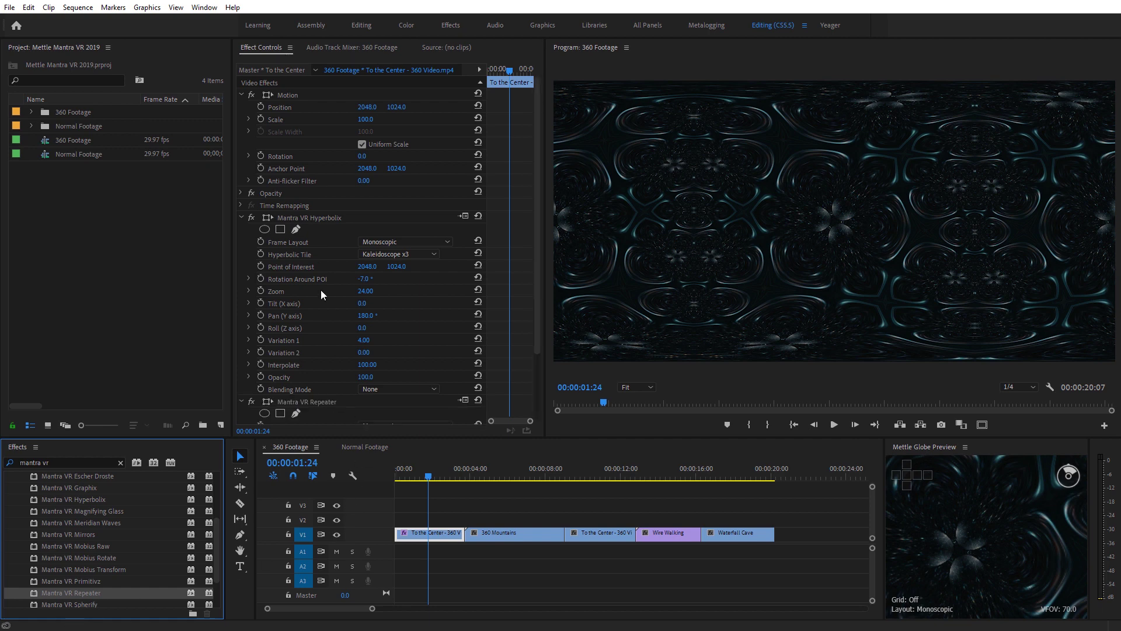
Set Repeat X and Repeat Y of the Mantra VR Repeater to 1.
left_click_drag(538, 236, 531, 303)
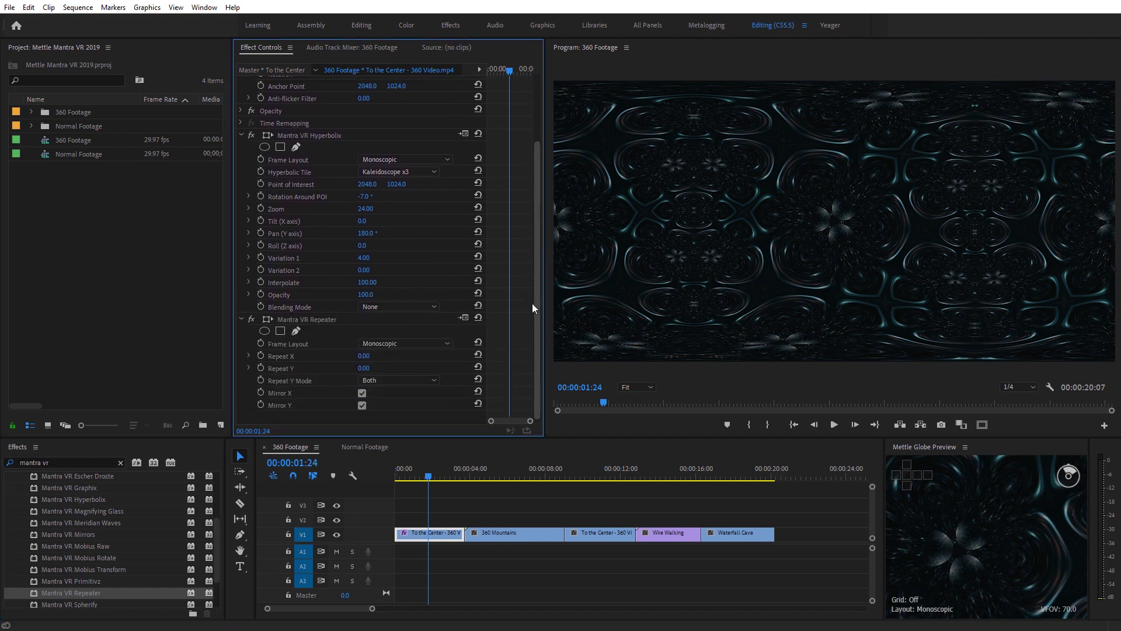
left_click(364, 357)
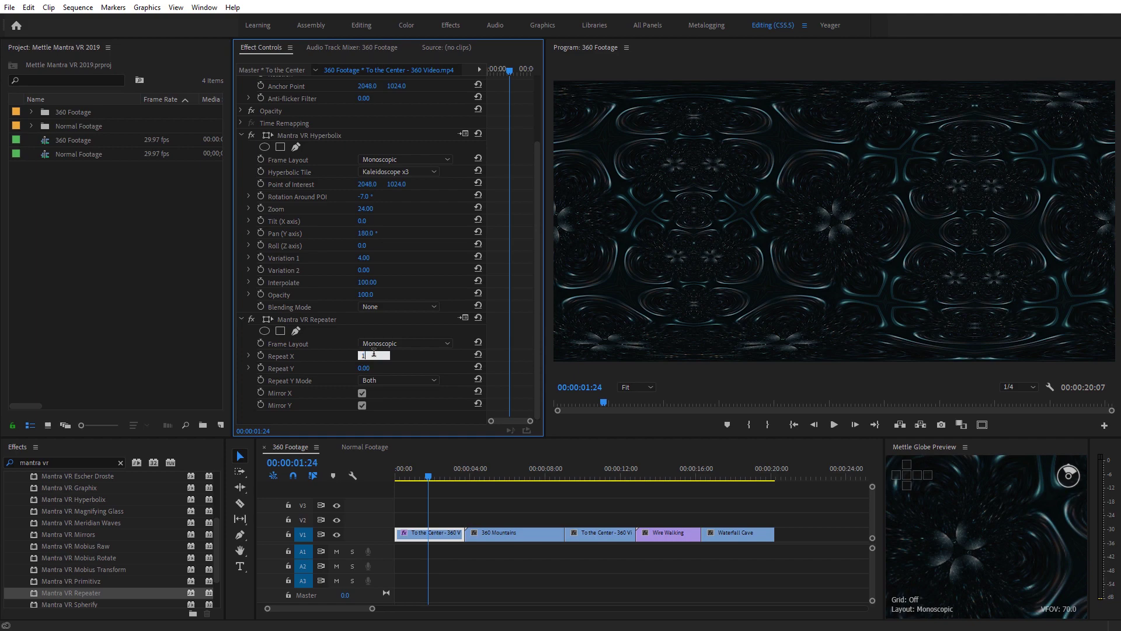
type("1")
key("Return")
left_click(364, 368)
type("1")
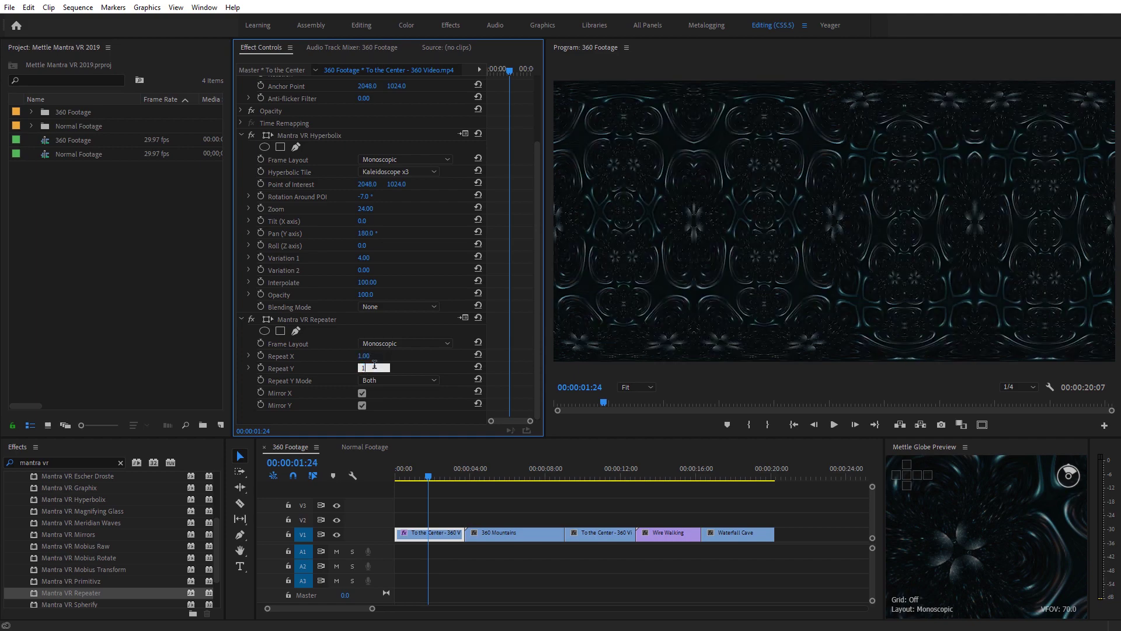
key("Return")
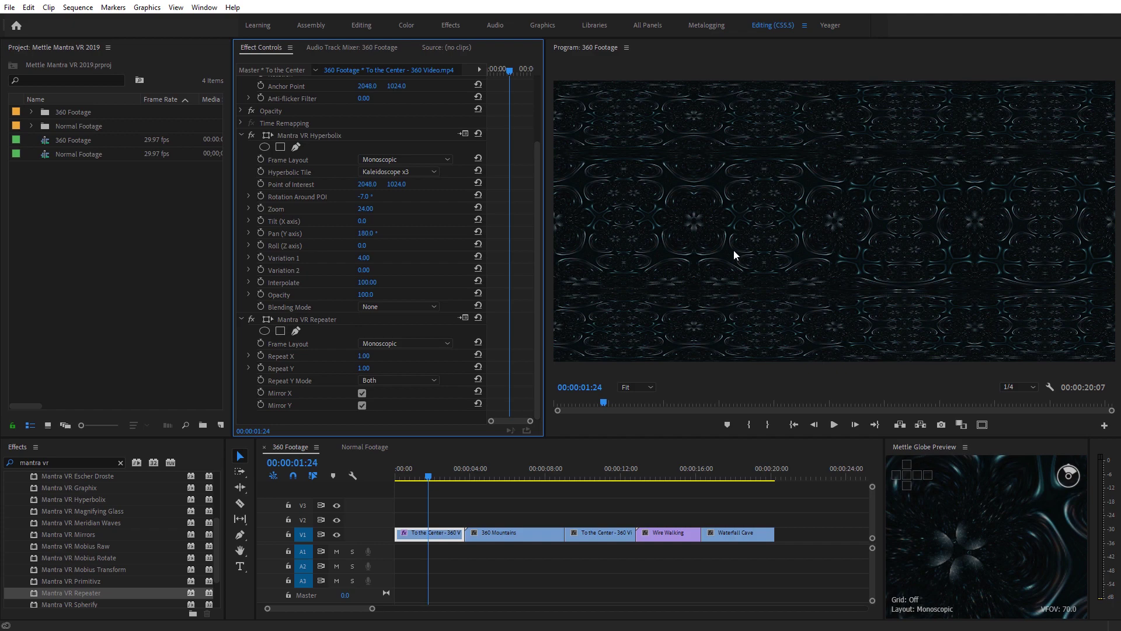
Enlarge the Mettle Globe Preview and look around the repeated kaleidoscope pattern.
left_click(972, 497)
key("grave")
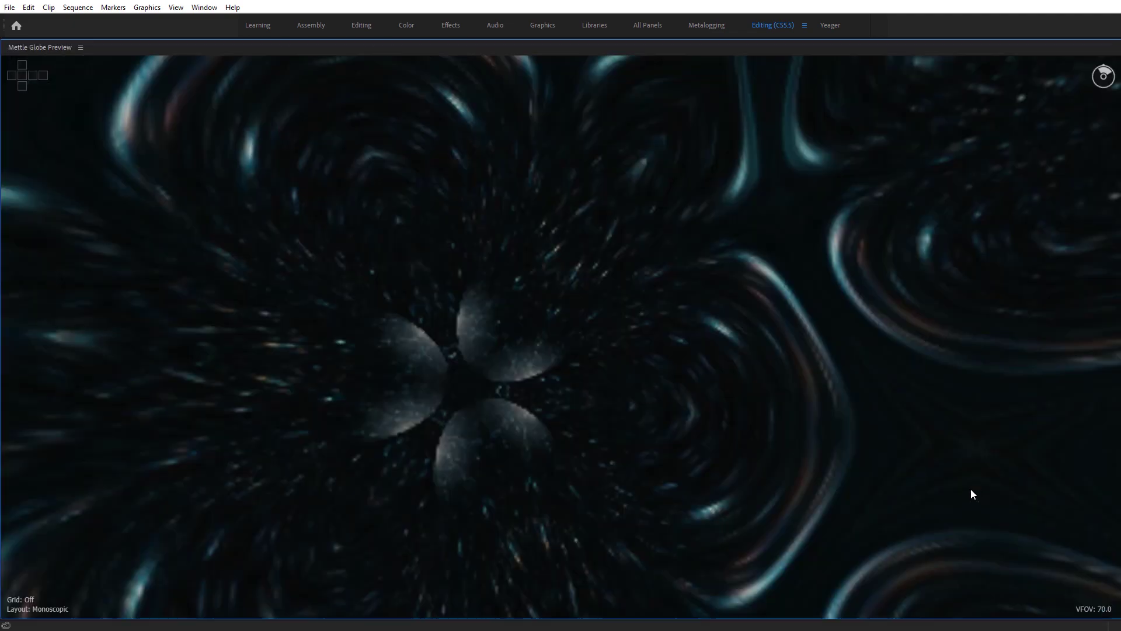
scroll(674, 358, "down", 10)
left_click_drag(673, 359, 603, 314)
double_click(602, 314)
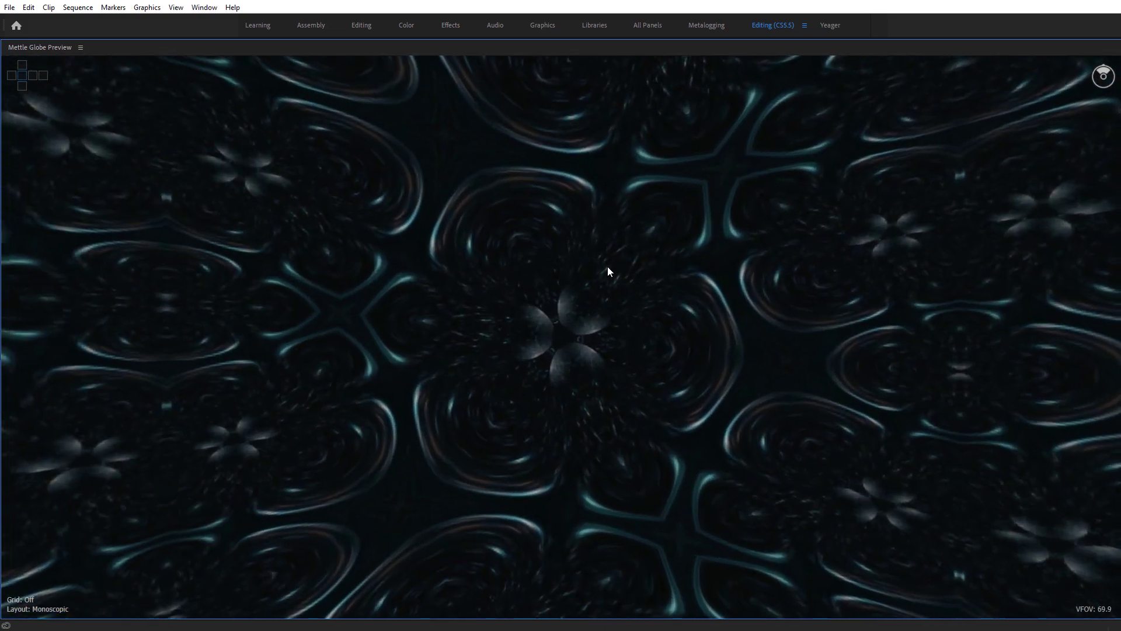
left_click_drag(607, 267, 567, 415)
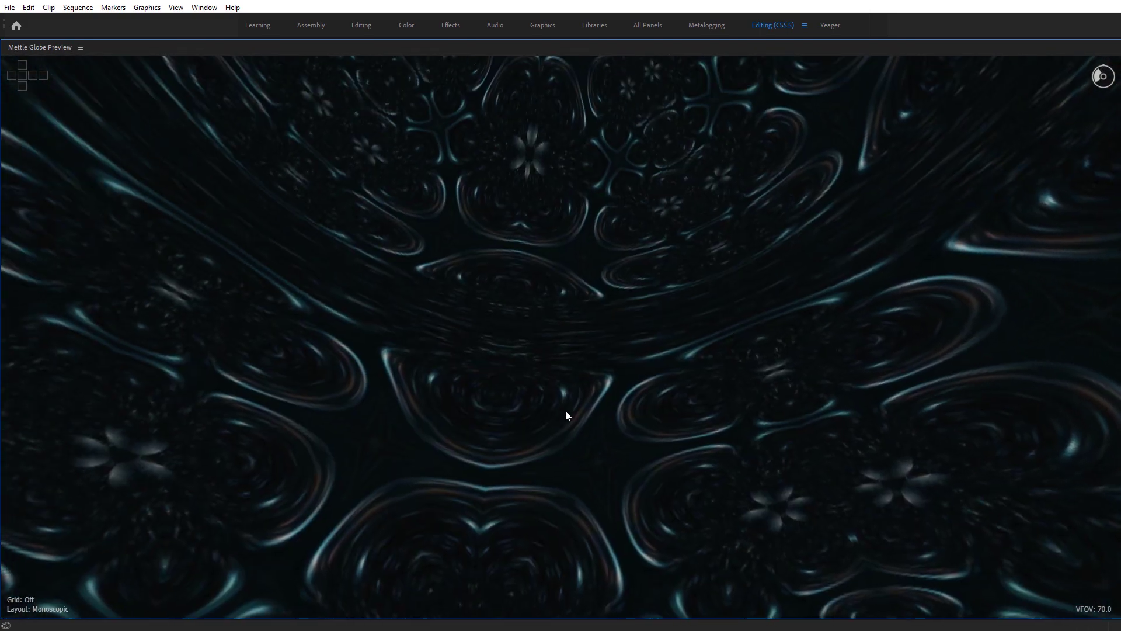
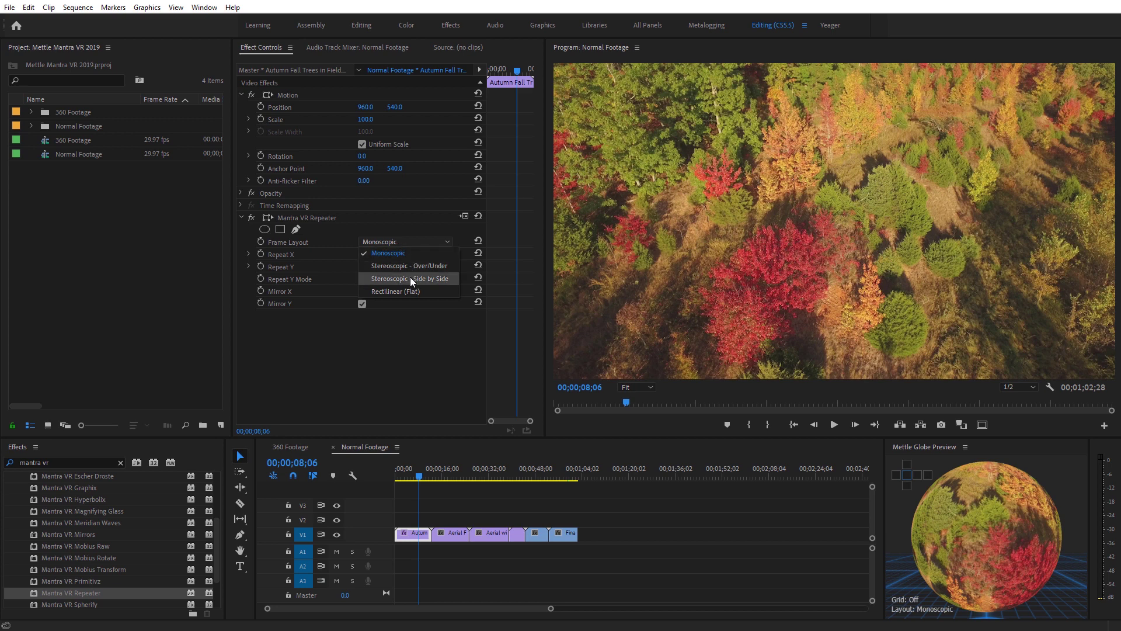
On the autumn trees clip, set the Repeater's Frame Layout to Rectilinear (Flat) and both Repeat X and Repeat Y to 1.
left_click(407, 290)
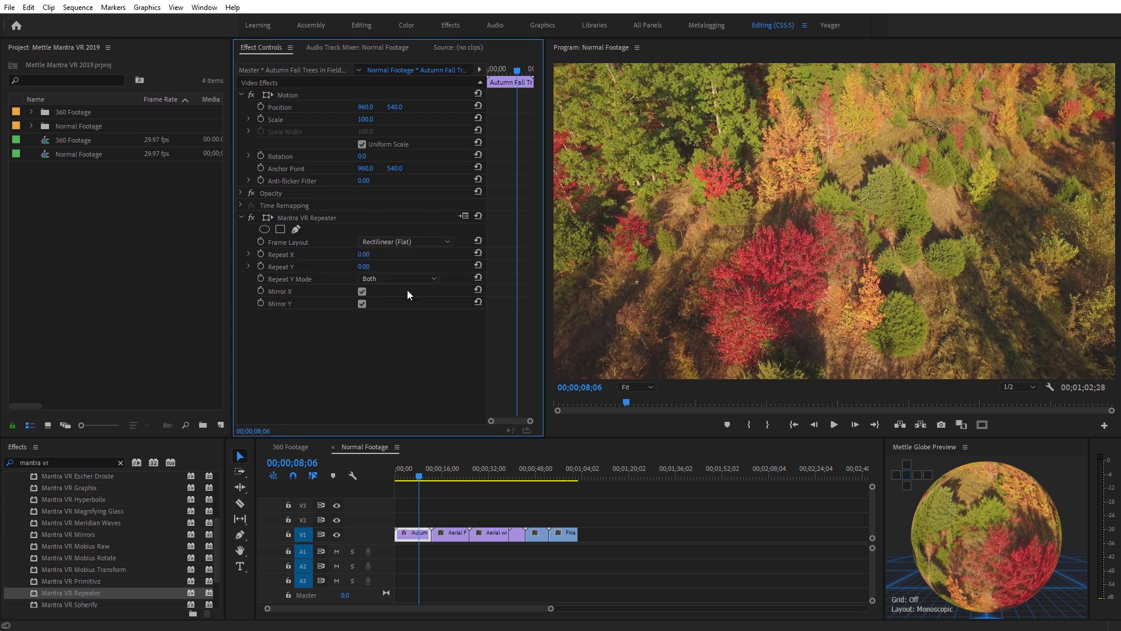
left_click(363, 254)
left_click(364, 266)
type("1")
key("Return")
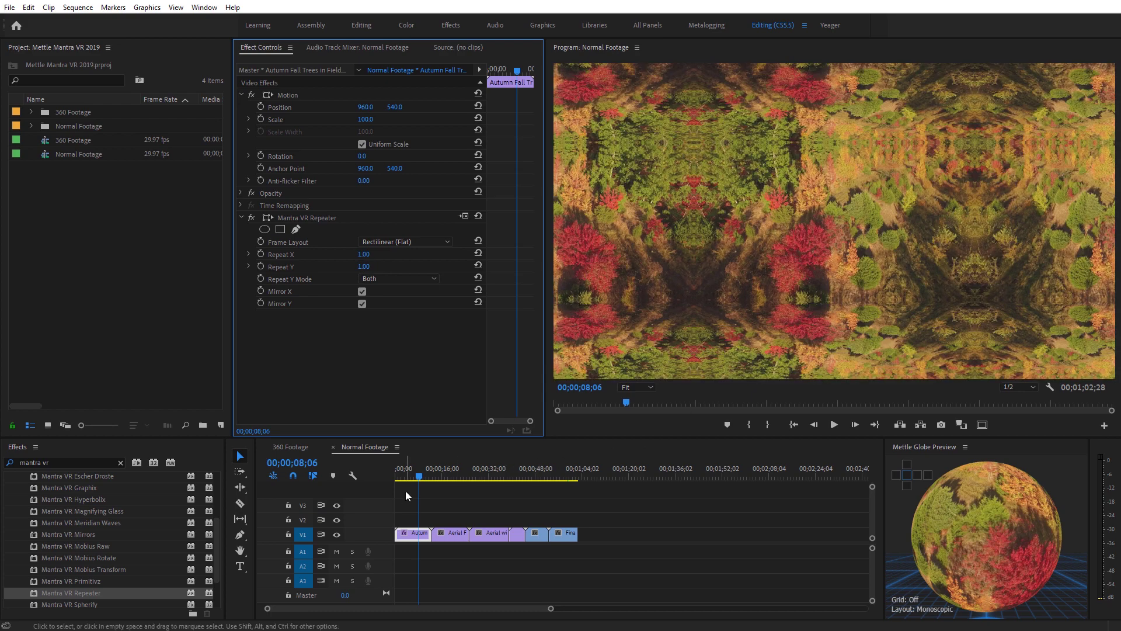
Apply Mantra VR Repeater to the solar panels clip at 00;00;16;12 and set Repeat X and Repeat Y to 1.
mouse_move(420, 471)
left_mouse_down()
mouse_move(391, 474)
mouse_move(402, 475)
left_mouse_up()
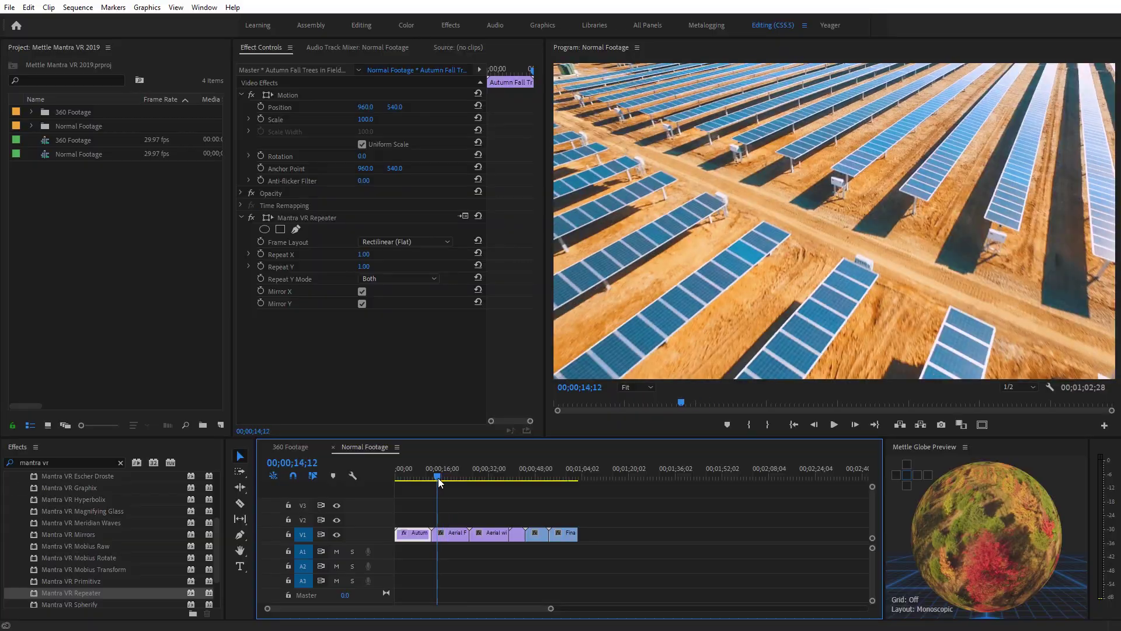
left_click_drag(442, 477, 444, 472)
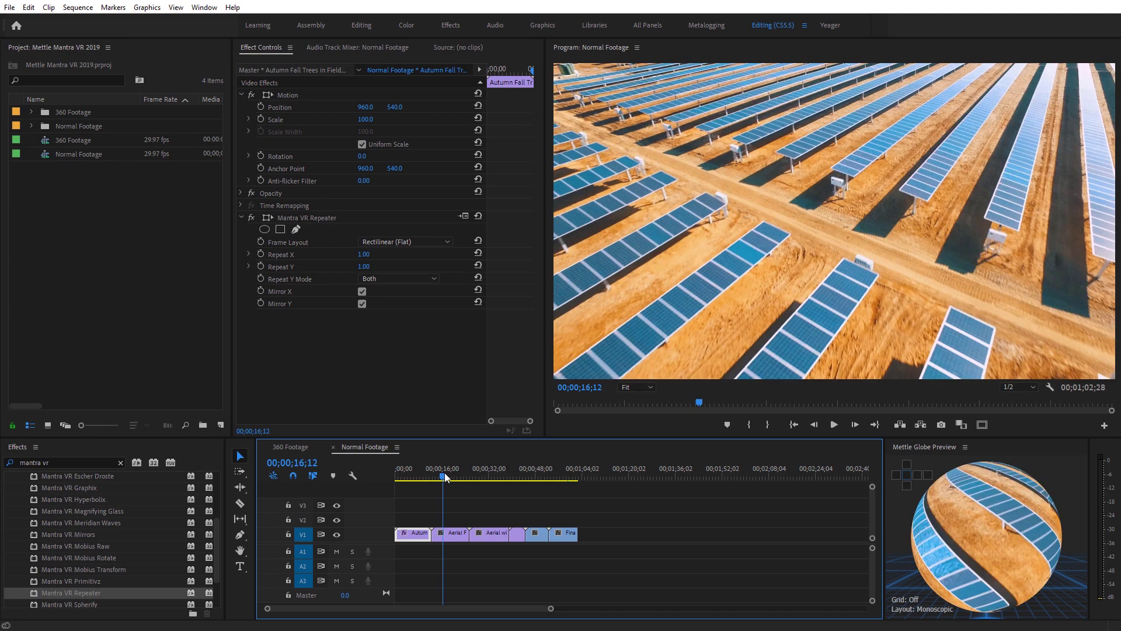
left_click(455, 534)
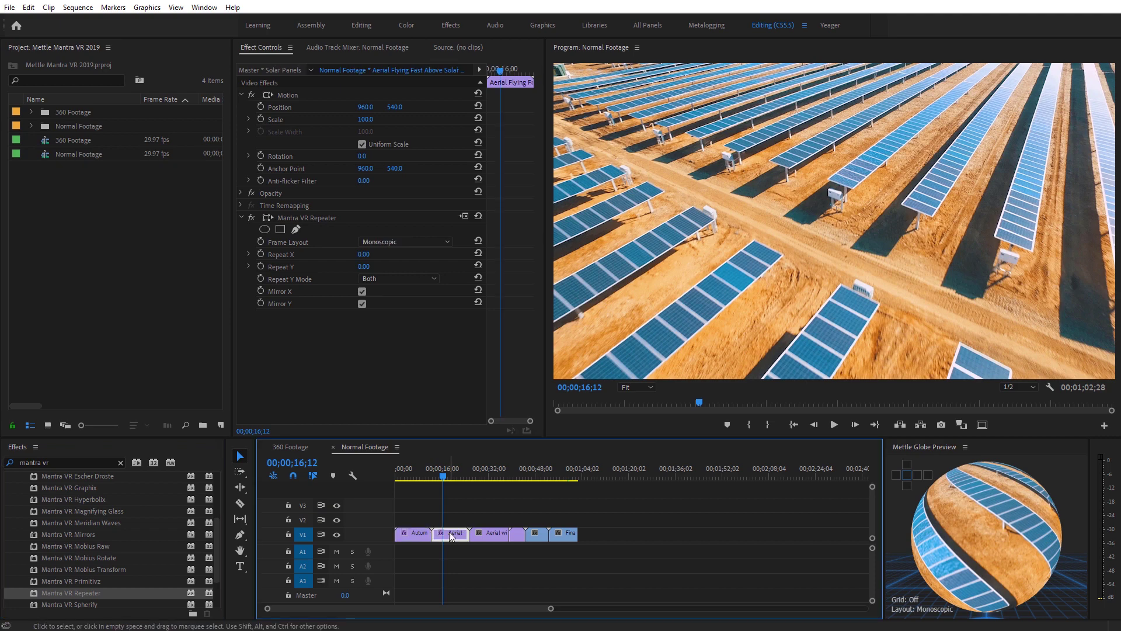
left_click(364, 255)
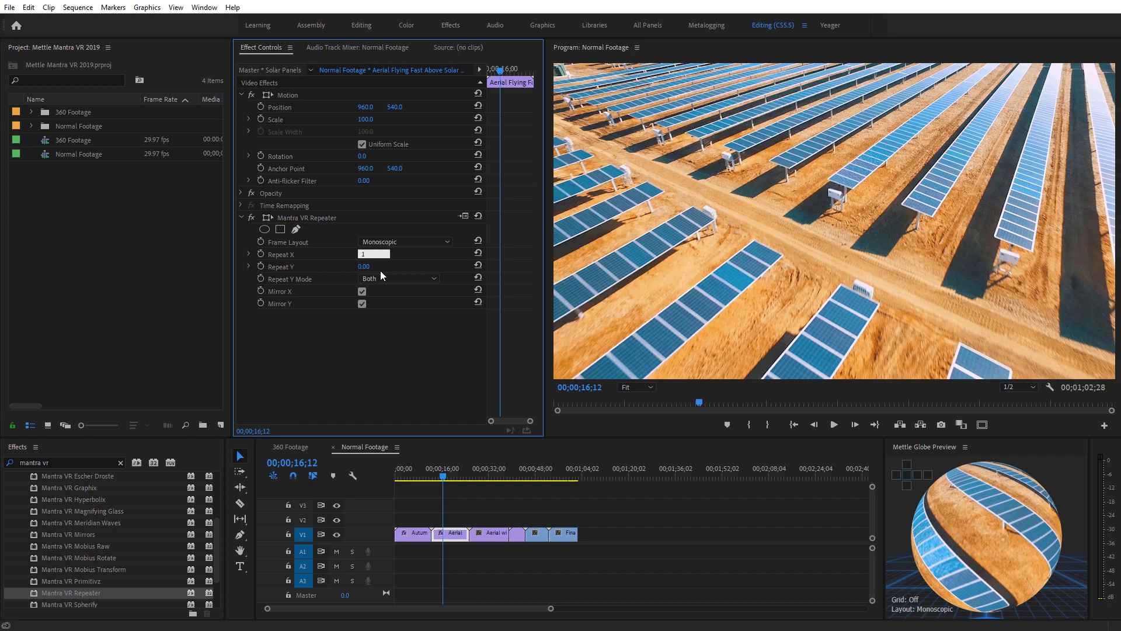
type("1")
left_click(364, 267)
type("1")
key("Return")
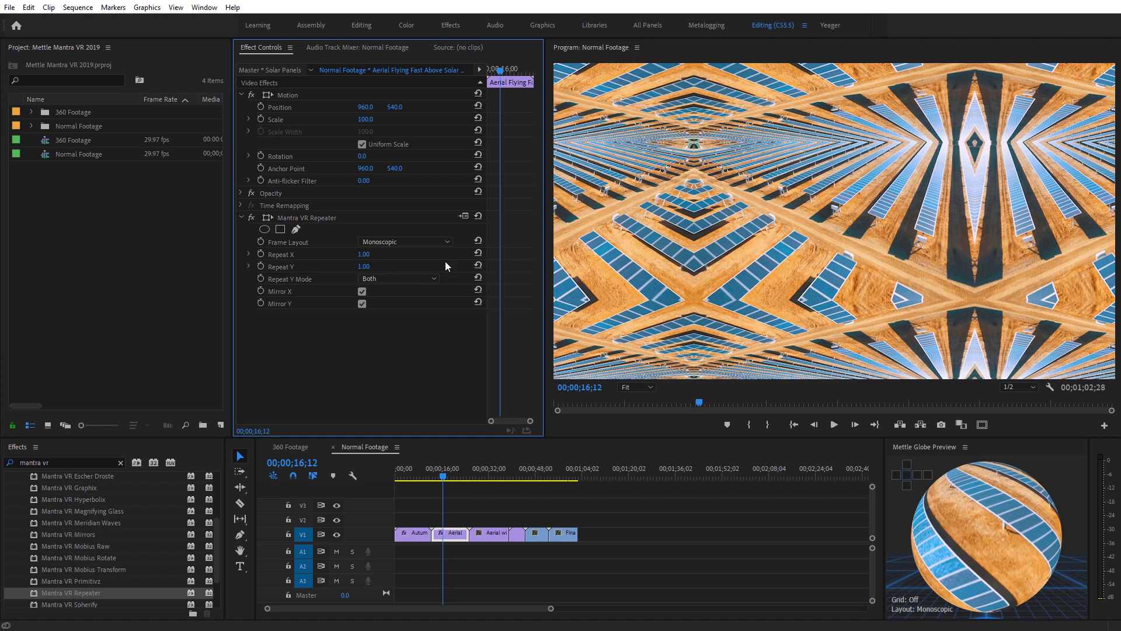
Compare the Top and Bottom options of the Repeater's Repeat Y Mode and set it to Top.
left_click(401, 274)
left_click(398, 294)
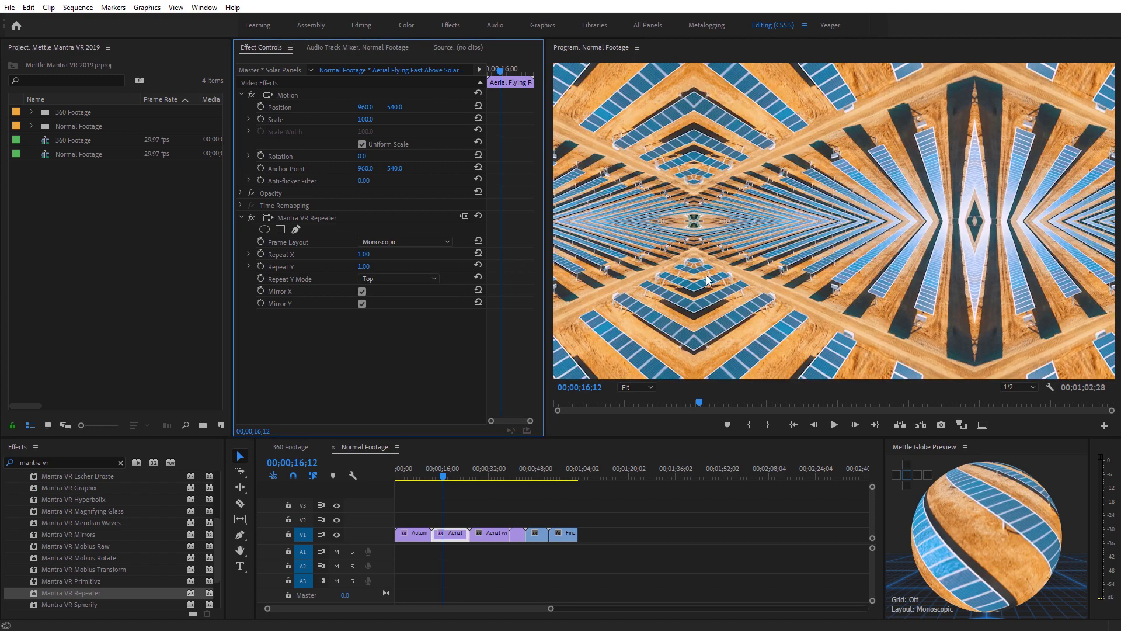
left_click(373, 280)
left_click(390, 313)
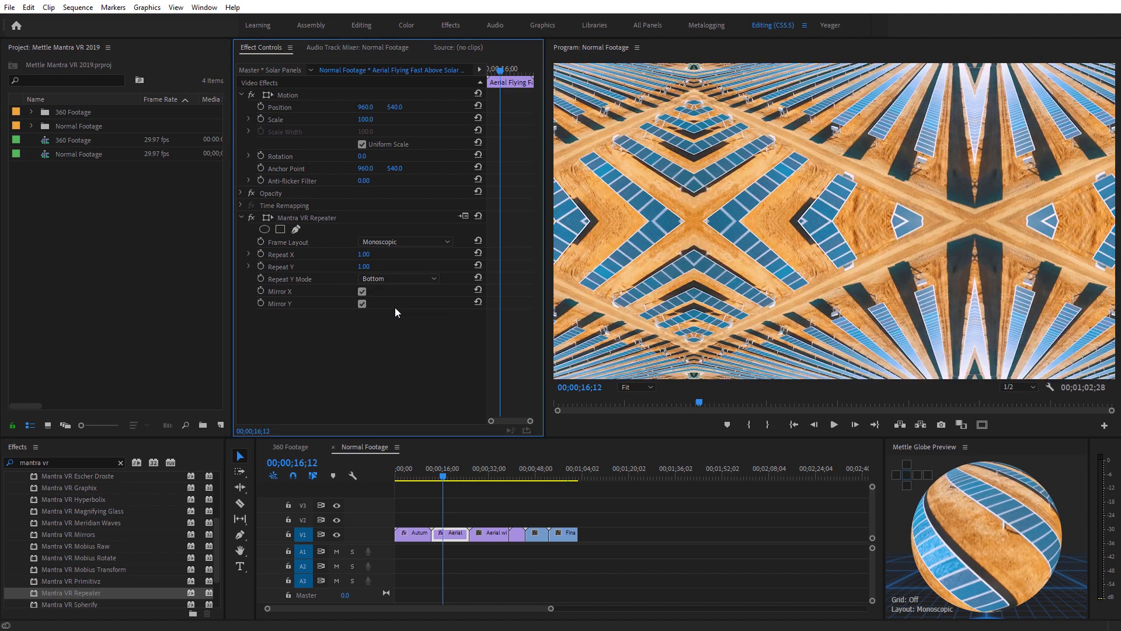
left_click(394, 278)
left_click(393, 291)
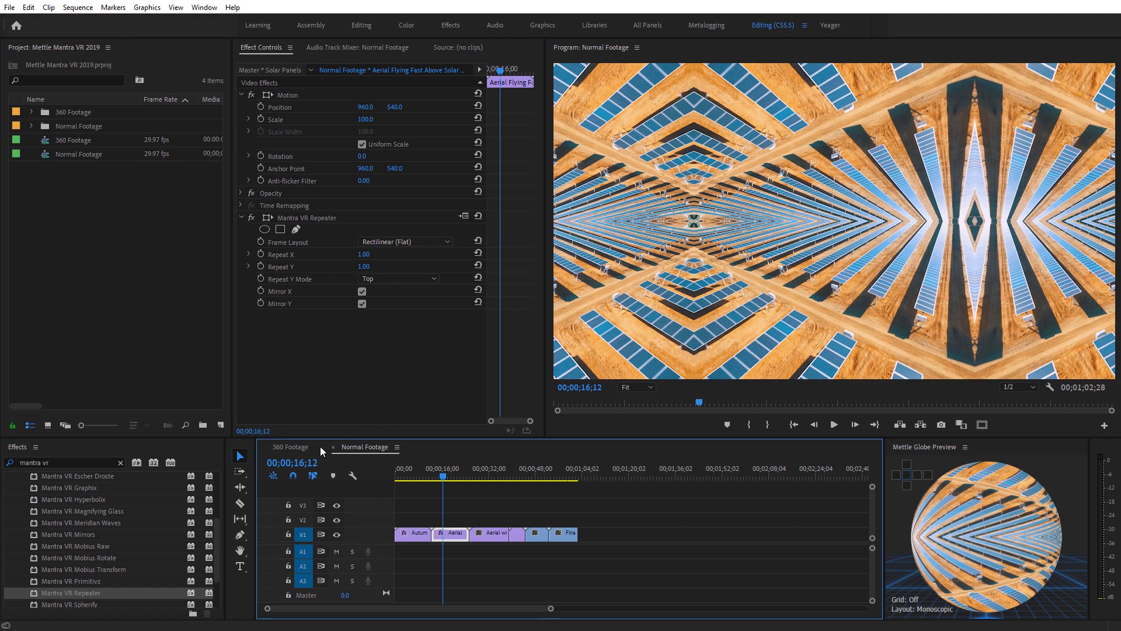
Switch to the 360 Footage sequence and apply Mantra VR Escher Droste to the 360 Mountains clip at 00:00:06:00.
left_click(300, 448)
left_click_drag(470, 474, 508, 480)
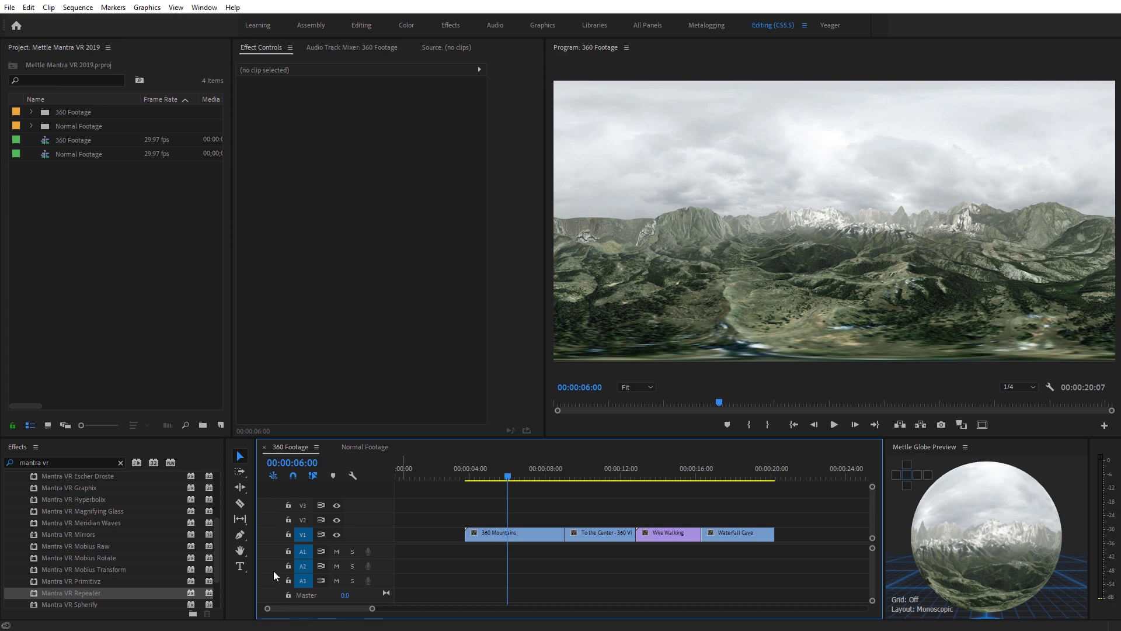
scroll(109, 536, "up", 1)
left_click(82, 501)
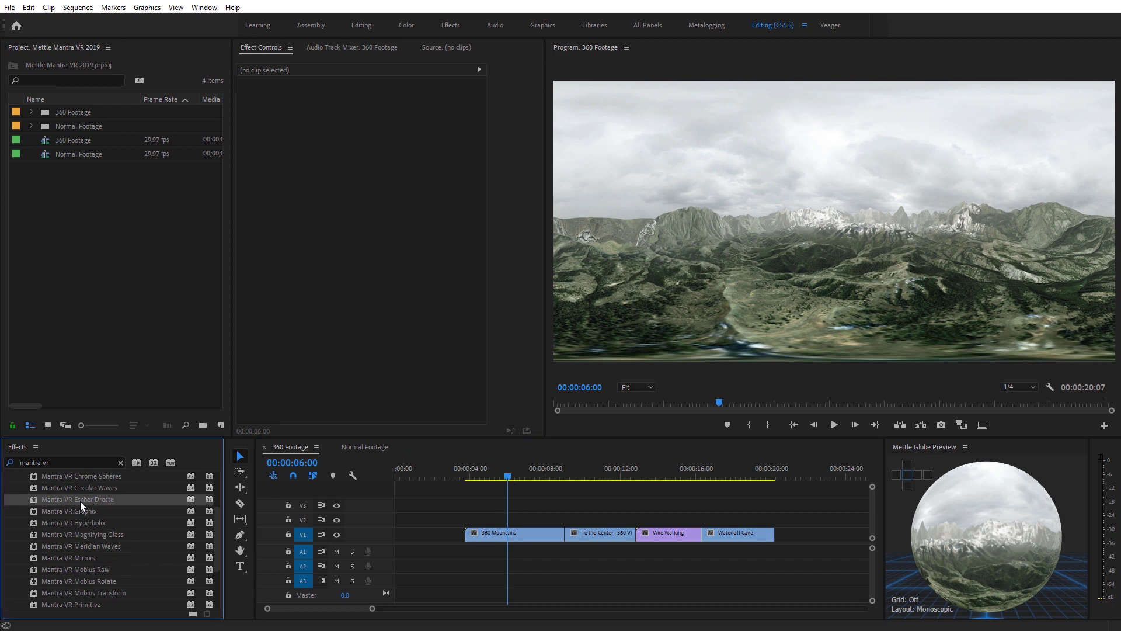
left_click_drag(109, 512, 491, 539)
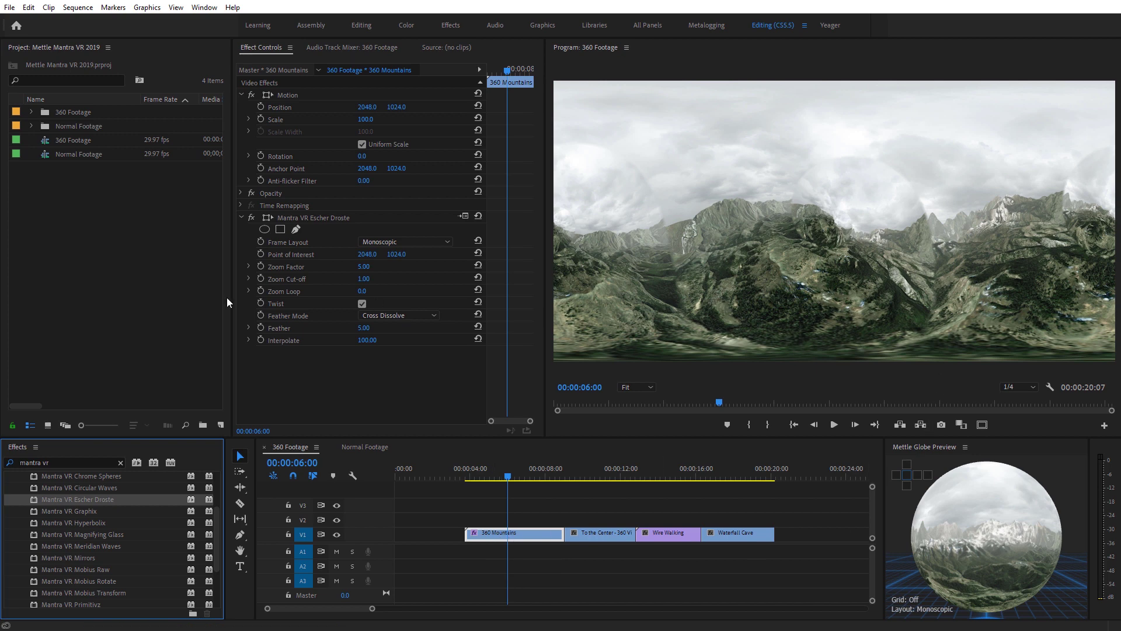
Set the Escher Droste Zoom Factor to -2, Zoom Cut-off to 0.80 and Zoom Loop to -2x-13.0°, with Twist turned off.
left_click_drag(363, 270, 361, 272)
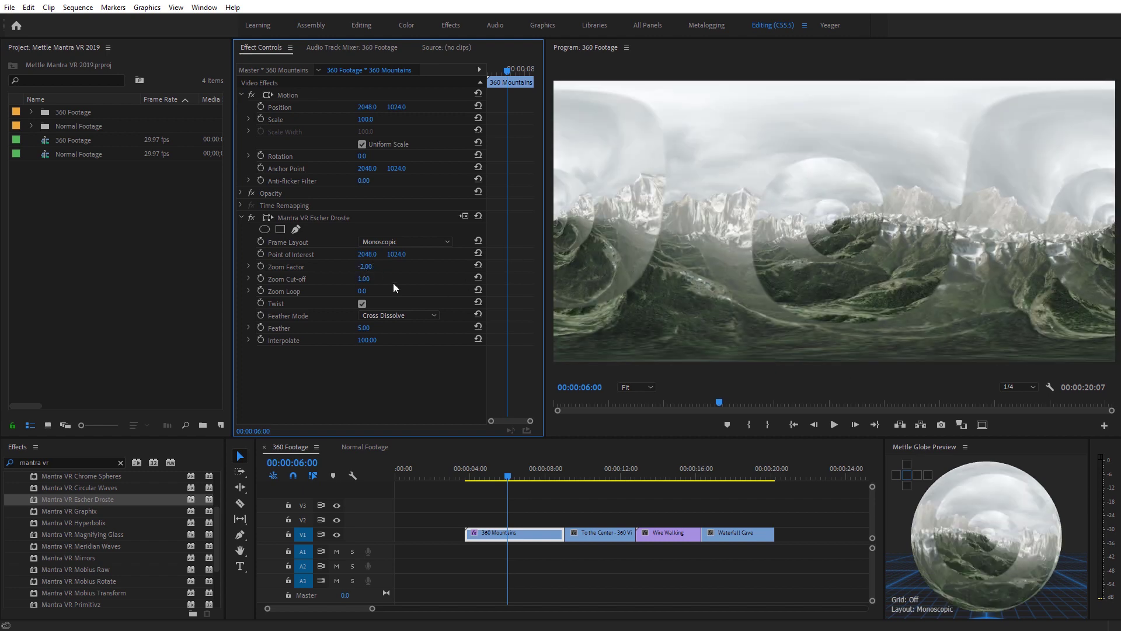
left_click_drag(362, 282, 362, 284)
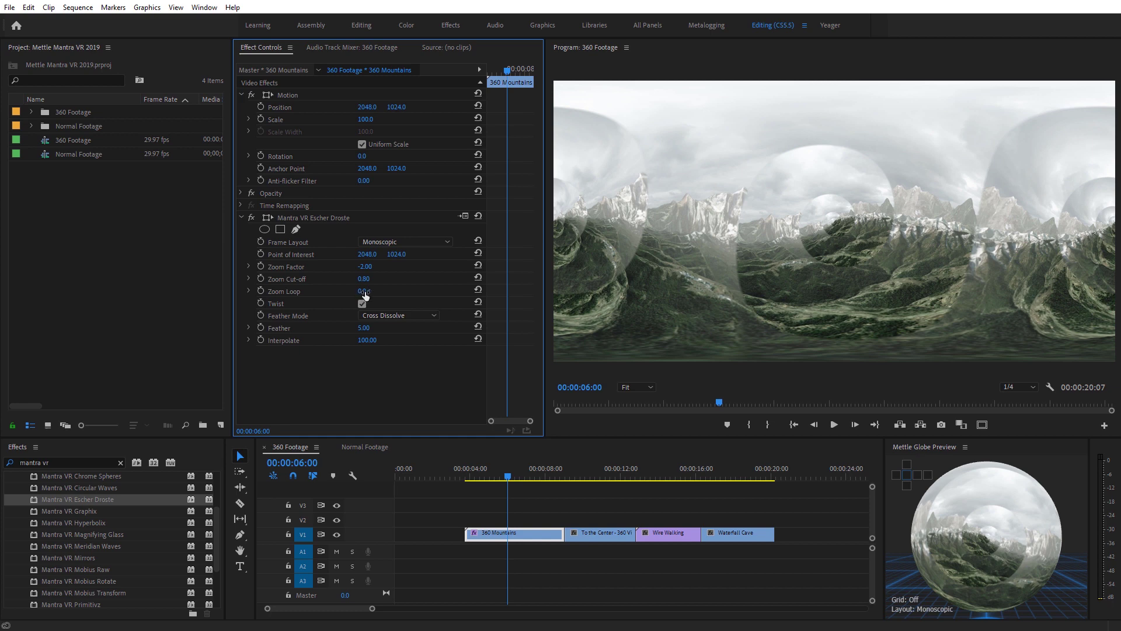
left_click_drag(364, 293, 386, 285)
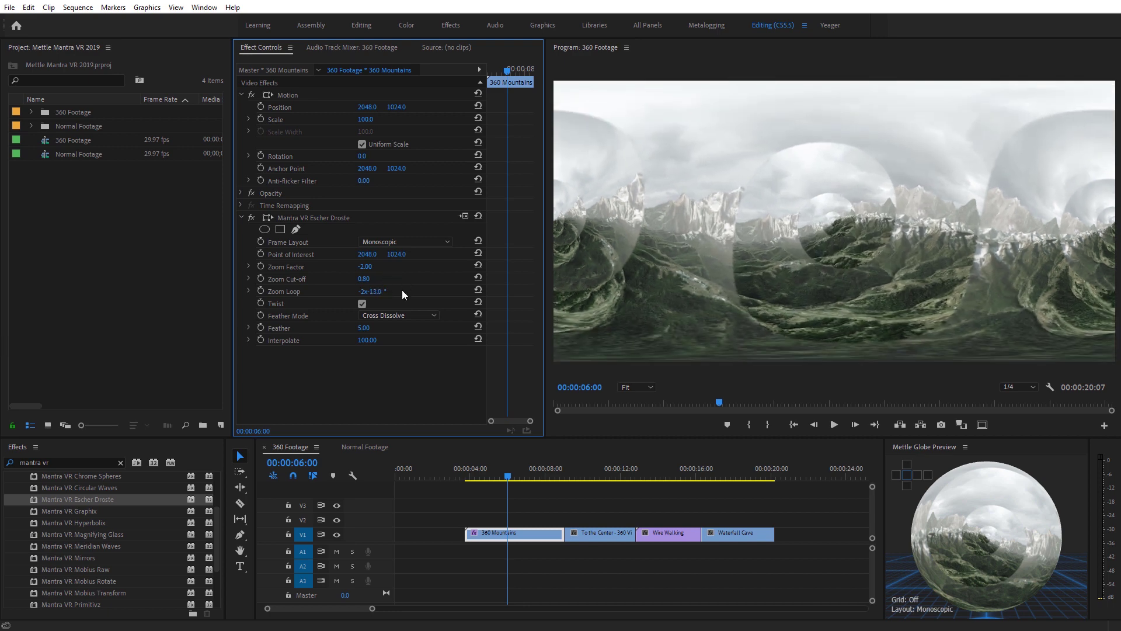
left_click(362, 304)
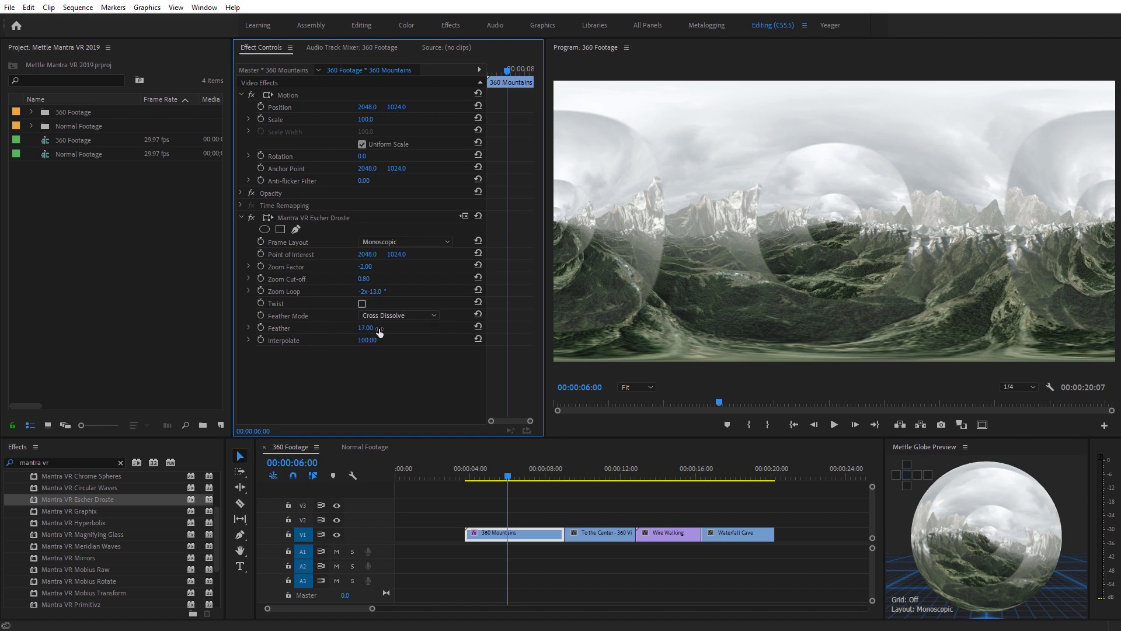
Try the Escher Droste Feather Mode Interpolation on the 360 Mountains clip with Feather at 67, and adjust Interpolate.
left_click_drag(379, 332, 381, 330)
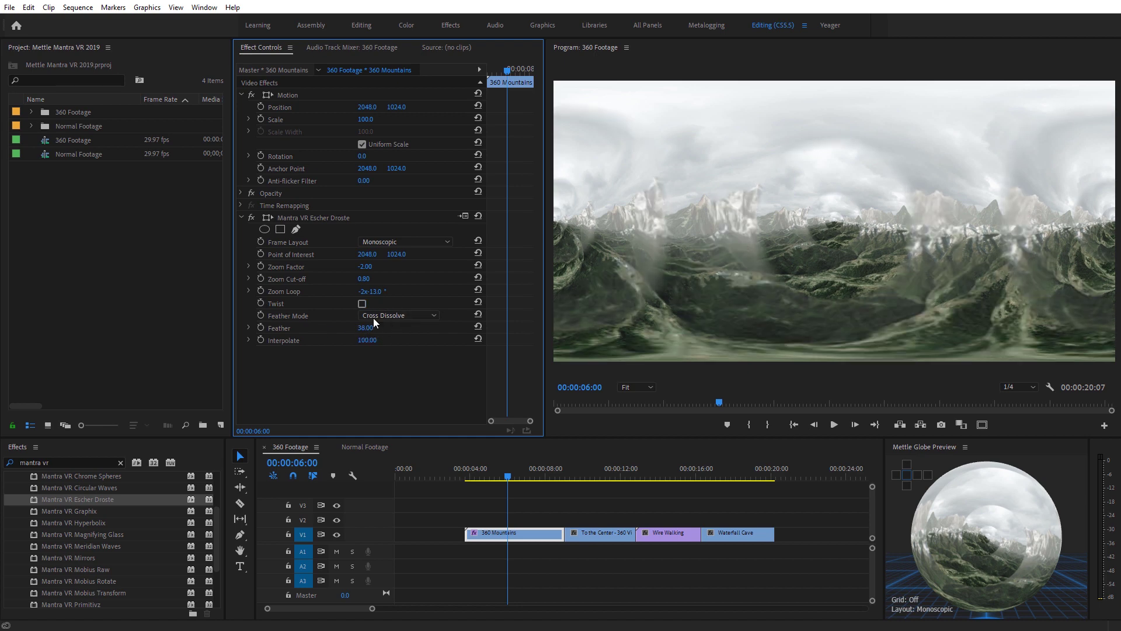
left_click(378, 316)
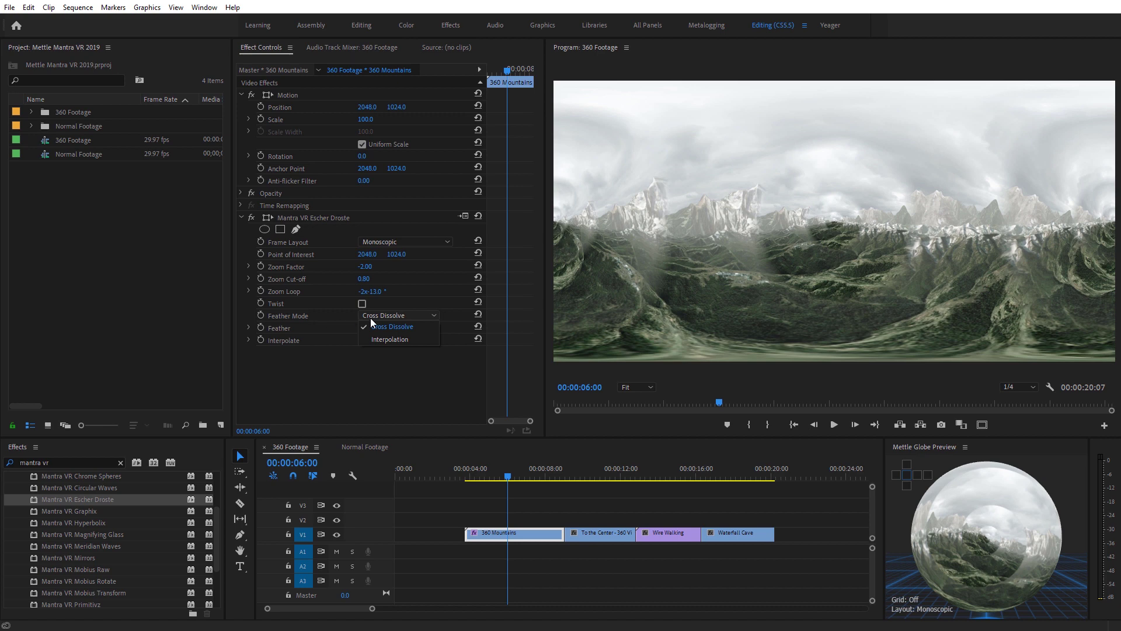
left_click(393, 337)
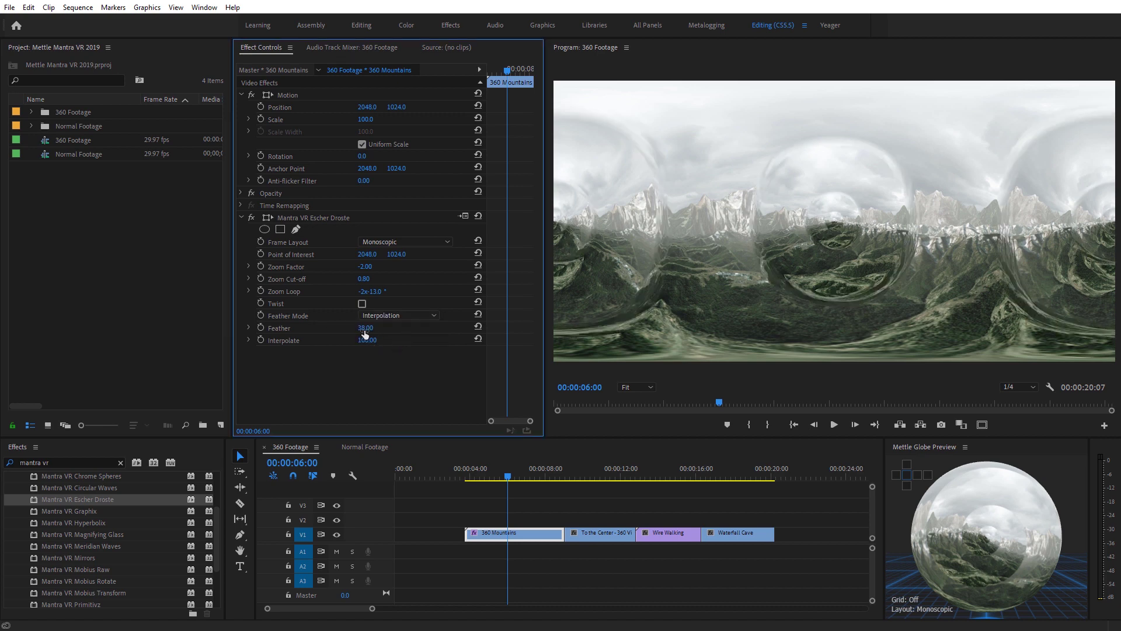
left_click_drag(399, 332, 449, 332)
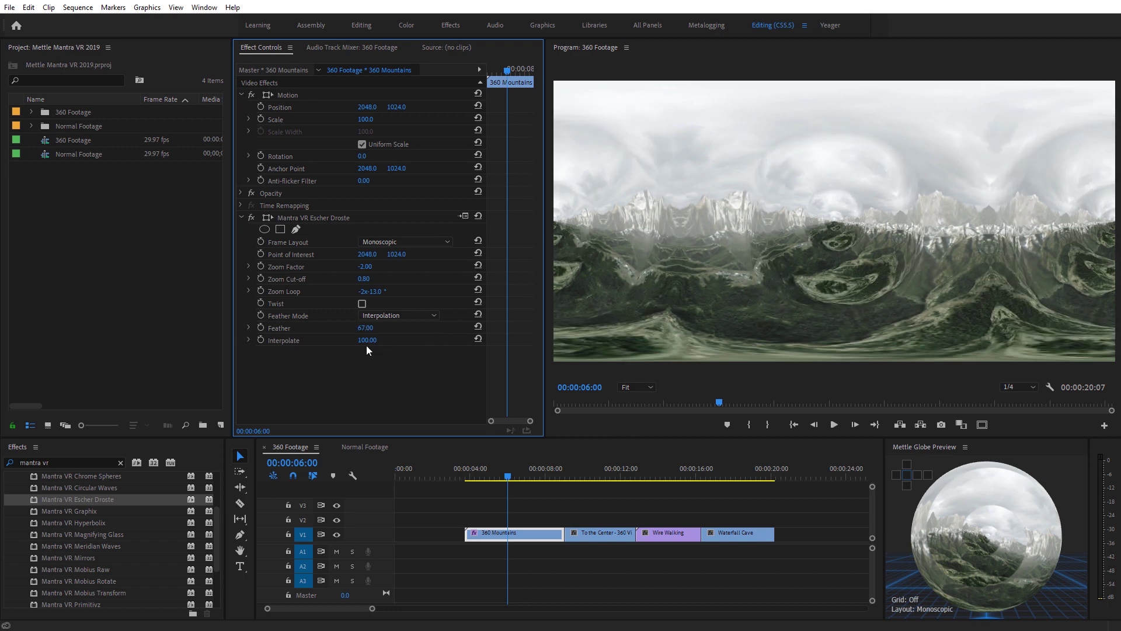
mouse_move(368, 343)
left_mouse_down()
mouse_move(295, 356)
mouse_move(377, 344)
left_mouse_up()
Return the Escher Droste Feather Mode to Cross Dissolve and set Feather to 5.
left_click(372, 316)
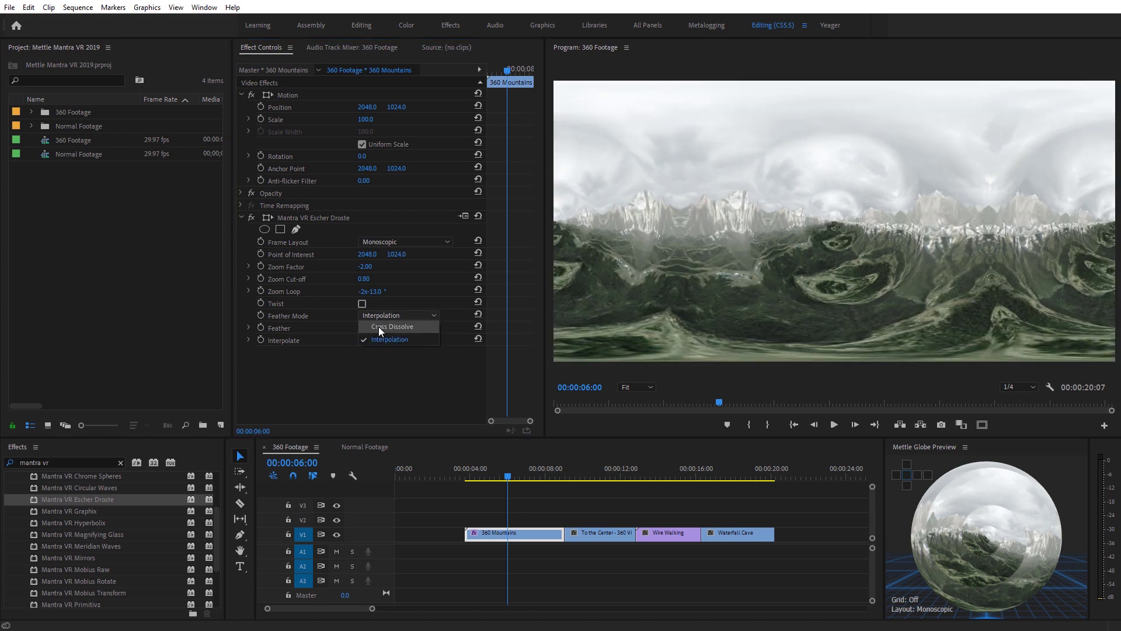
left_click(378, 327)
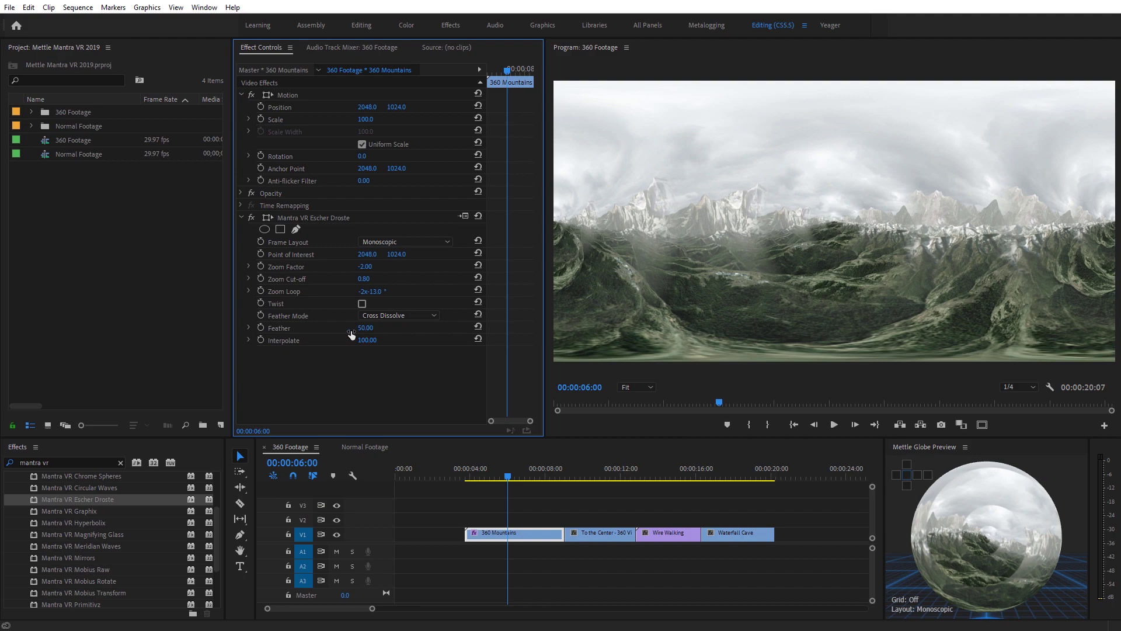
left_click_drag(350, 333, 326, 339)
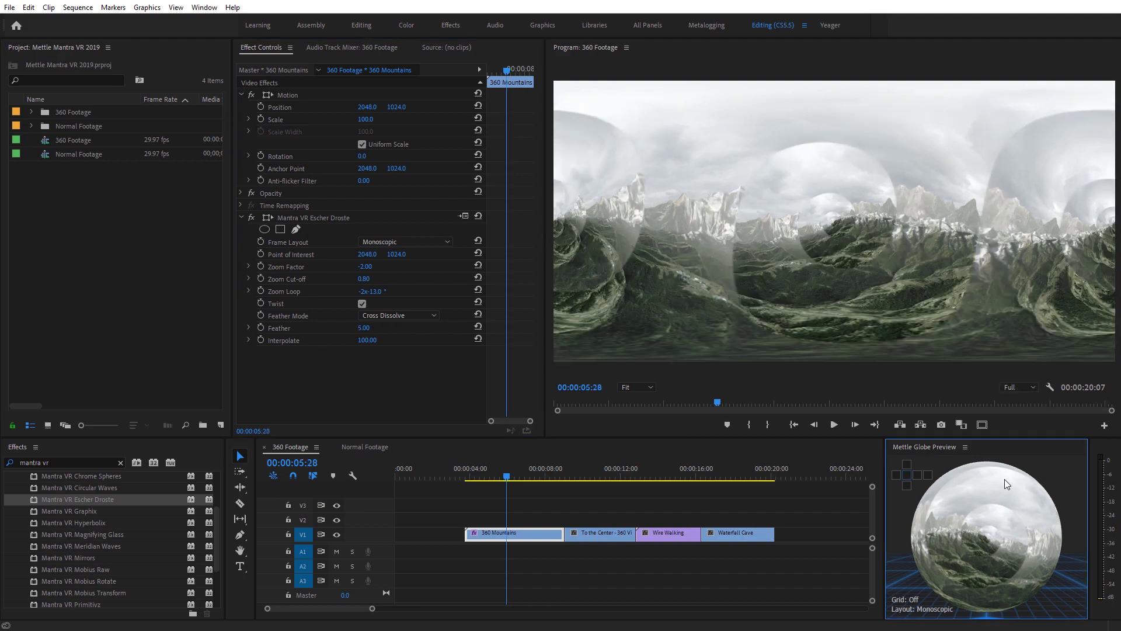
Inspect the Escher Droste effect from inside the sphere in the maximized Mettle Globe Preview, and restore the workspace.
key("grave")
scroll(586, 357, "down", 5)
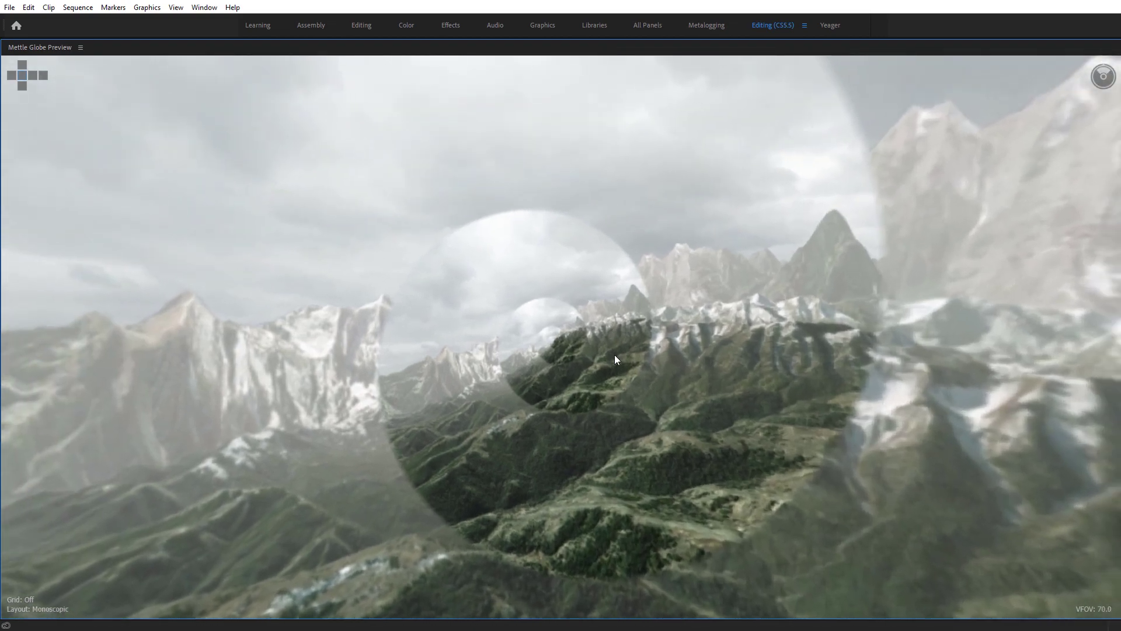
mouse_move(615, 355)
left_mouse_down()
mouse_move(870, 407)
mouse_move(625, 296)
mouse_move(263, 327)
mouse_move(430, 394)
mouse_move(613, 338)
left_mouse_up()
key("grave")
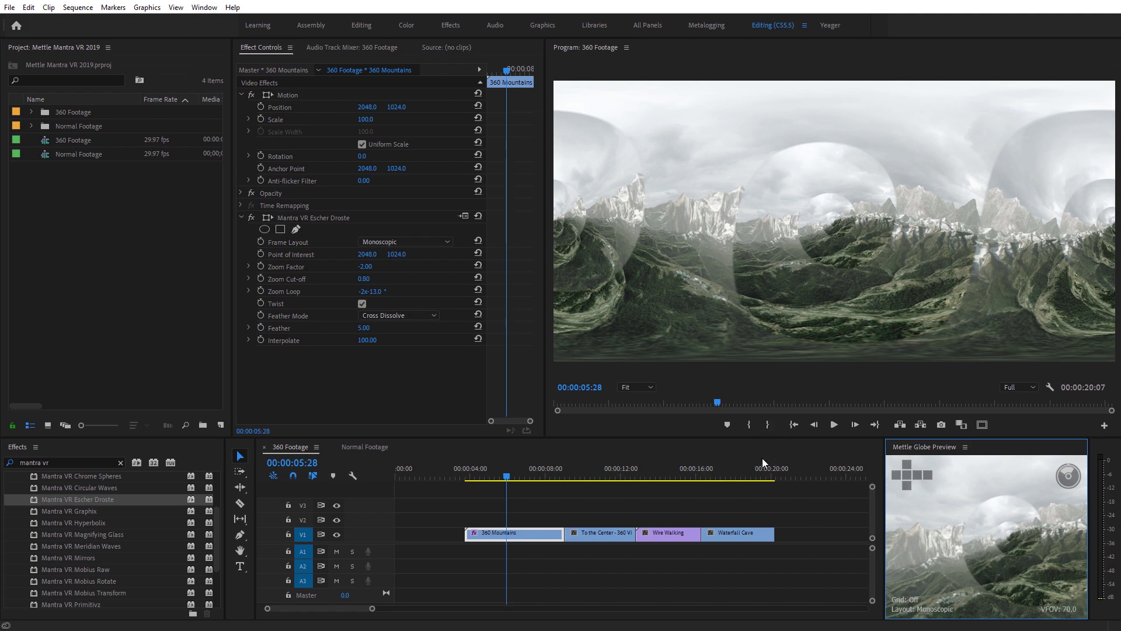
In the Normal Footage sequence, apply Mantra VR Escher Droste to the aerial clouds clip at 00;00;29;23 with Frame Layout Rectilinear (Flat).
left_click(356, 449)
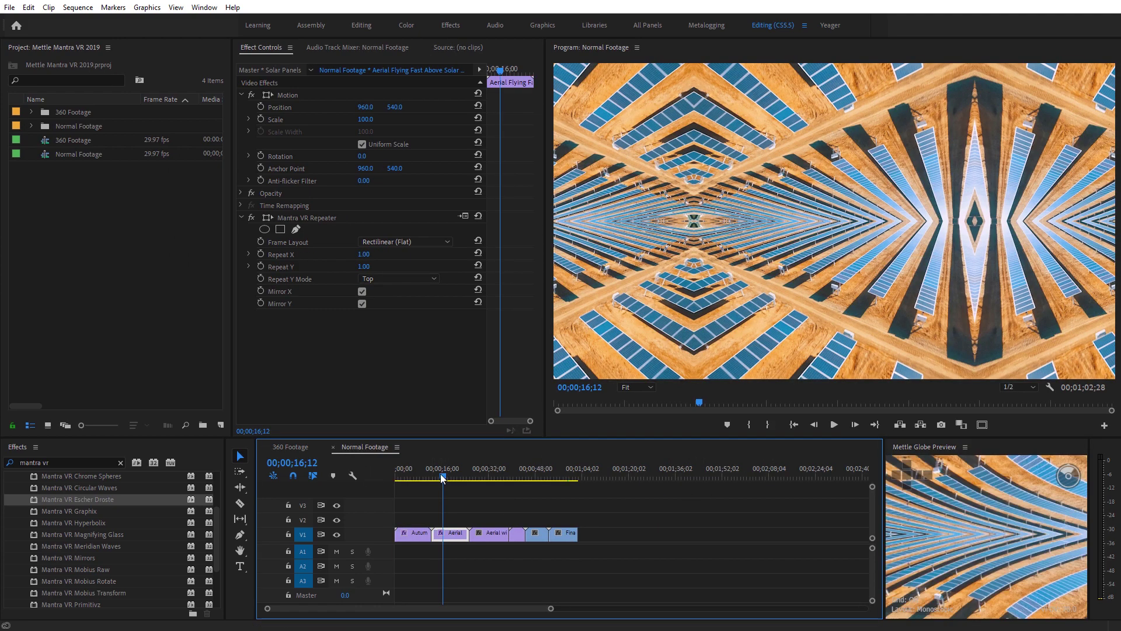
left_click_drag(440, 474, 482, 475)
left_click(490, 532)
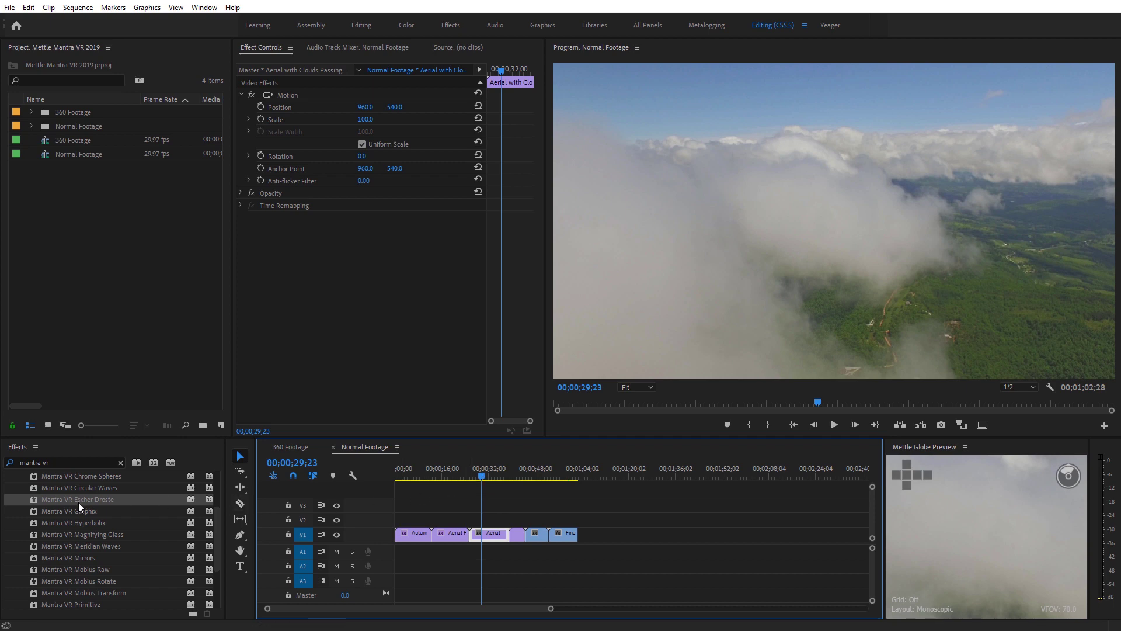
left_click_drag(78, 501, 483, 537)
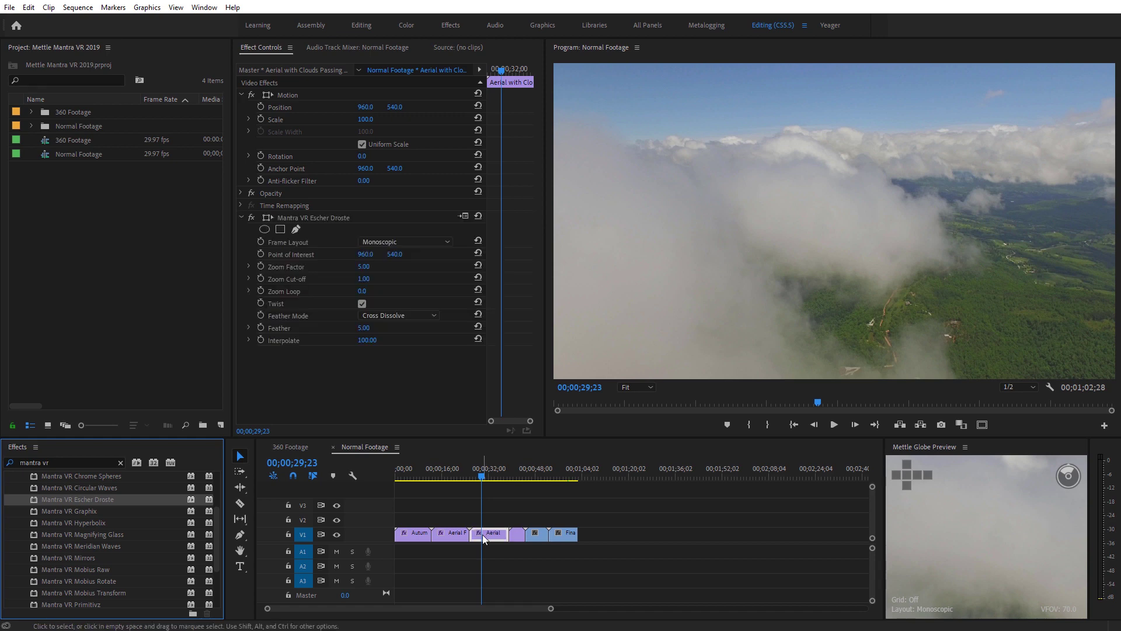
left_click(407, 240)
left_click(423, 290)
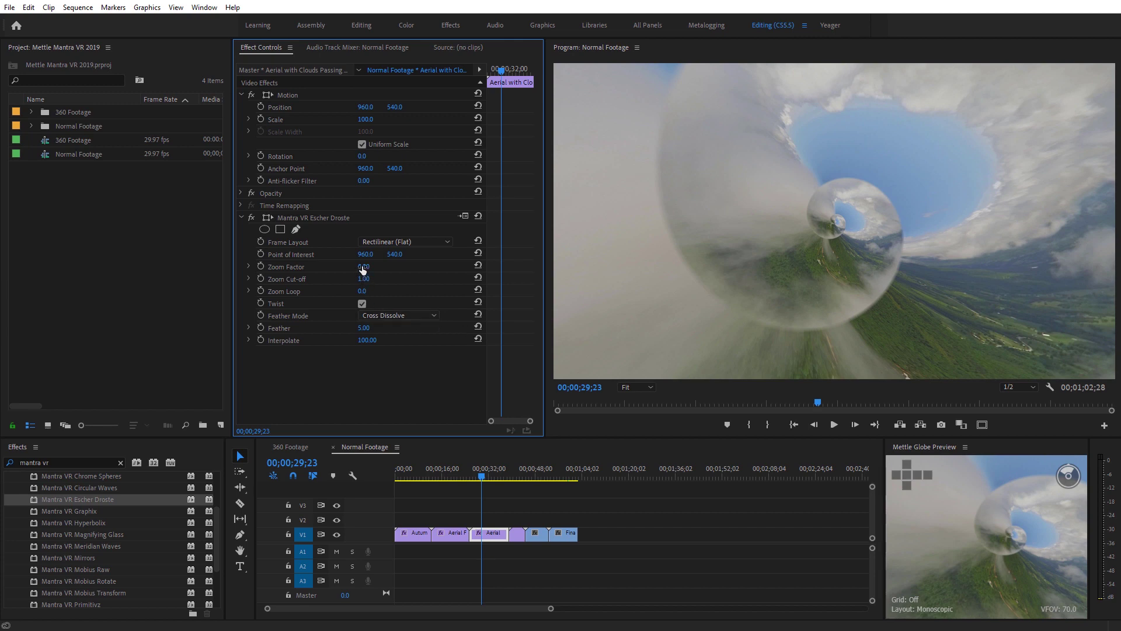
Set the Escher Droste Zoom Factor to 10 and Zoom Loop to 261°, and reduce Interpolate.
mouse_move(363, 267)
left_mouse_down()
mouse_move(385, 268)
mouse_move(364, 269)
left_mouse_up()
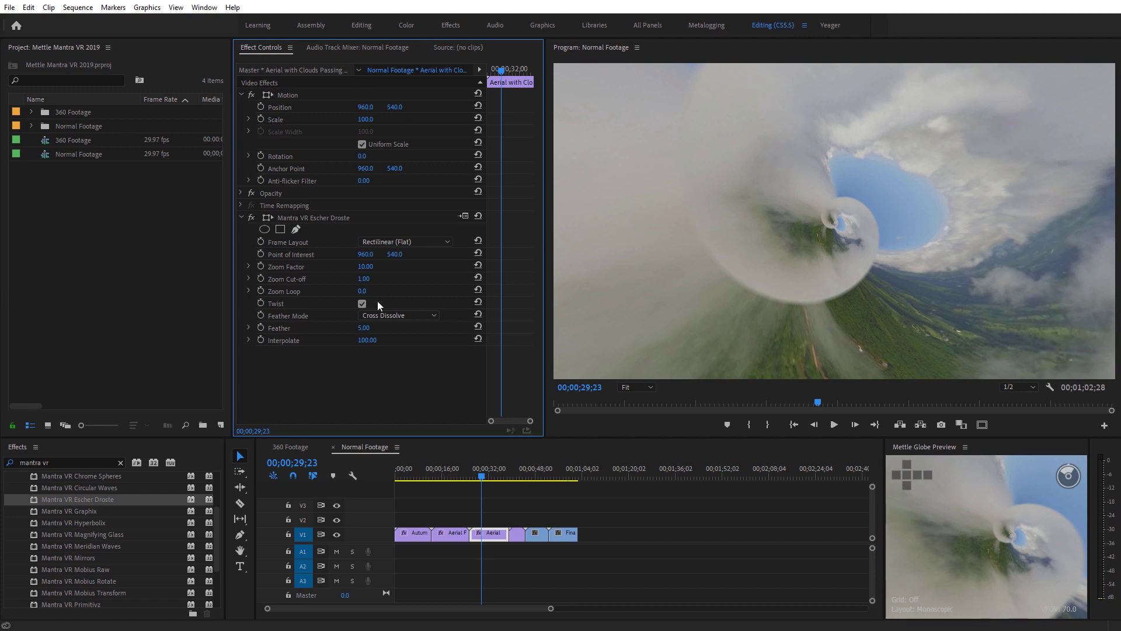
left_click_drag(362, 292, 517, 293)
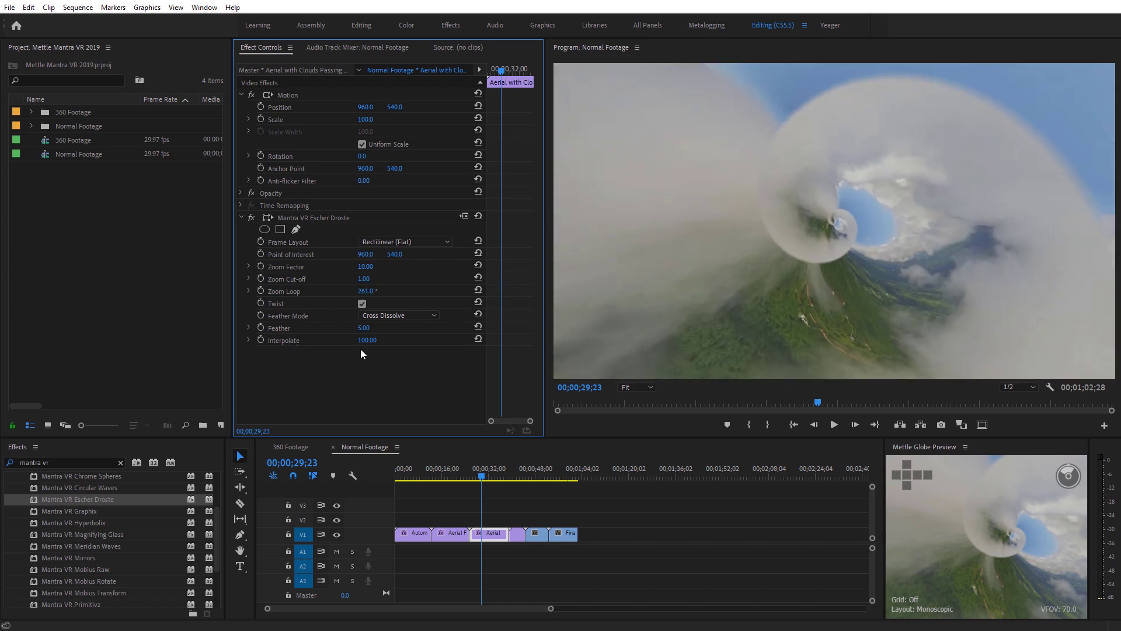
left_click_drag(355, 342, 295, 354)
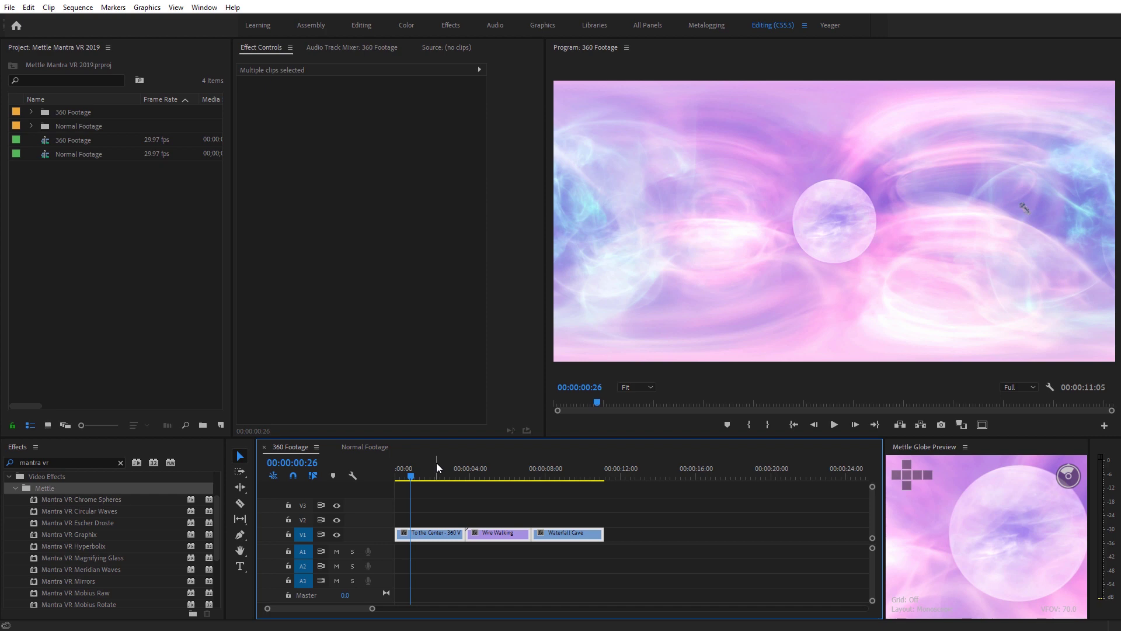
Apply Mantra VR Circular Waves to the selected clips of the 360 Footage sequence at 00:00:01:06.
left_click(68, 512)
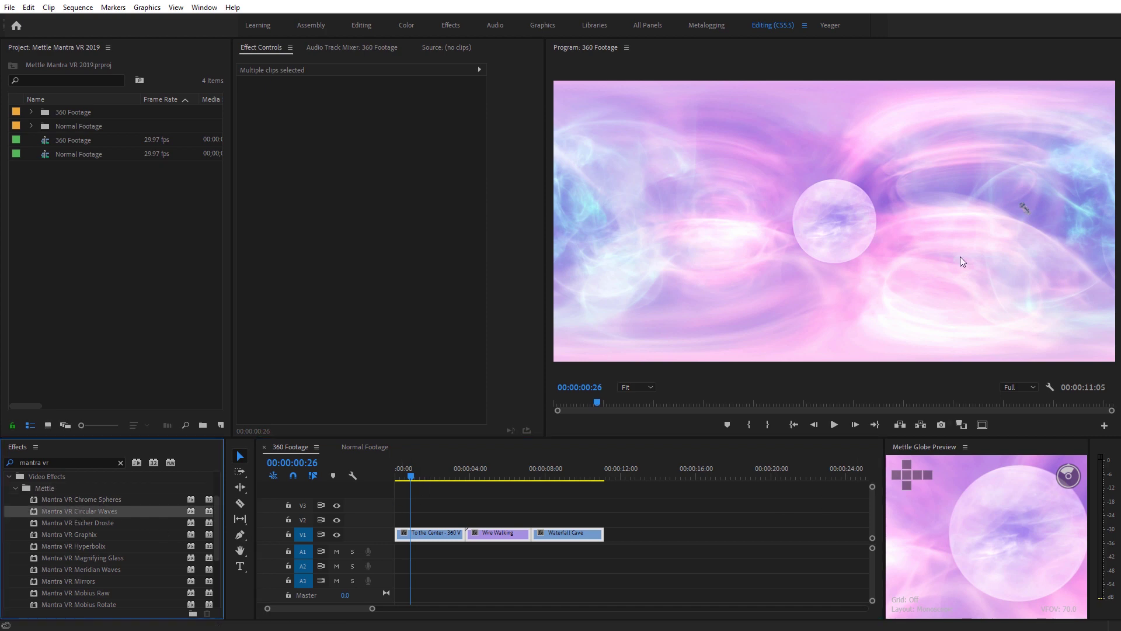
left_click(408, 478)
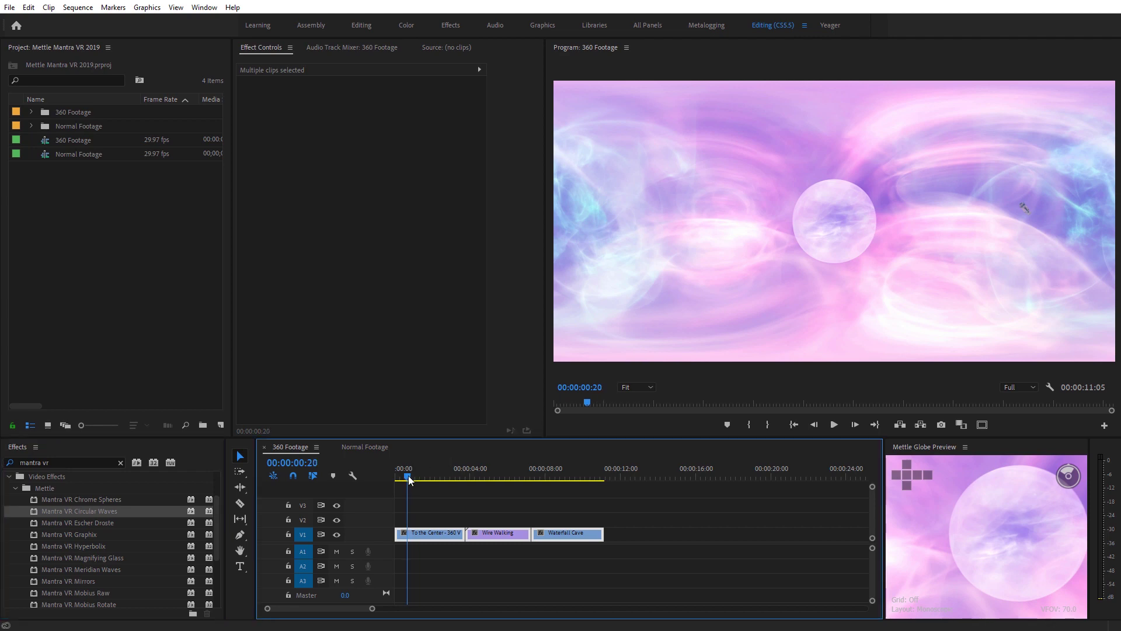
left_click_drag(408, 478, 418, 478)
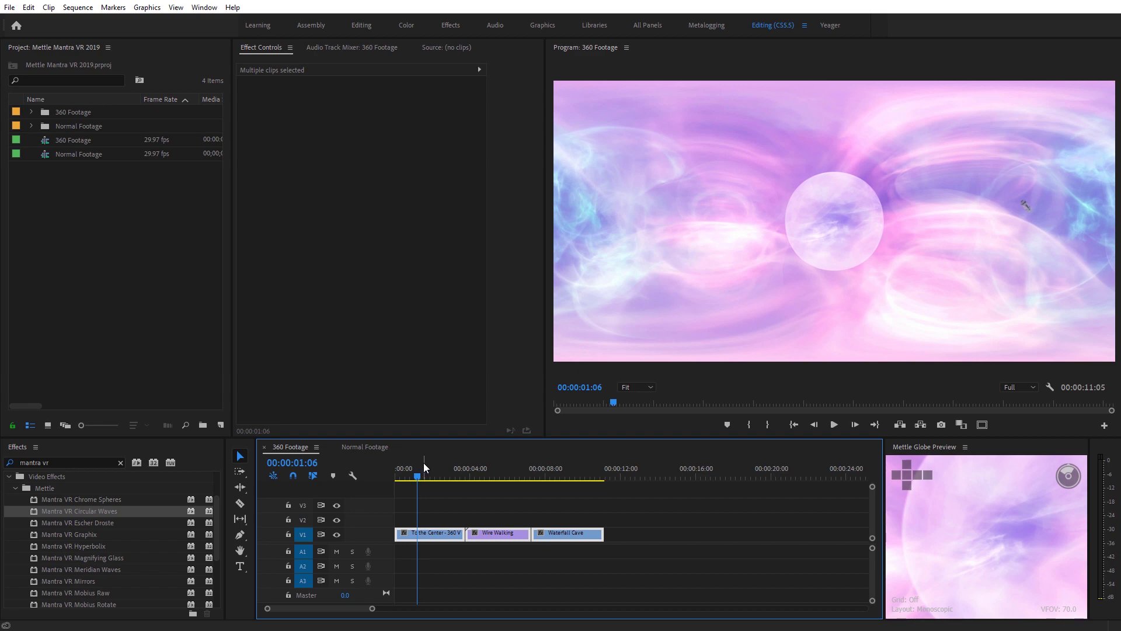
left_click_drag(108, 512, 426, 534)
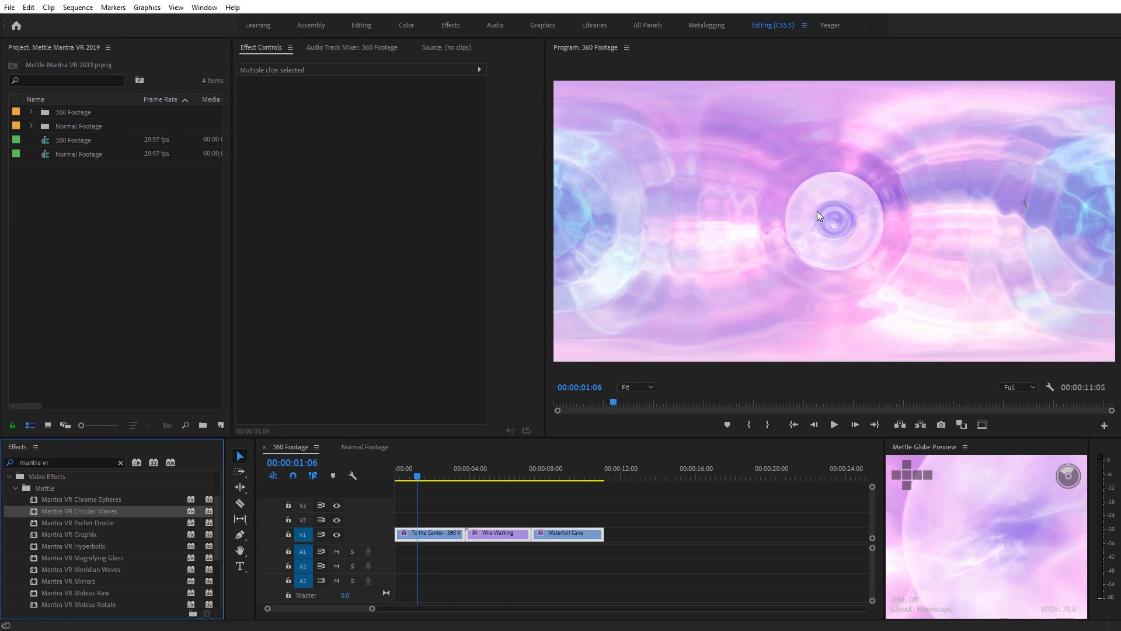
Compare the To the Center clip with Circular Waves disabled and enabled.
left_click(433, 533)
left_click(251, 216)
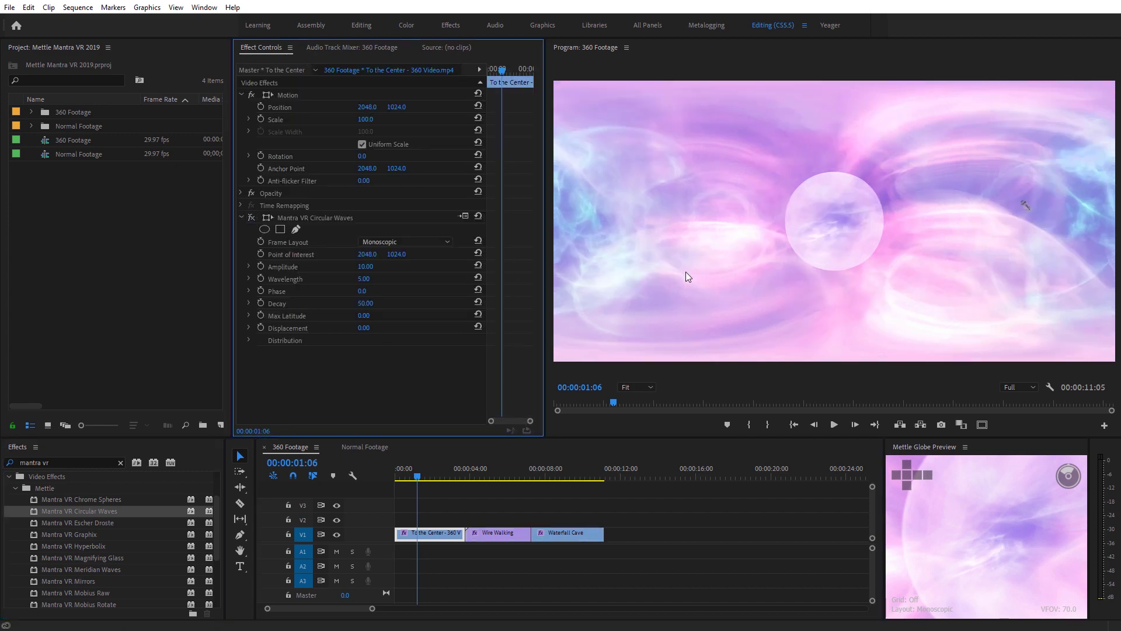
left_click(252, 217)
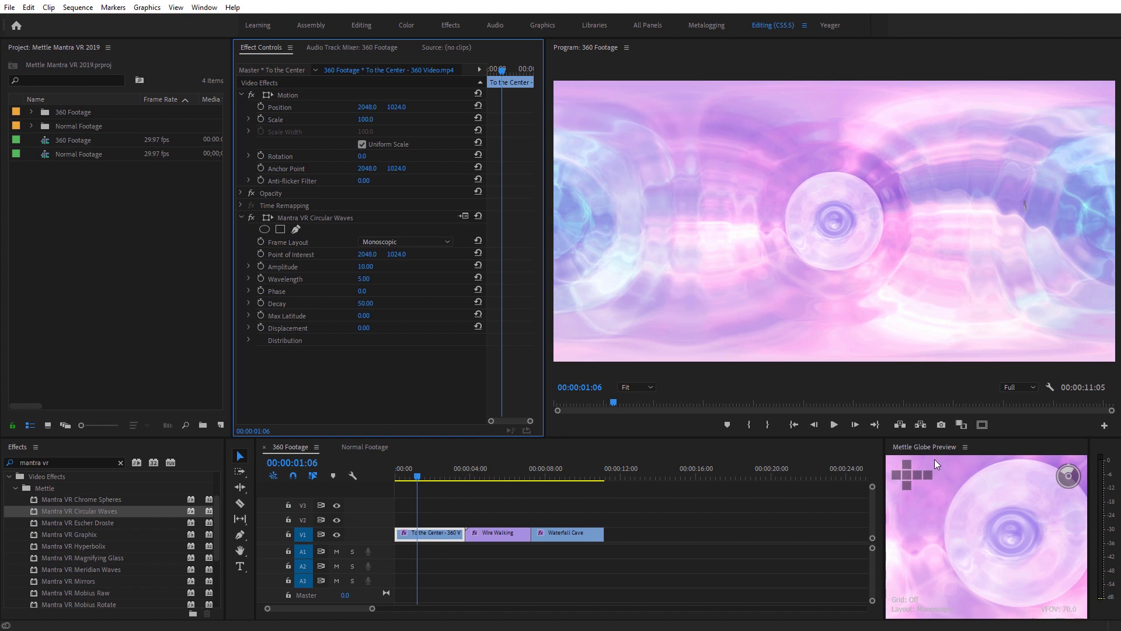
Look around the Circular Waves ripples in the maximized Mettle Globe Preview, and restore the workspace.
left_click(942, 481)
key("grave")
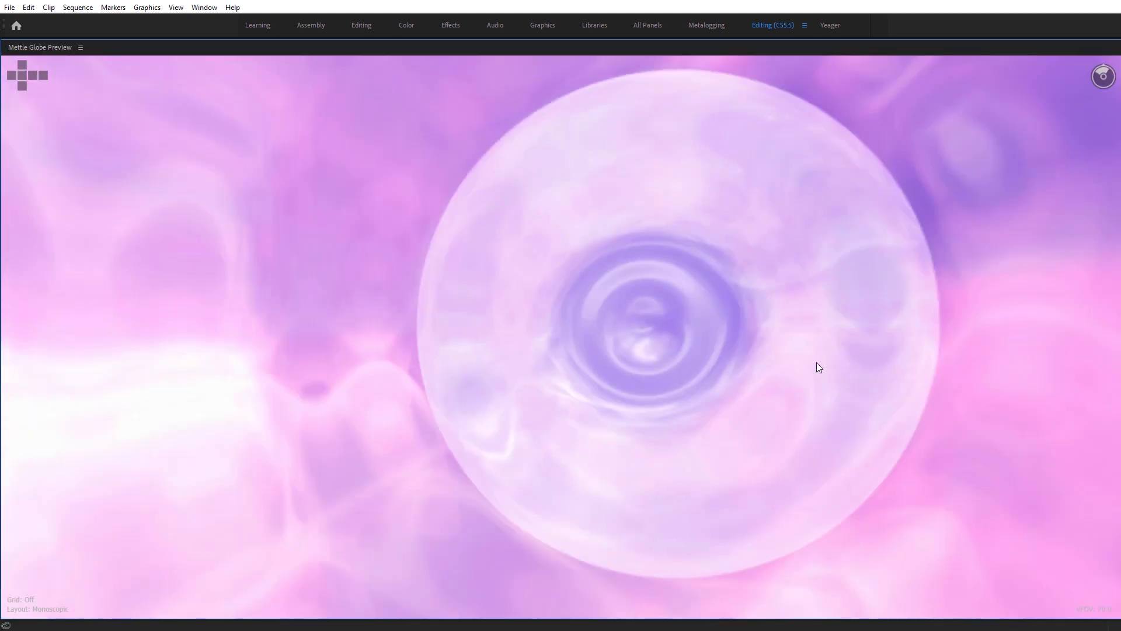
left_click_drag(813, 420, 866, 437)
key("grave")
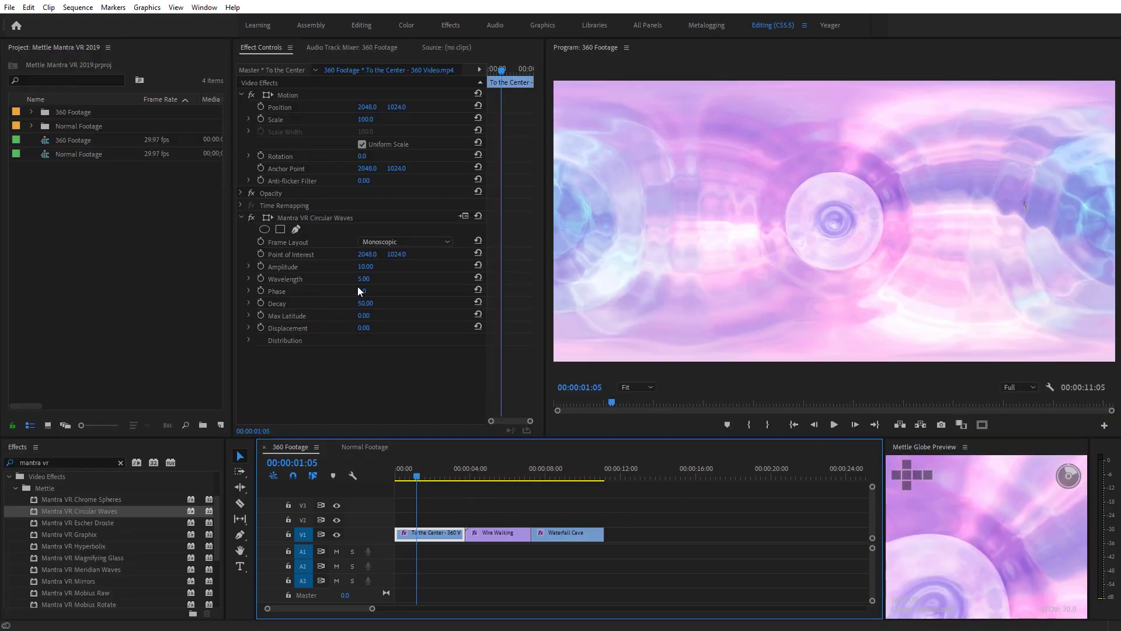
Set the Circular Waves Phase to 1x151.0° and Amplitude to 21 on the To the Center clip.
left_click_drag(359, 290, 657, 290)
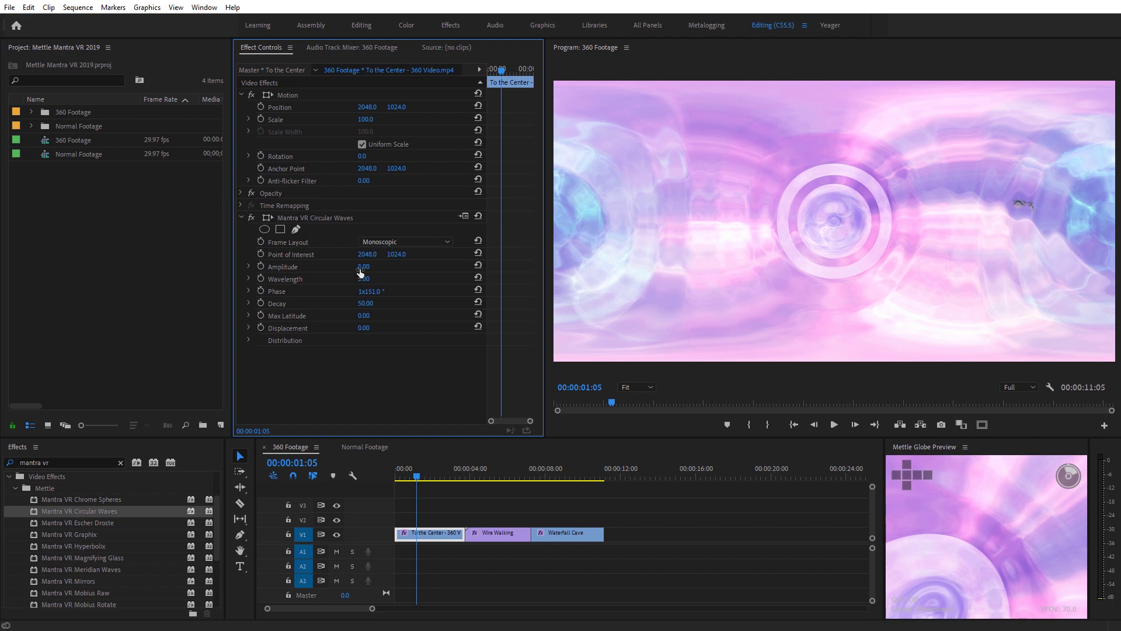
left_click_drag(359, 267, 273, 315)
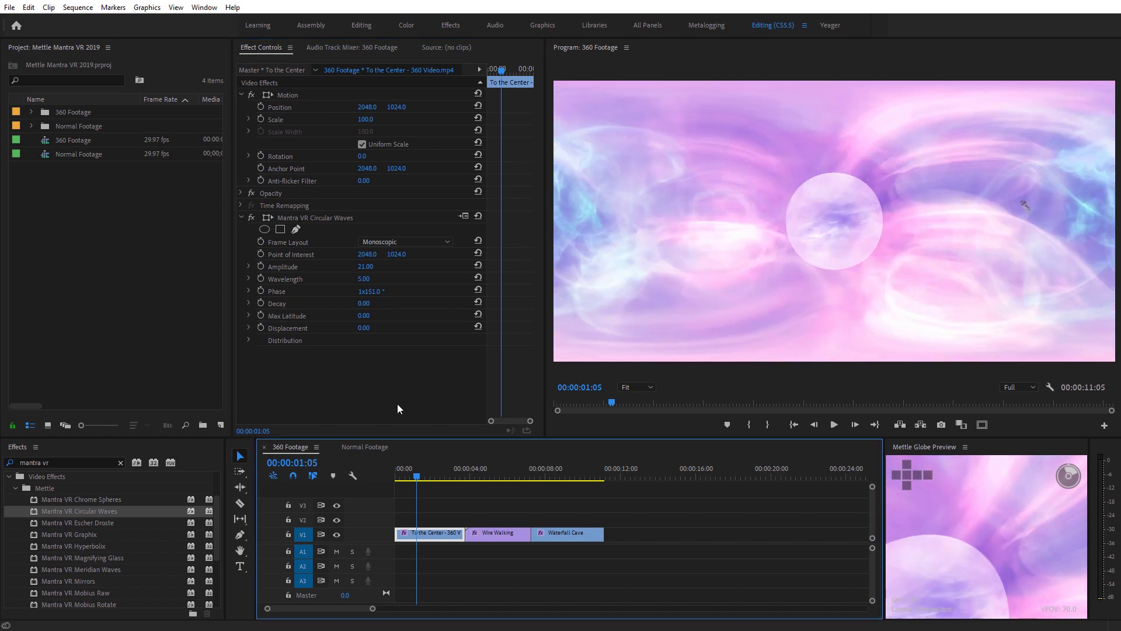
Switch to the Normal Footage sequence and apply Mantra VR Circular Waves to the selected clips at 00;00;01;18.
left_click(364, 447)
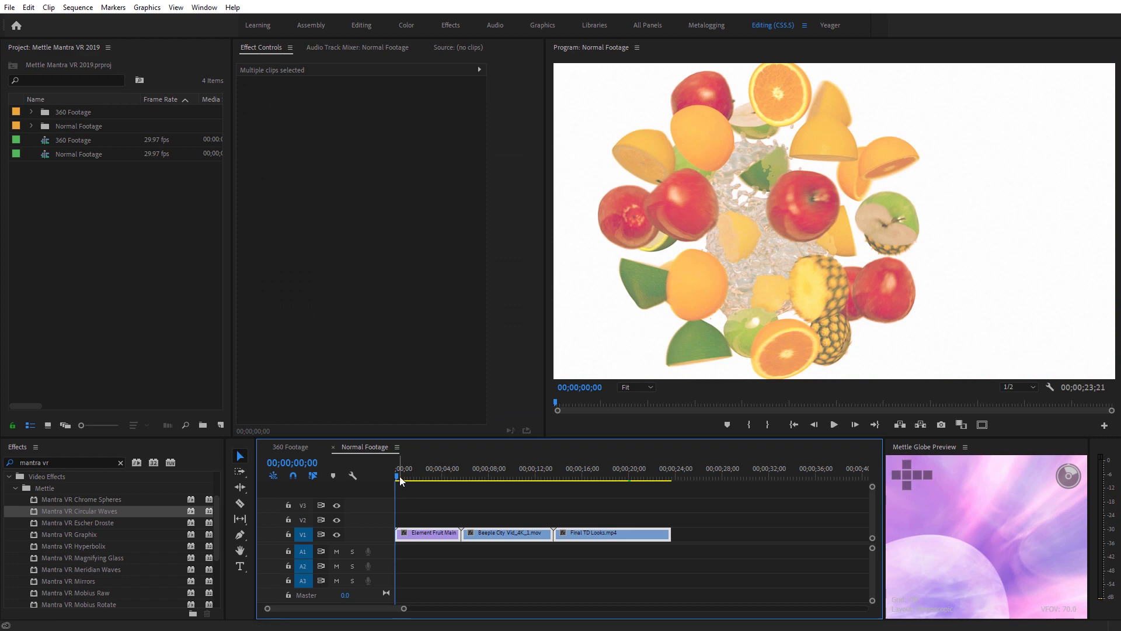
left_click(404, 475)
left_click_drag(406, 477, 414, 475)
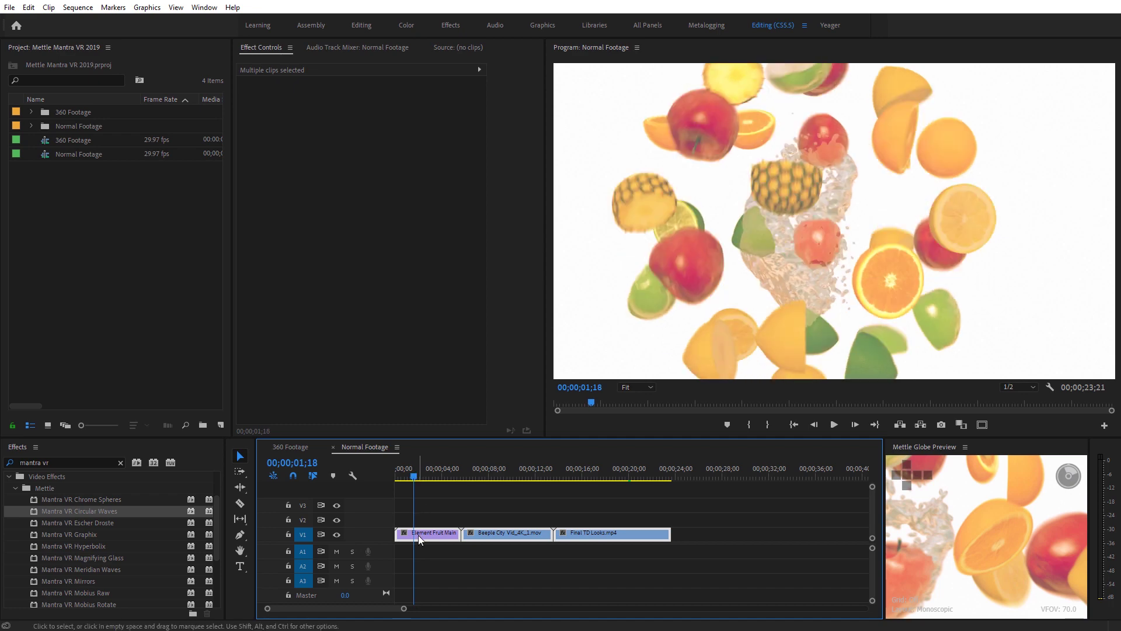
left_click_drag(86, 515, 417, 535)
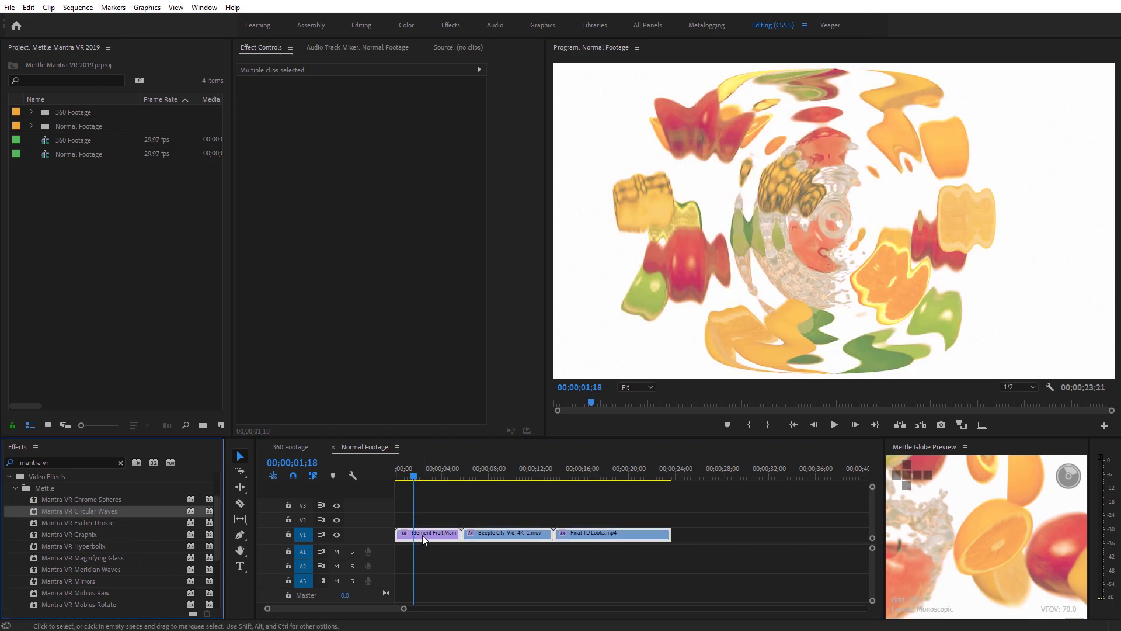
left_click(417, 535)
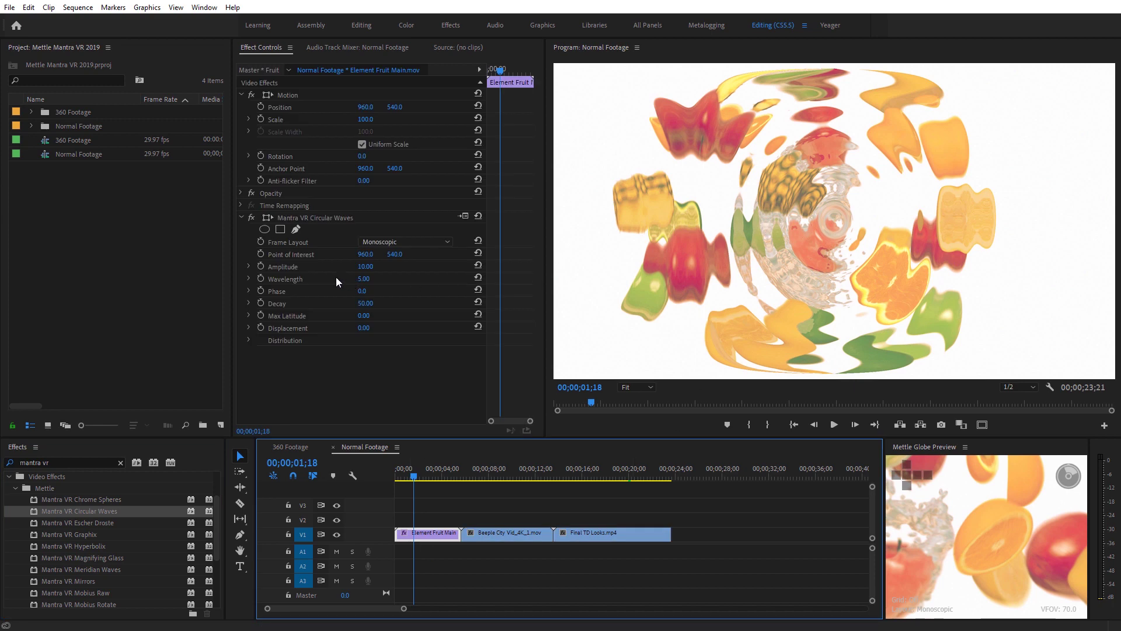
Adjust the Circular Waves Amplitude on the Element Fruit Main clip.
left_click(364, 266)
type("20")
key("Return")
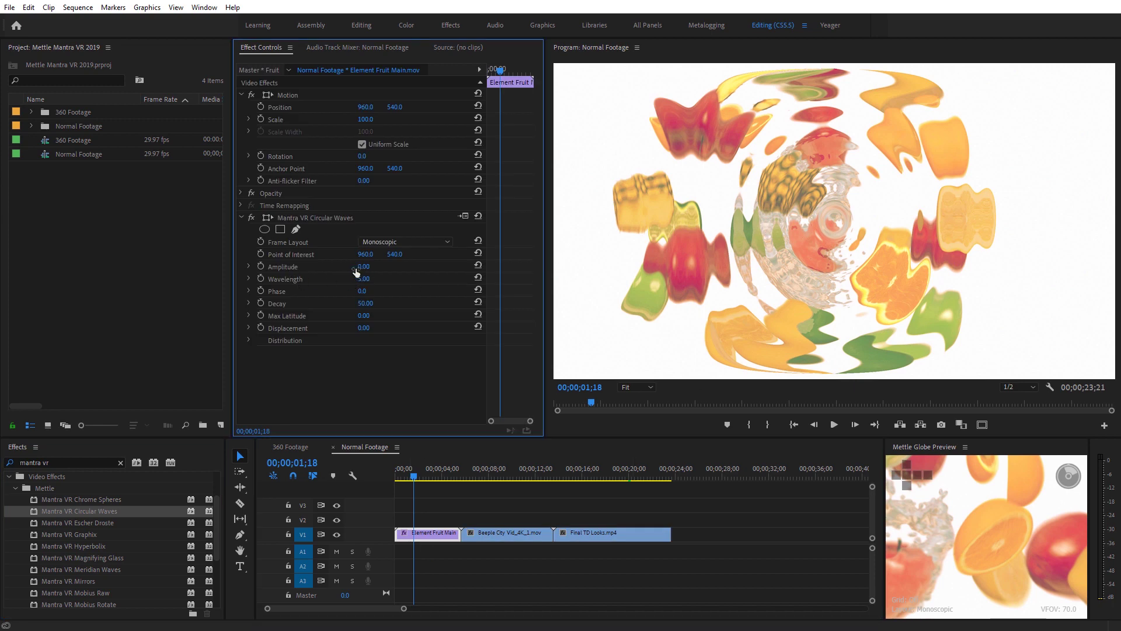
left_click_drag(364, 272, 546, 292)
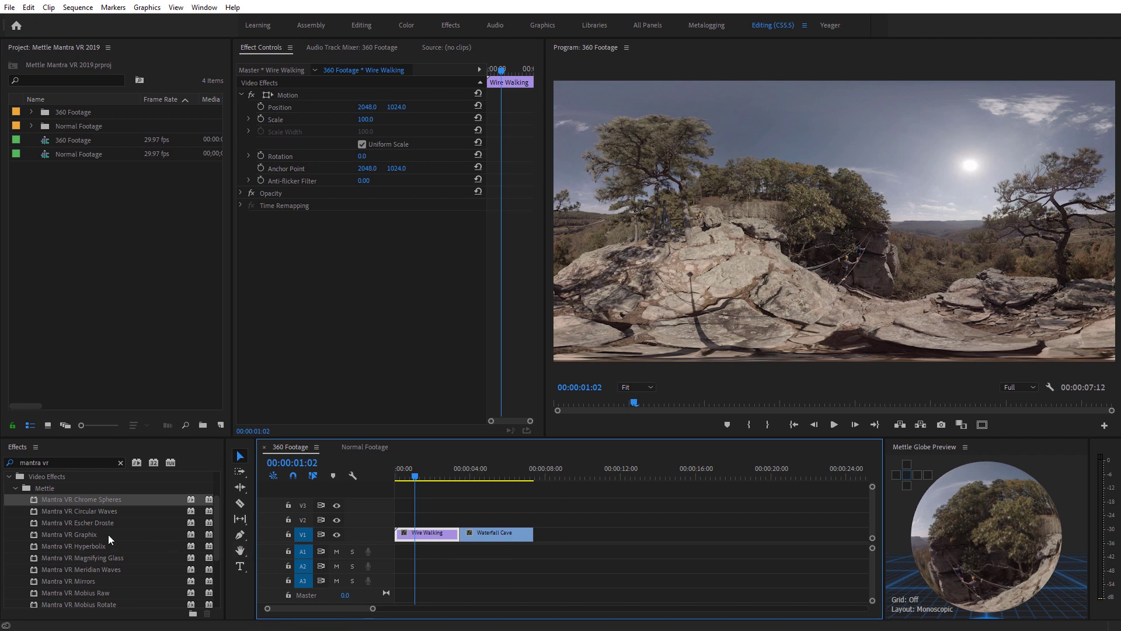
Apply Mantra VR Chrome Spheres to the Wire Walking clip at 00:00:01:02 with a Scale of 61°, and expand its Distribution settings.
left_click_drag(79, 499, 425, 534)
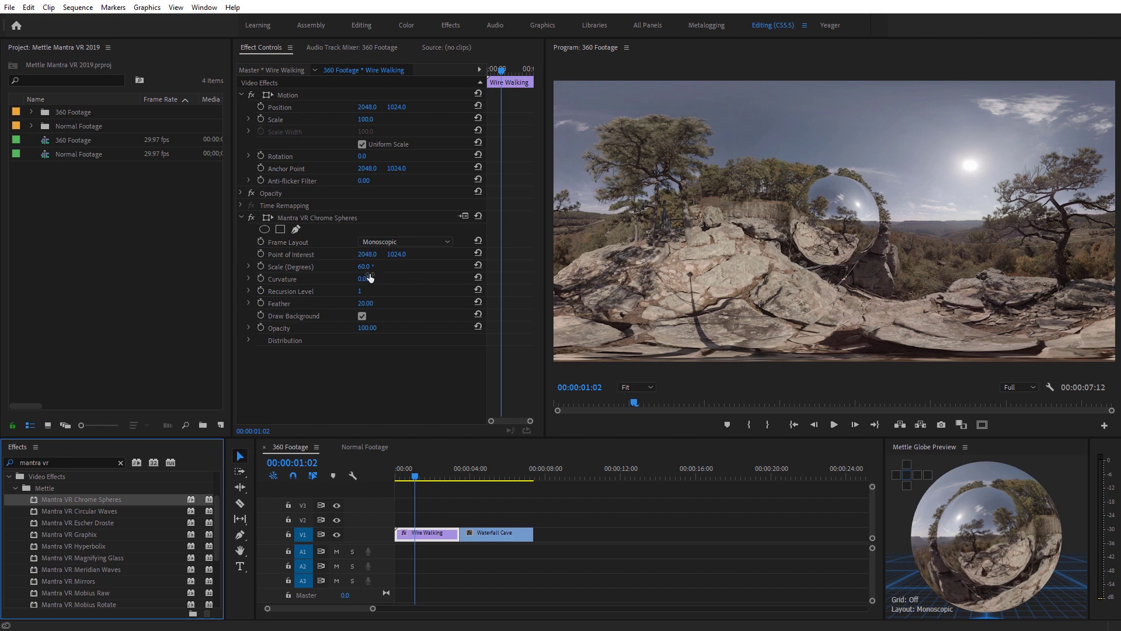
left_click_drag(365, 269, 345, 335)
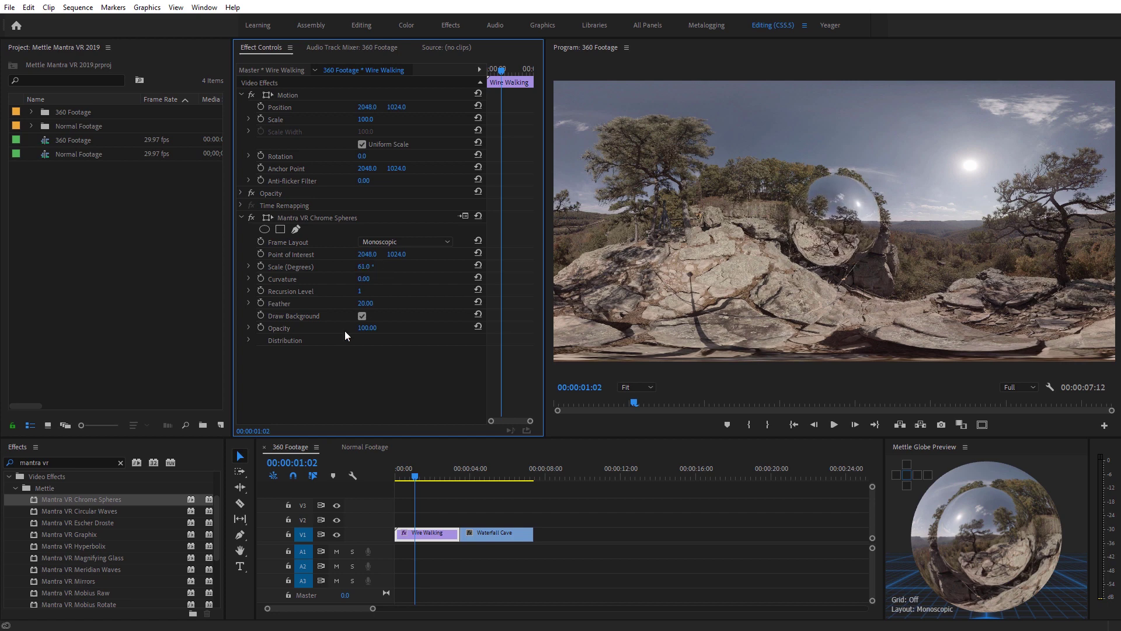
left_click(249, 340)
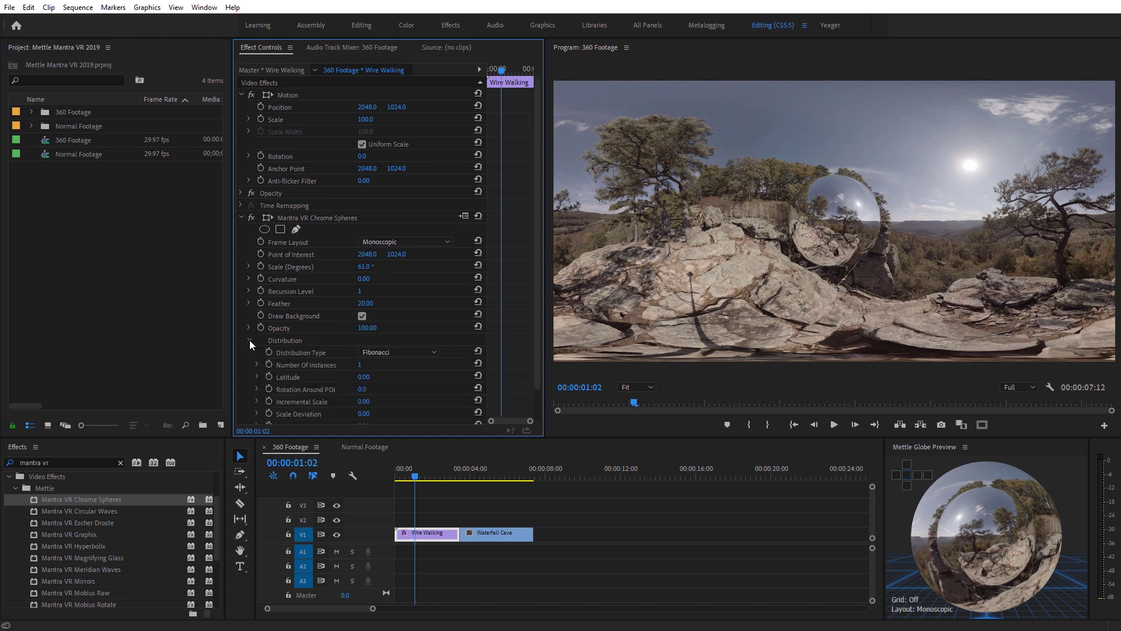
Set the Chrome Spheres Number of Instances to 12 and Scale to 44° on the Wire Walking clip.
left_click(359, 367)
key("Return")
left_click_drag(370, 368, 381, 369)
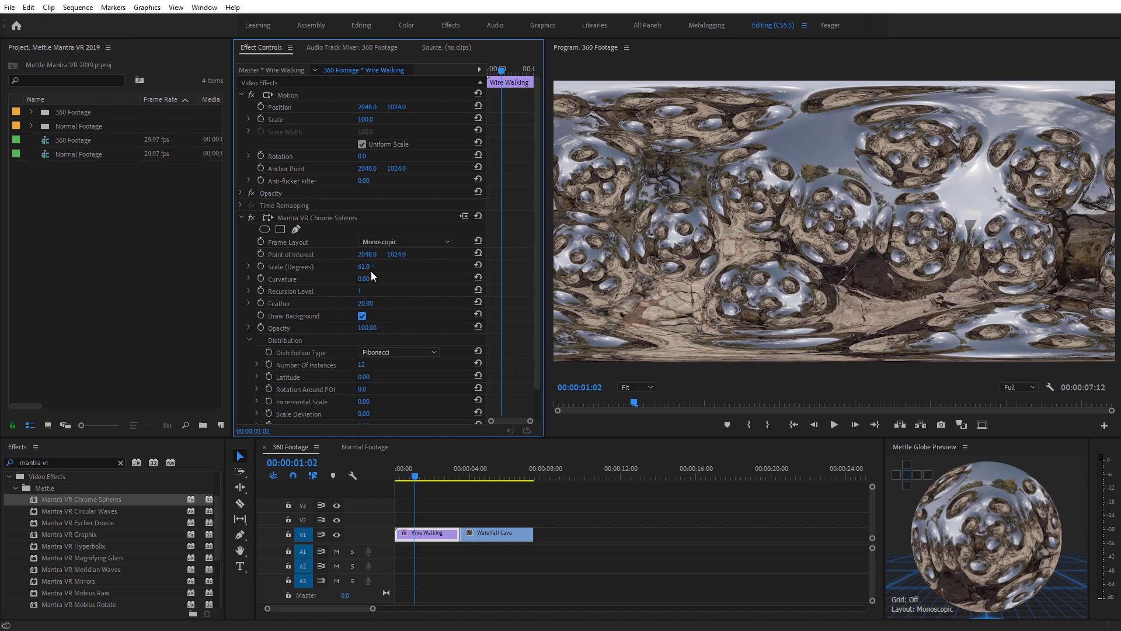
left_click_drag(363, 271, 355, 272)
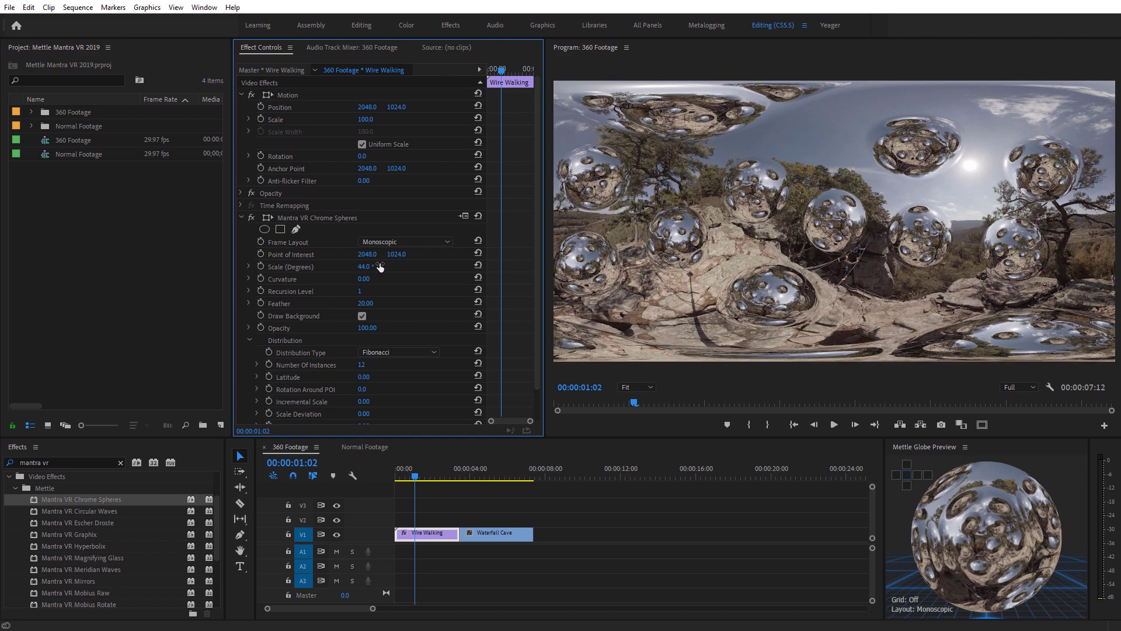
Examine the distributed chrome spheres in an enlarged Mettle Globe Preview, zooming in and looking around, and restore the workspace.
left_click(1013, 457)
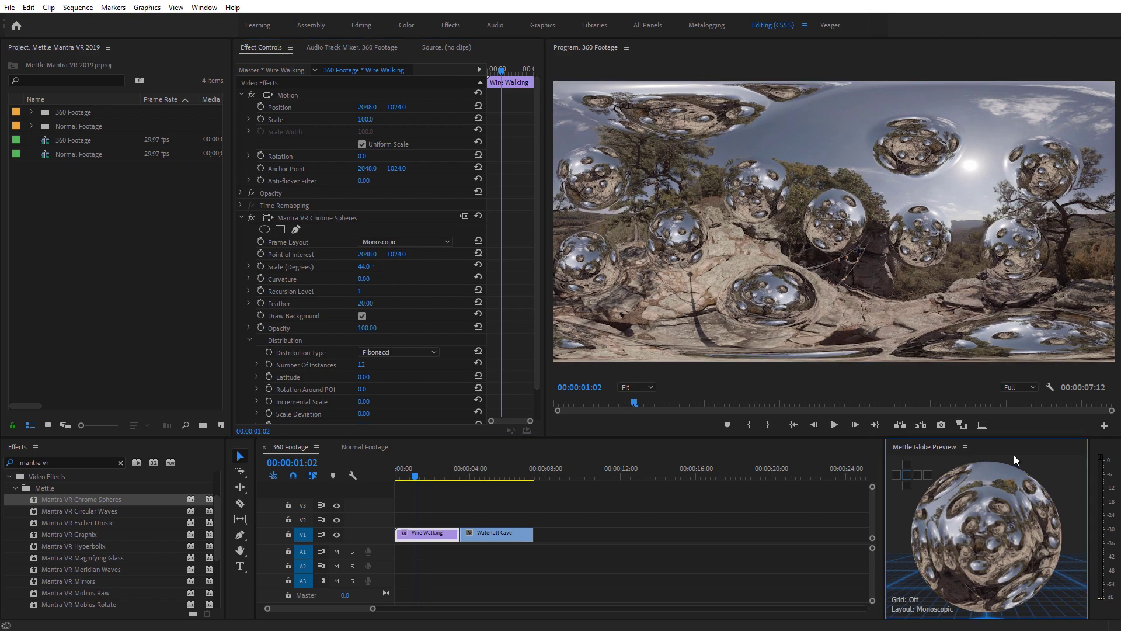
key("grave")
scroll(625, 291, "up", 5)
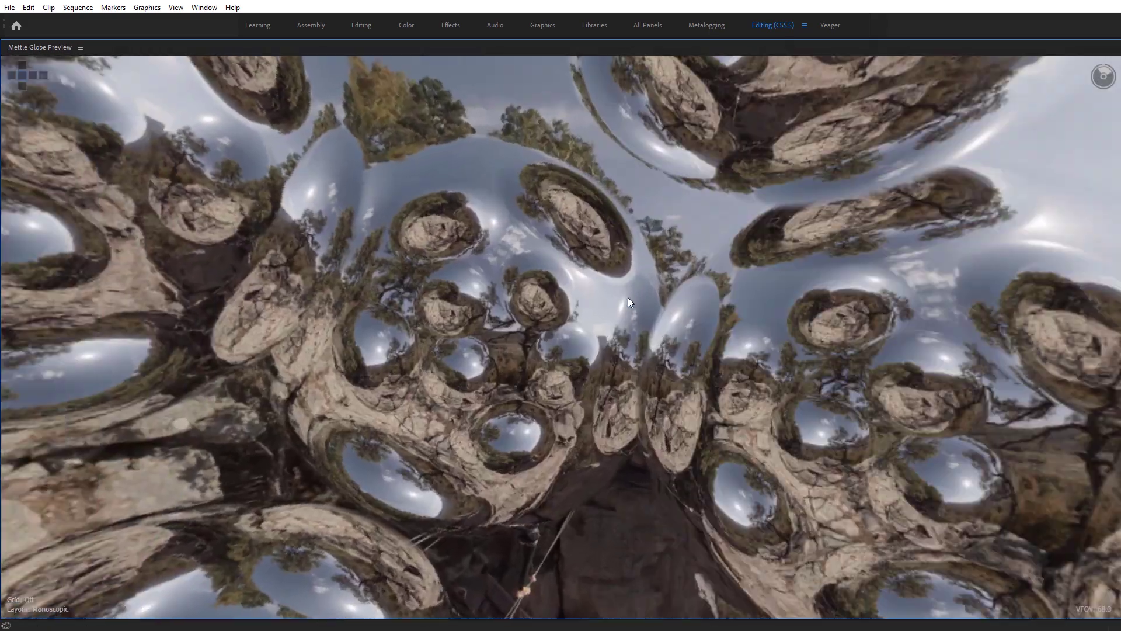
left_click_drag(628, 296, 460, 332)
key("grave")
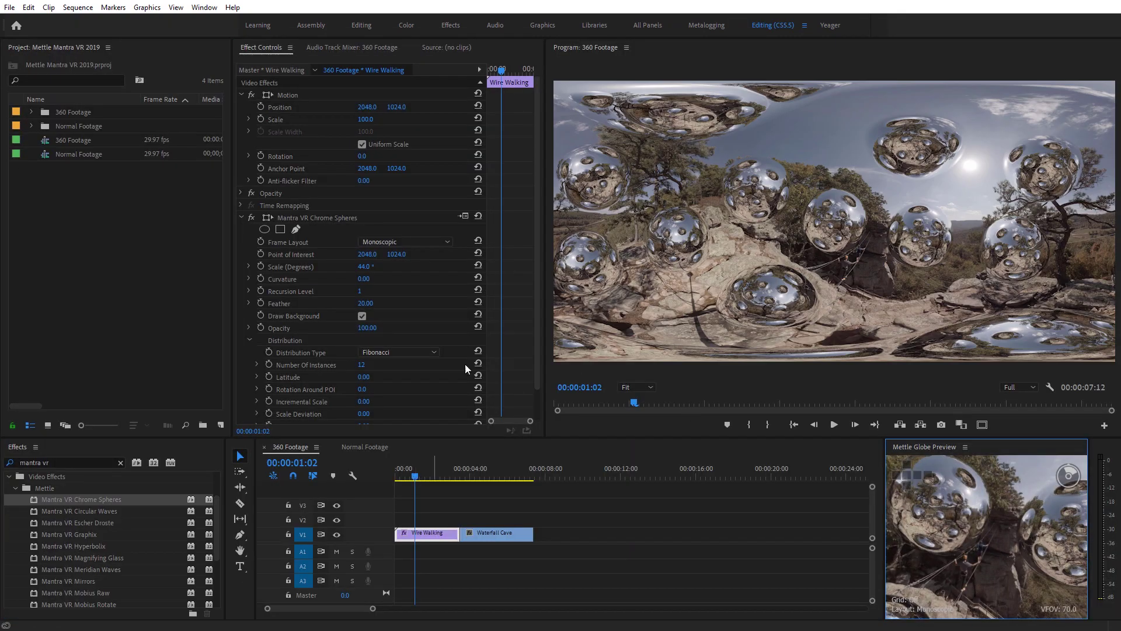
Set the Chrome Spheres Point of Interest to 3141, 954 and bring the remaining Distribution settings into view.
left_click_drag(368, 255, 195, 249)
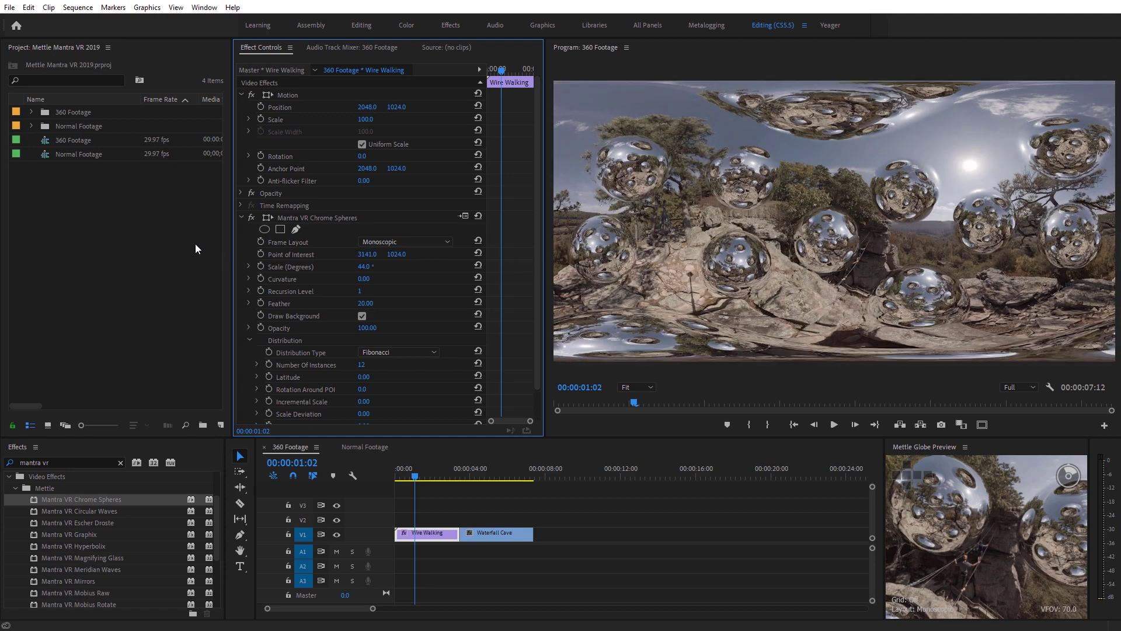
left_click_drag(398, 259, 278, 254)
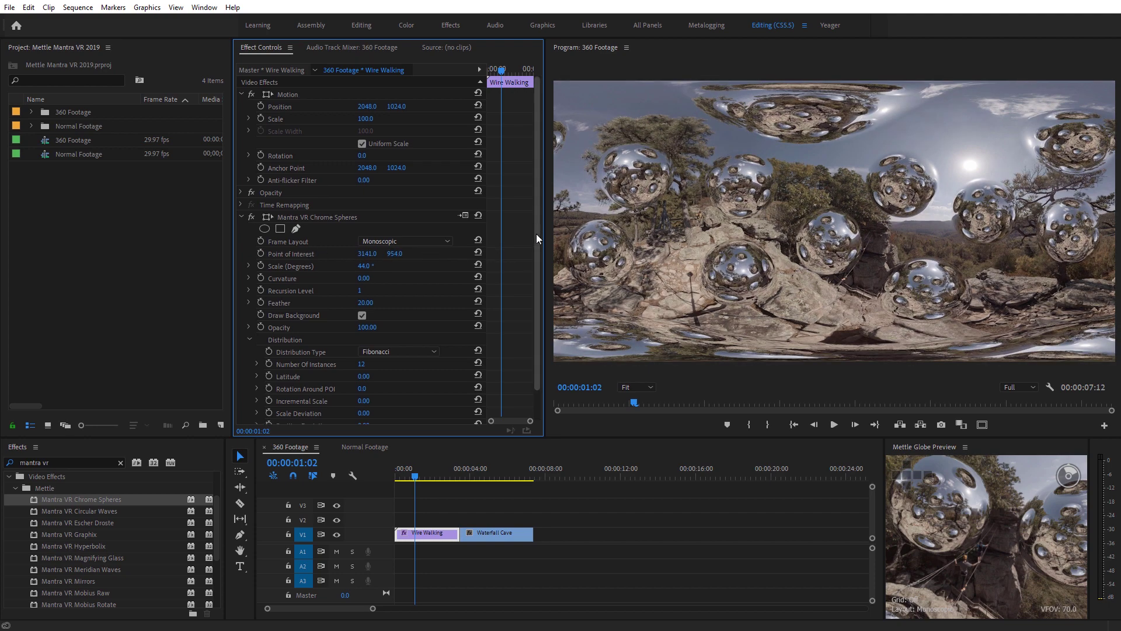
left_click_drag(536, 234, 536, 262)
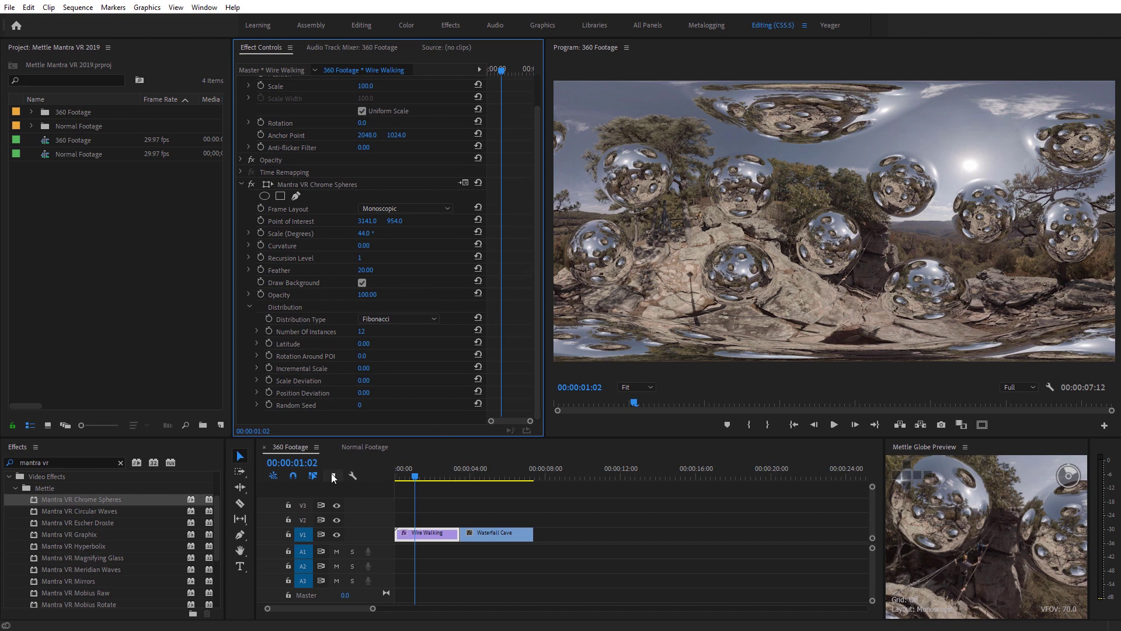
In the Normal Footage sequence, apply Mantra VR Chrome Spheres to the Beeple City clip at 00;00;01;03 with Rectilinear (Flat) frame layout.
left_click(355, 447)
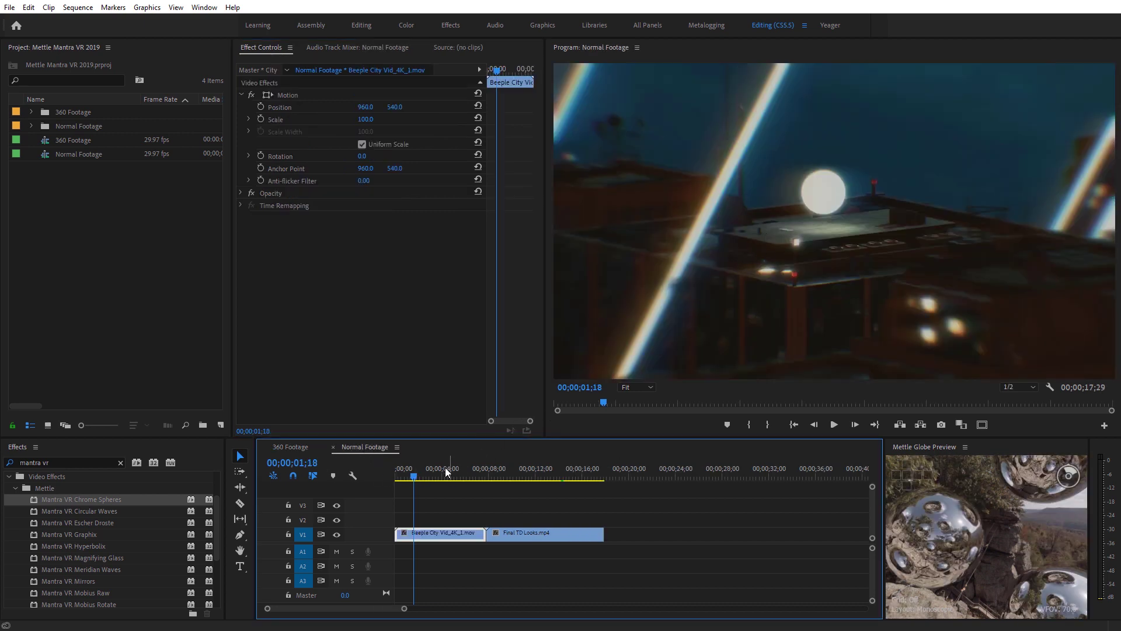
mouse_move(415, 476)
left_mouse_down()
mouse_move(394, 481)
mouse_move(408, 480)
left_mouse_up()
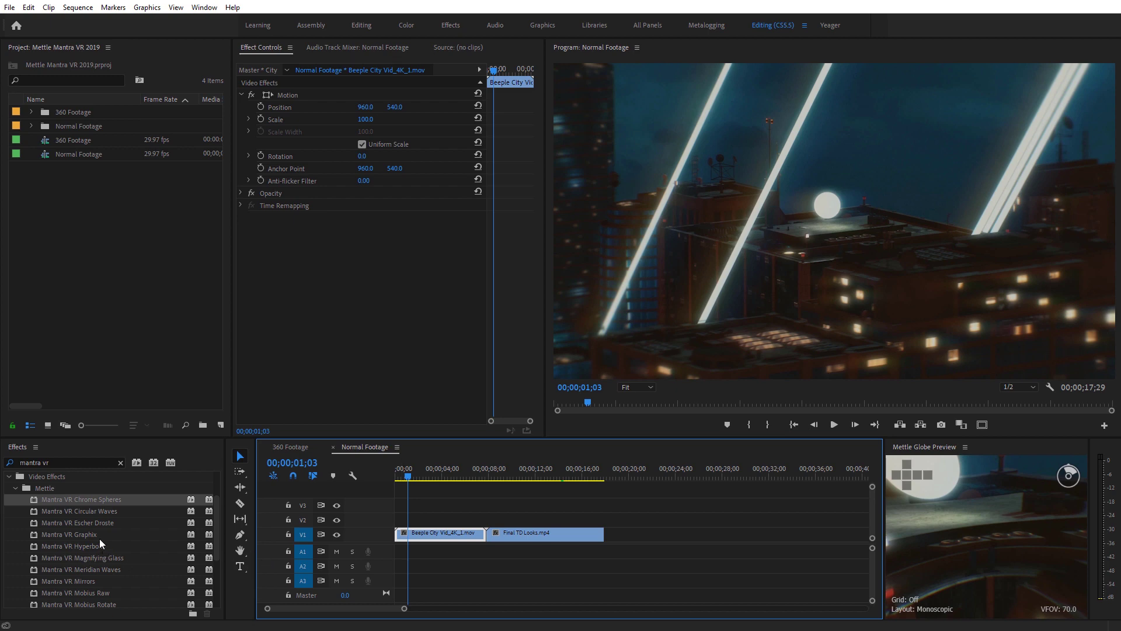
left_click_drag(72, 501, 412, 535)
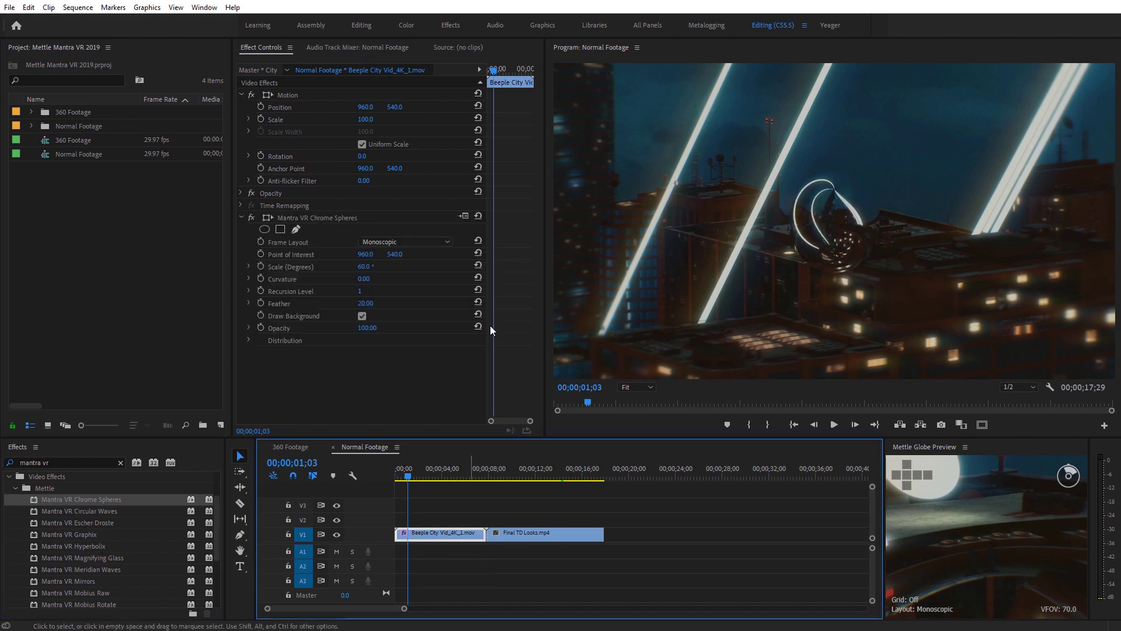
left_click(442, 243)
left_click(423, 289)
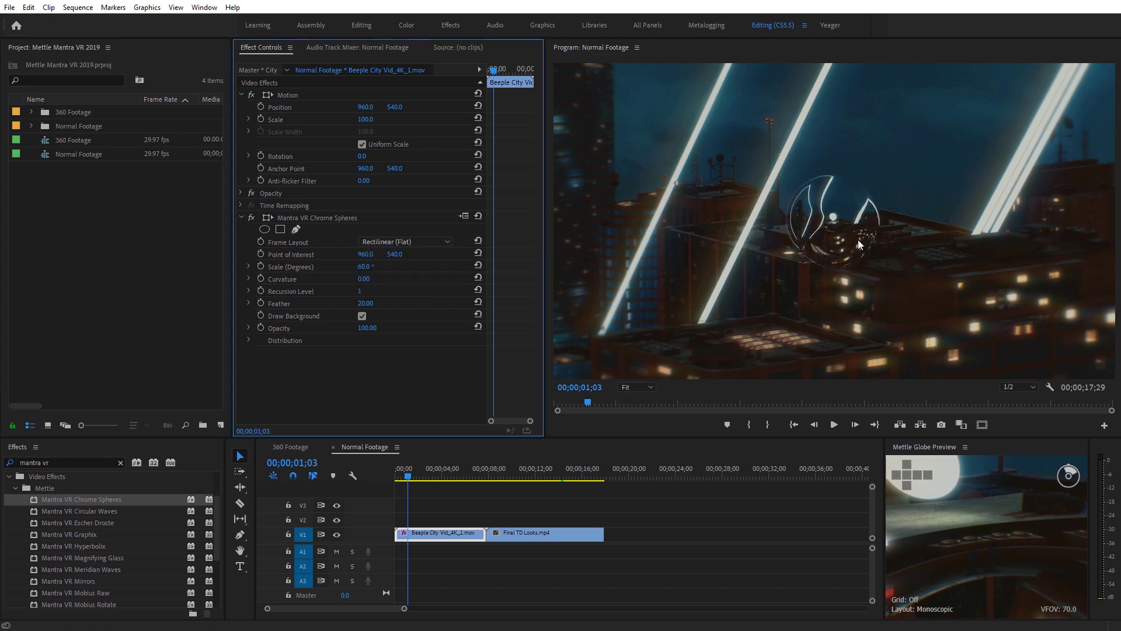
Set the Number of Instances to 6 in the Beeple City clip's sphere distribution and reduce the Scale to 41°.
left_click(248, 340)
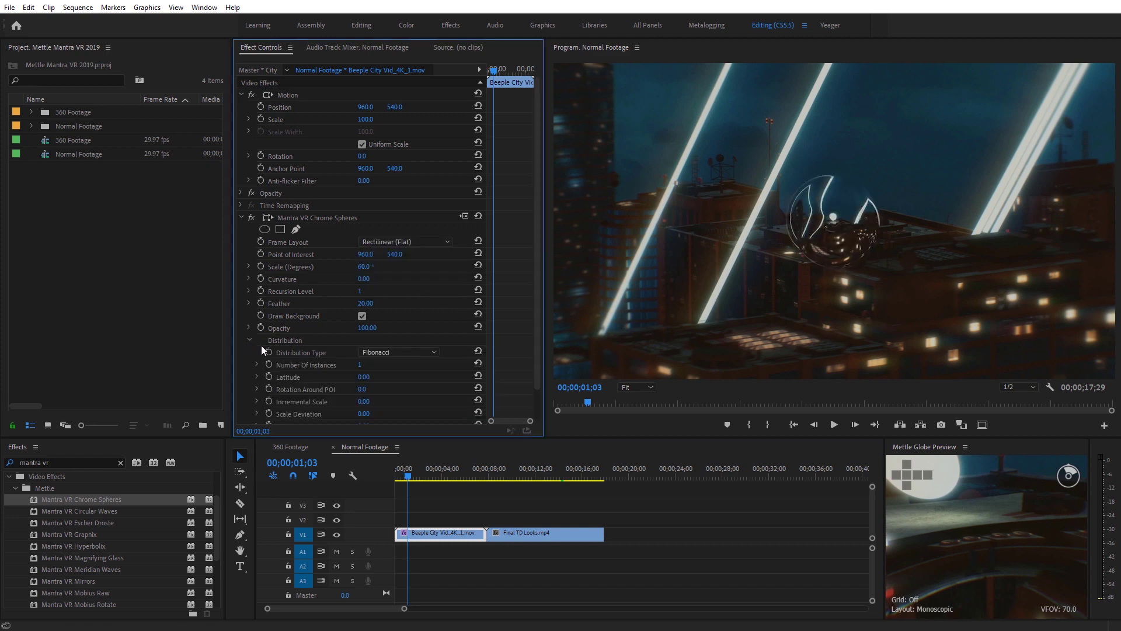
mouse_move(364, 371)
left_mouse_down()
mouse_move(391, 371)
mouse_move(362, 372)
left_mouse_up()
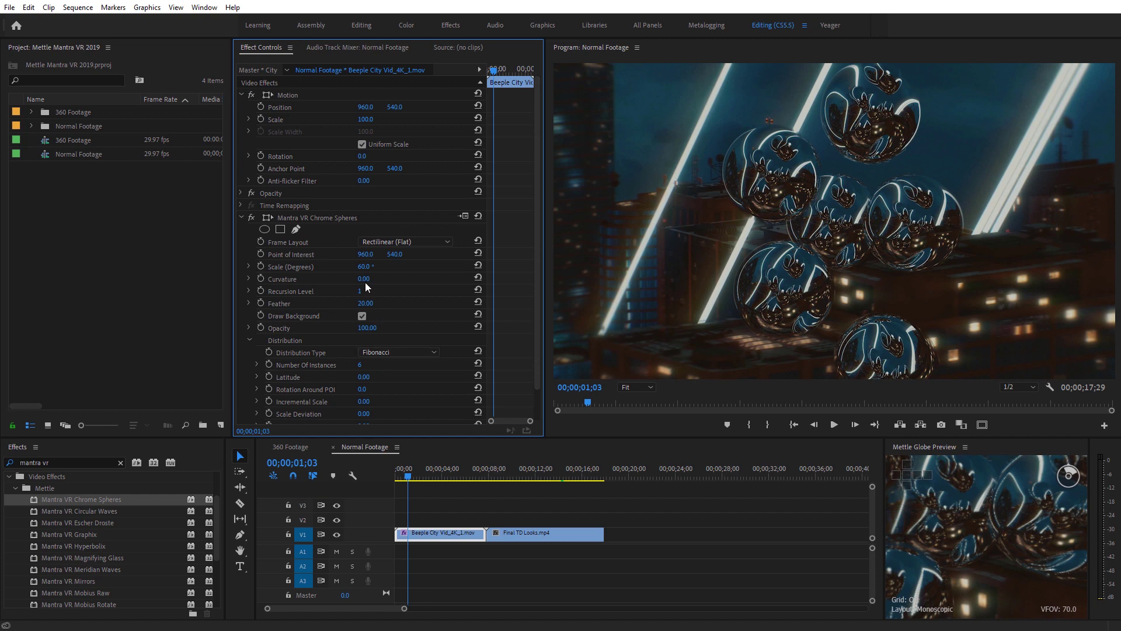
left_click_drag(369, 272, 358, 272)
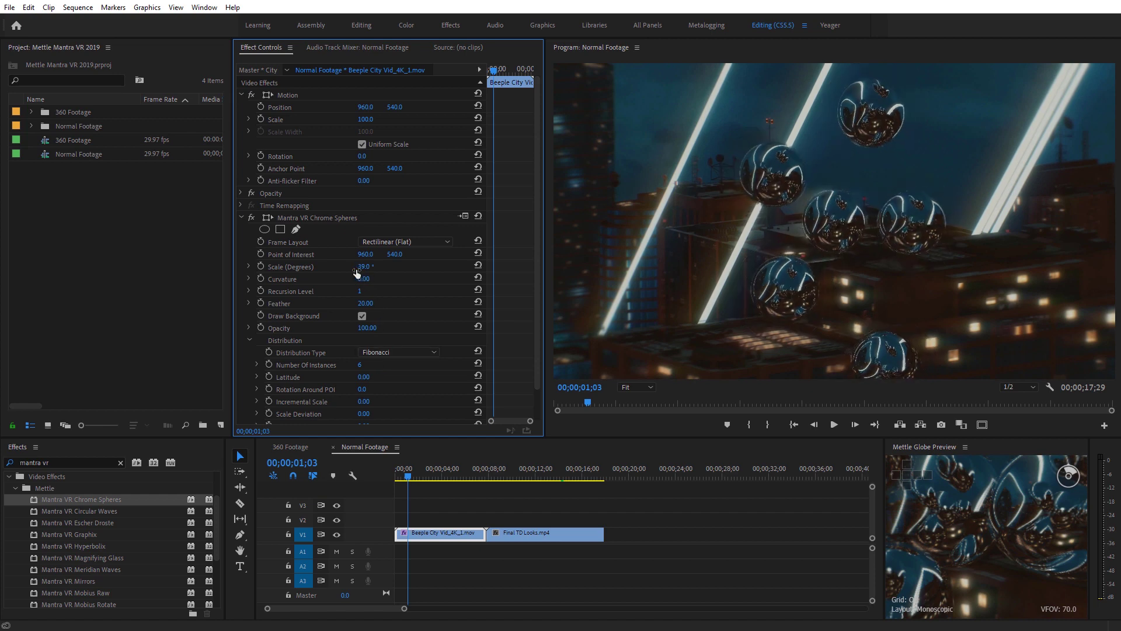
Set the spheres' Scale Deviation to 74 and Scale to 14°, and scrub through the Beeple City clip to check the animation.
left_click_drag(537, 345, 534, 377)
mouse_move(364, 380)
left_mouse_down()
mouse_move(396, 387)
mouse_move(309, 387)
mouse_move(342, 383)
left_mouse_up()
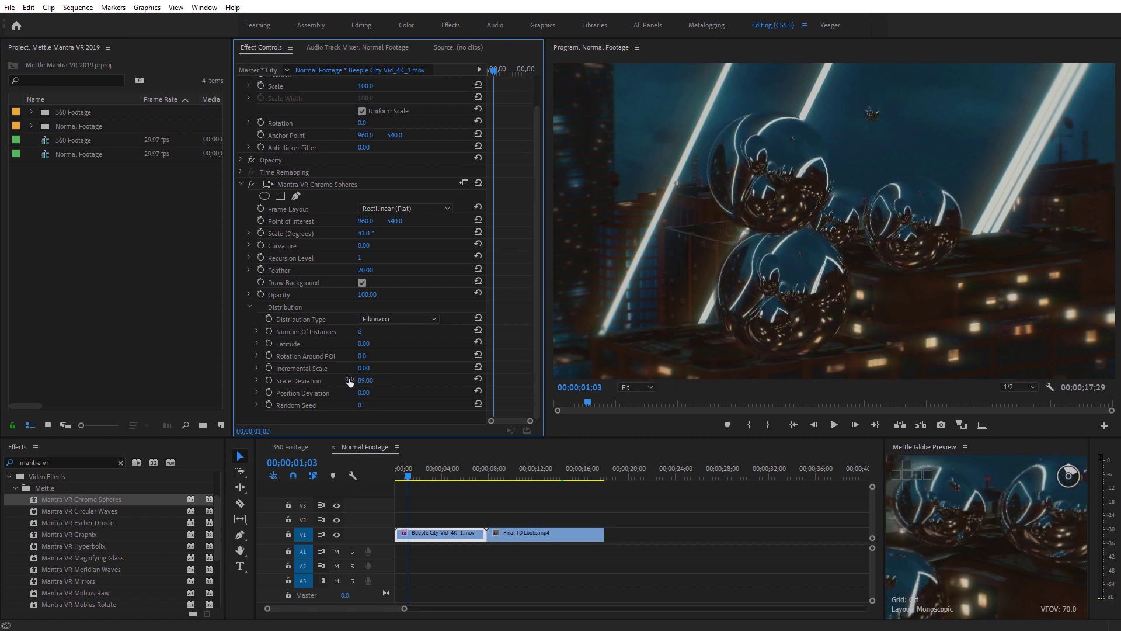
left_click_drag(361, 233, 353, 236)
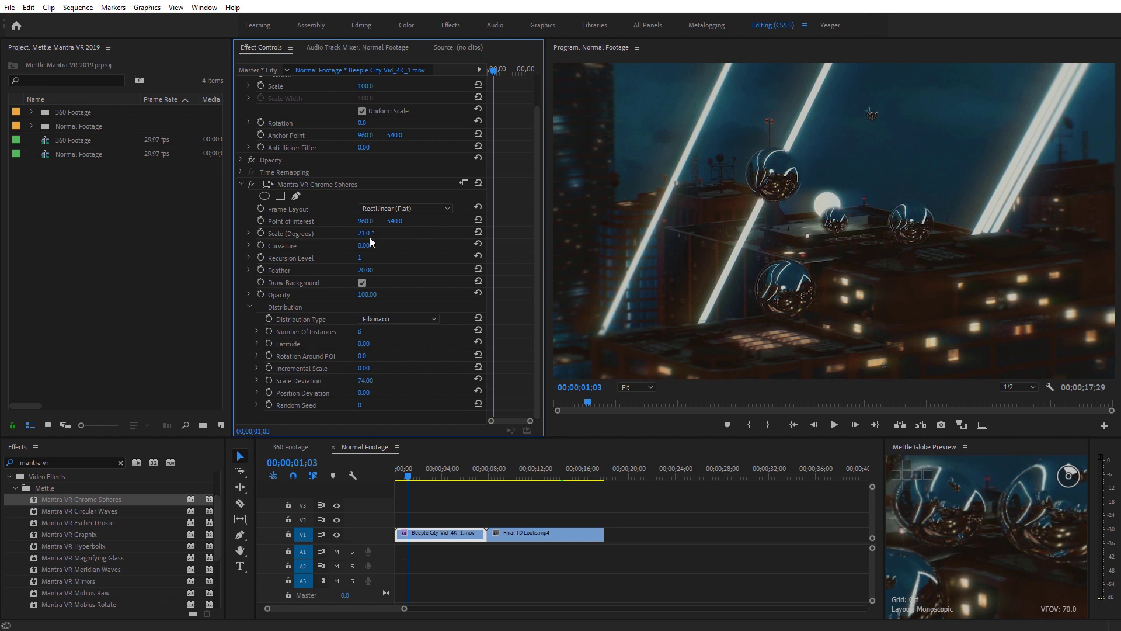
left_click_drag(361, 236, 356, 238)
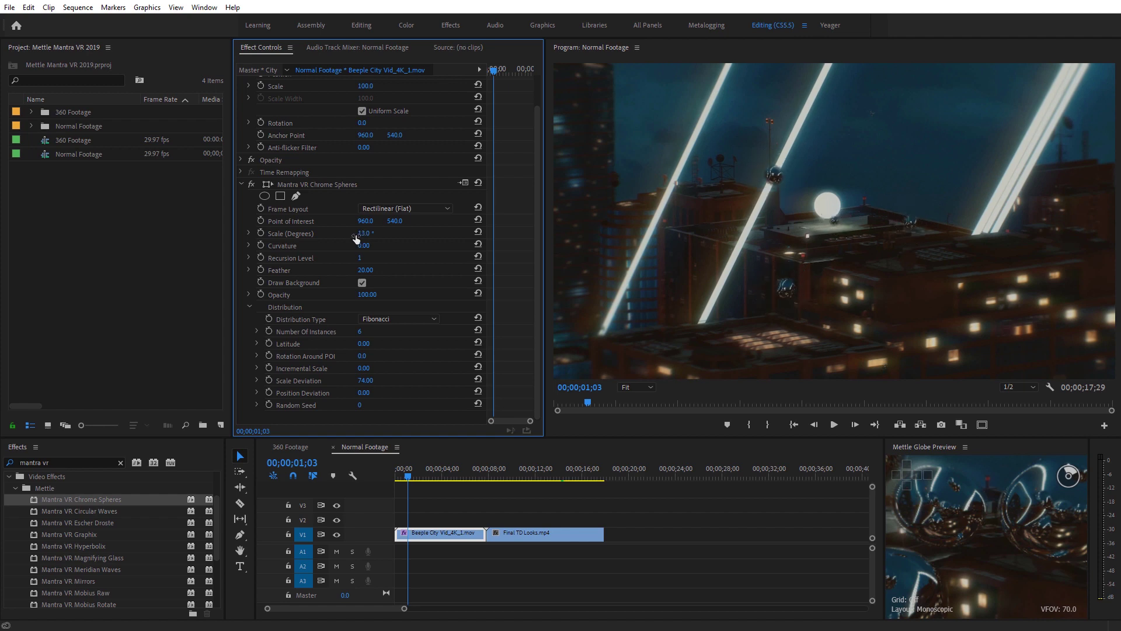
left_click(418, 476)
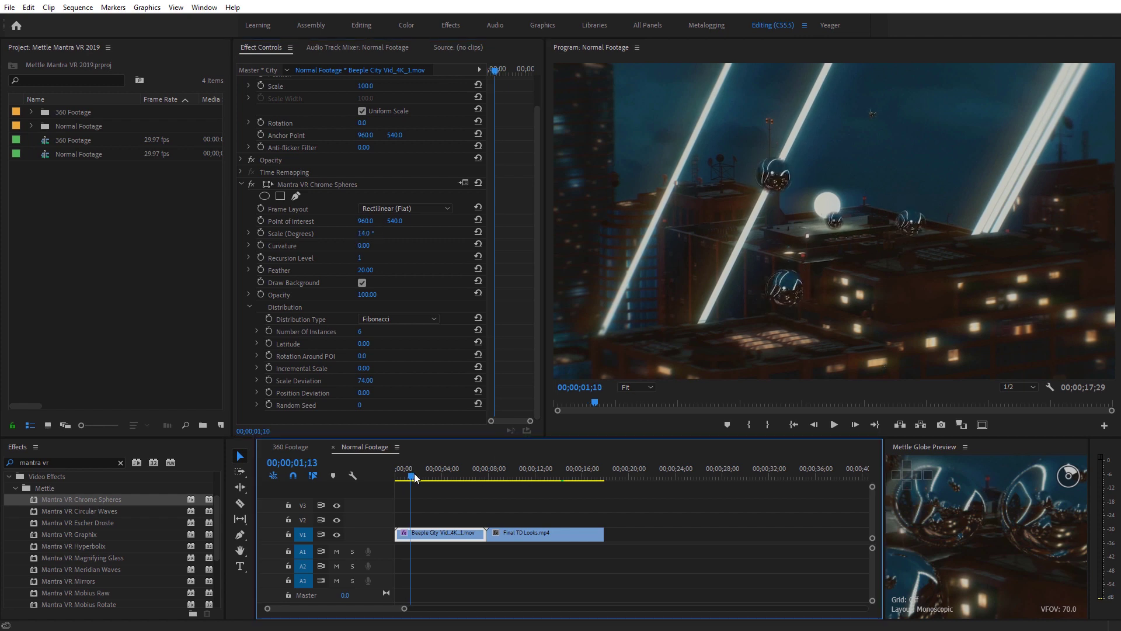
left_click_drag(419, 473, 430, 471)
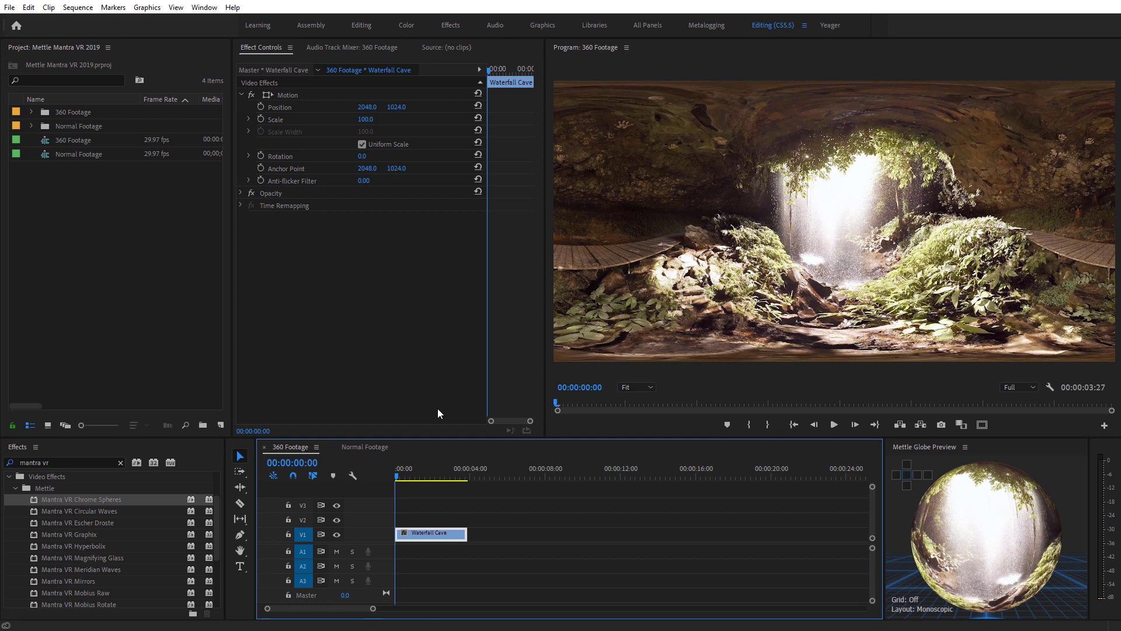
Split the Waterfall Cave clip in the 360 Footage sequence at 00:00:01:21.
left_click_drag(394, 474, 416, 478)
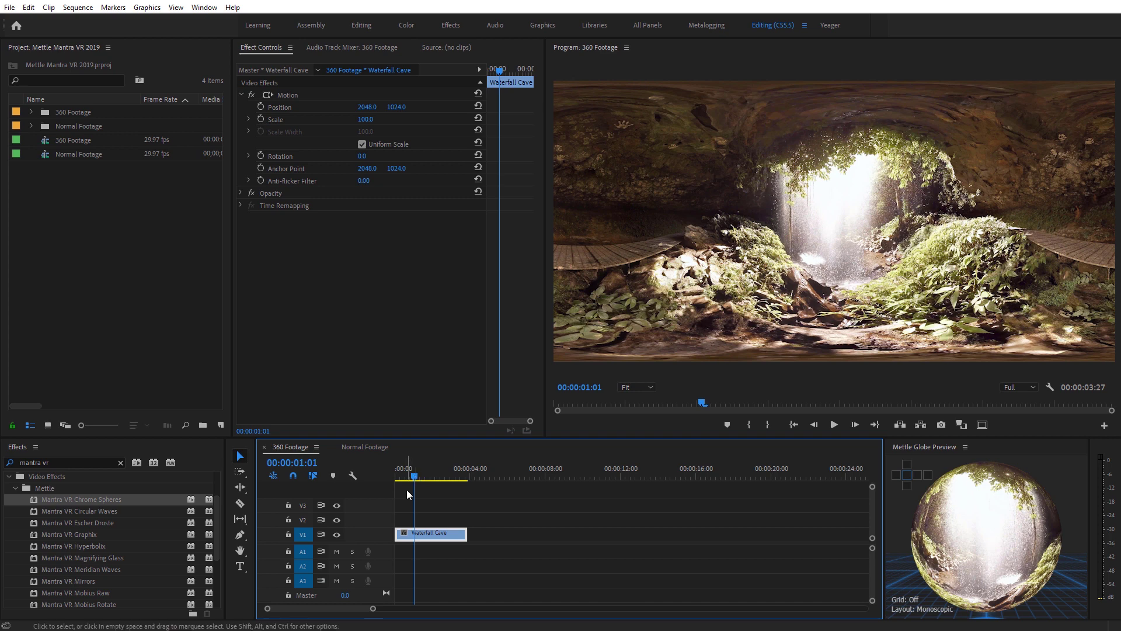
left_click_drag(415, 478, 427, 480)
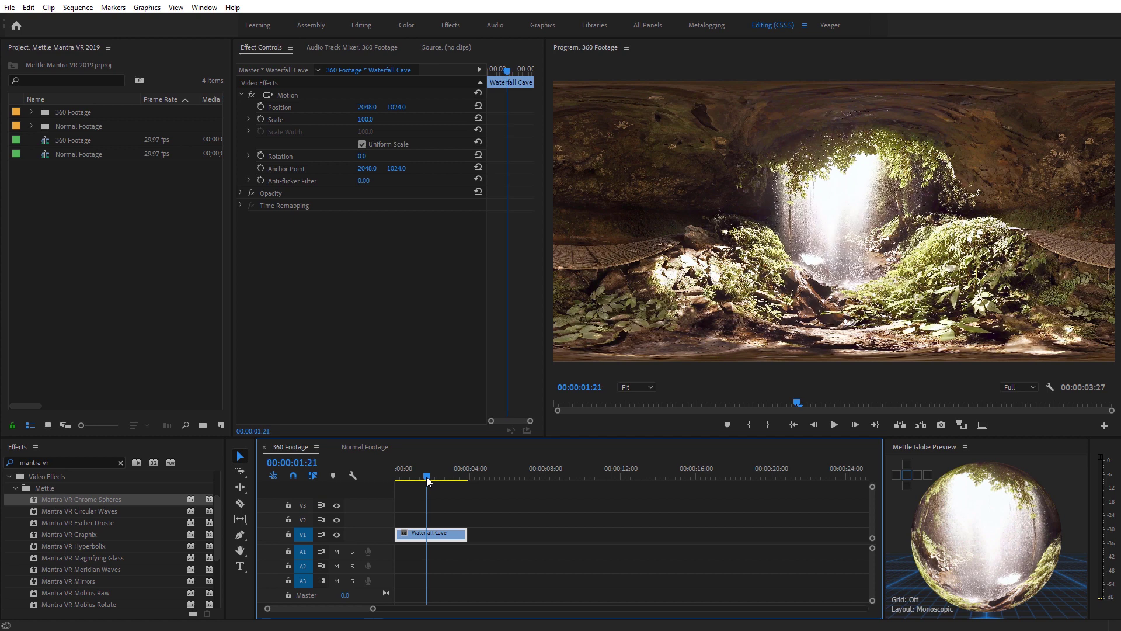
left_click(436, 525)
left_click(428, 534)
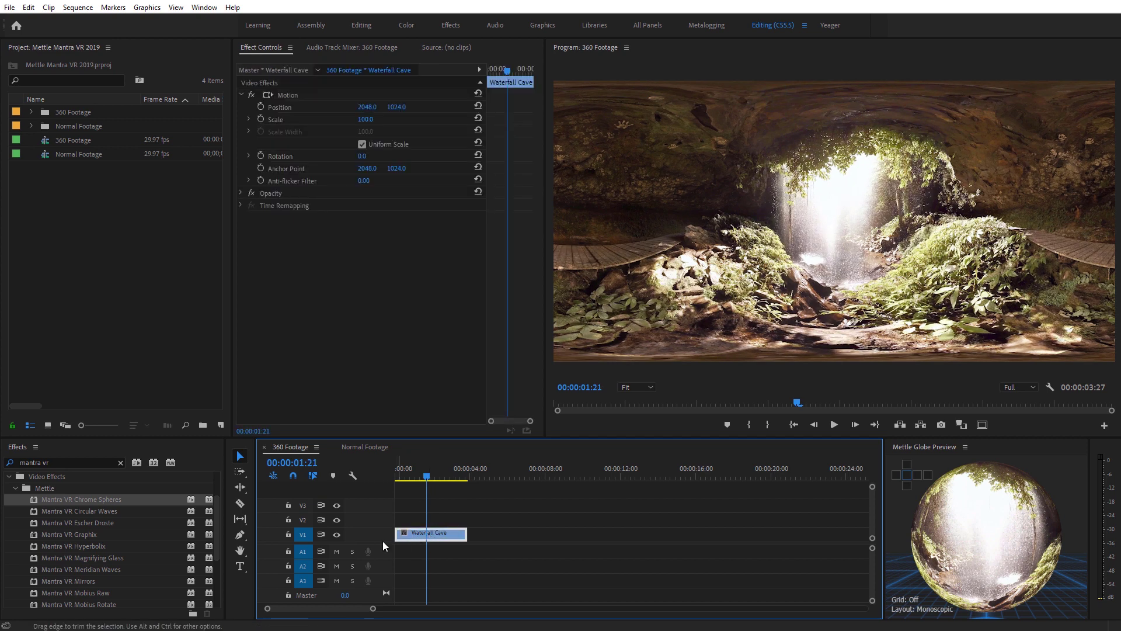
left_click(239, 502)
left_click(435, 535)
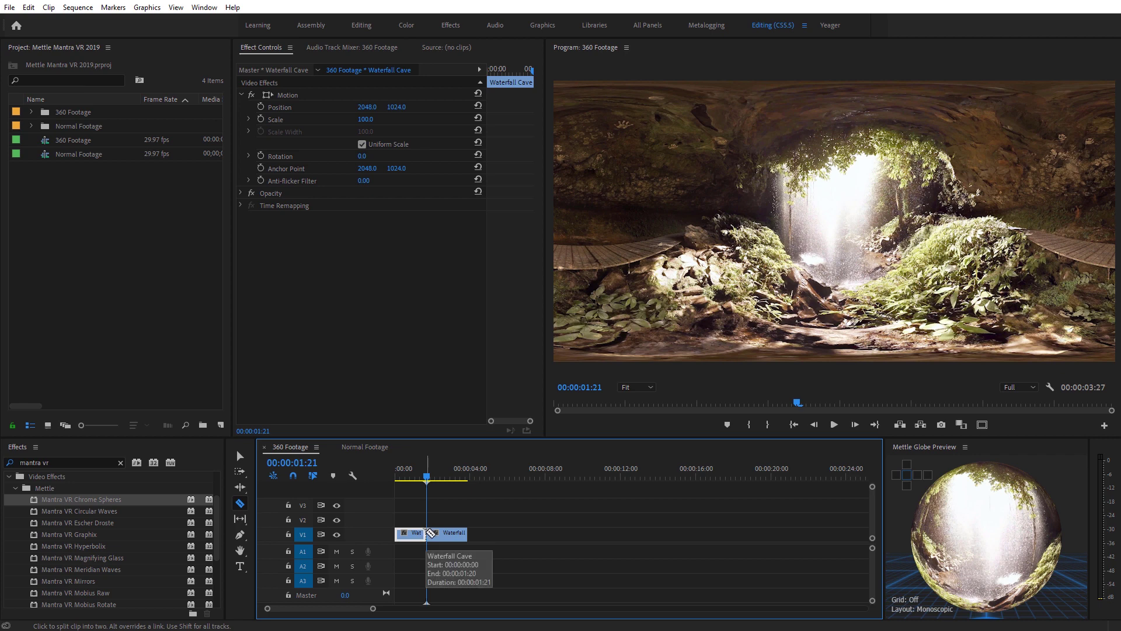
left_click(239, 455)
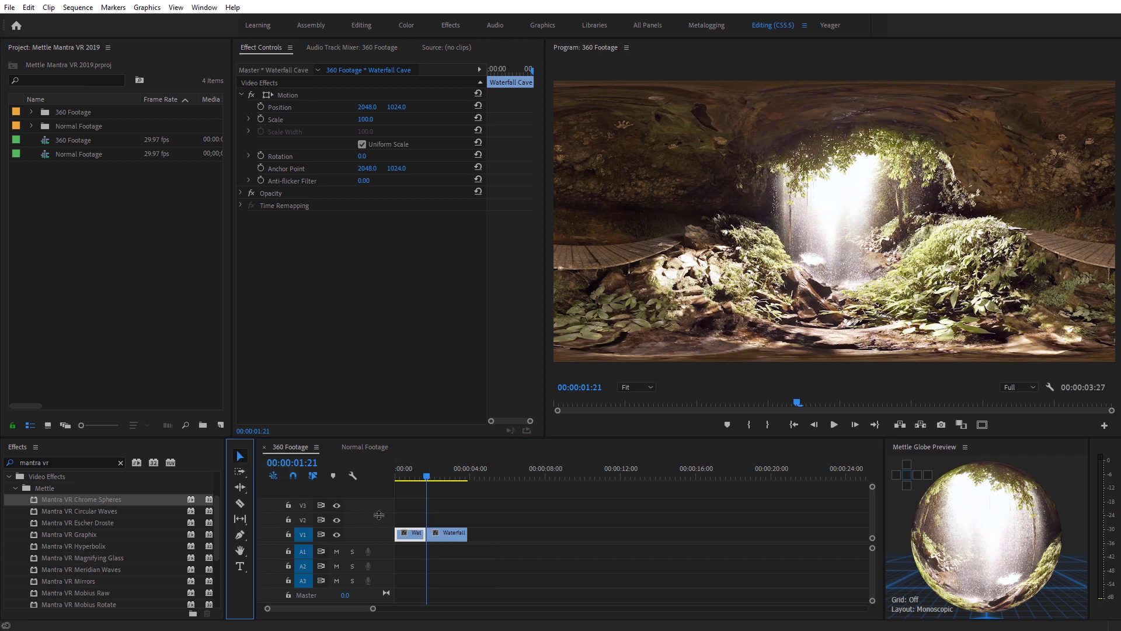
Add a frame hold to the second Waterfall Cave segment and move the playhead to 00:00:02:17.
right_click(446, 535)
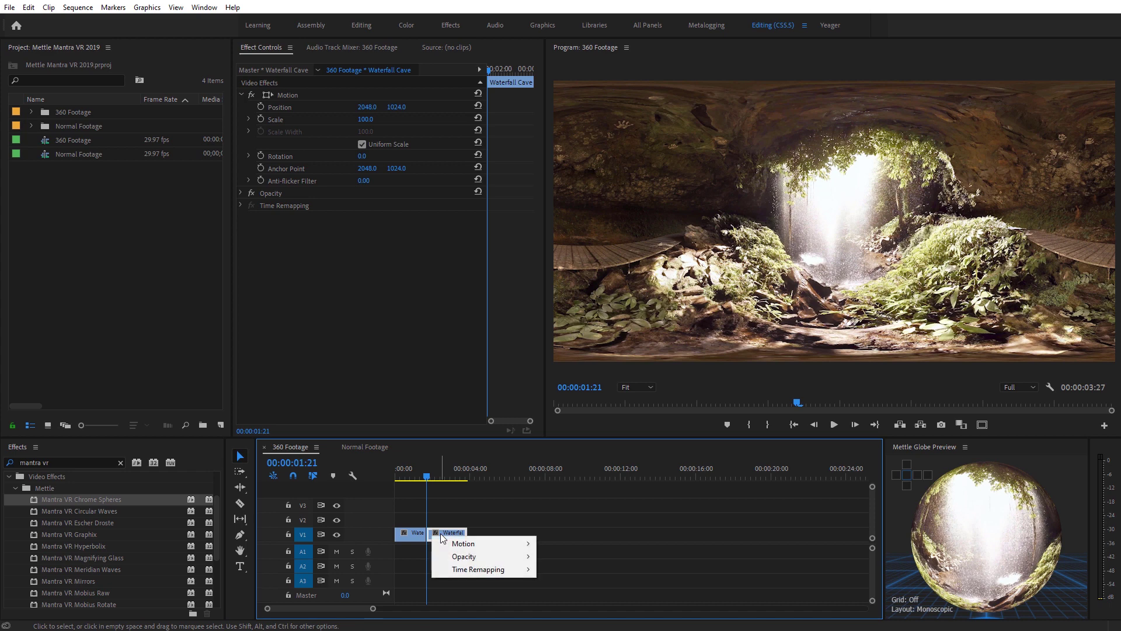
right_click(450, 534)
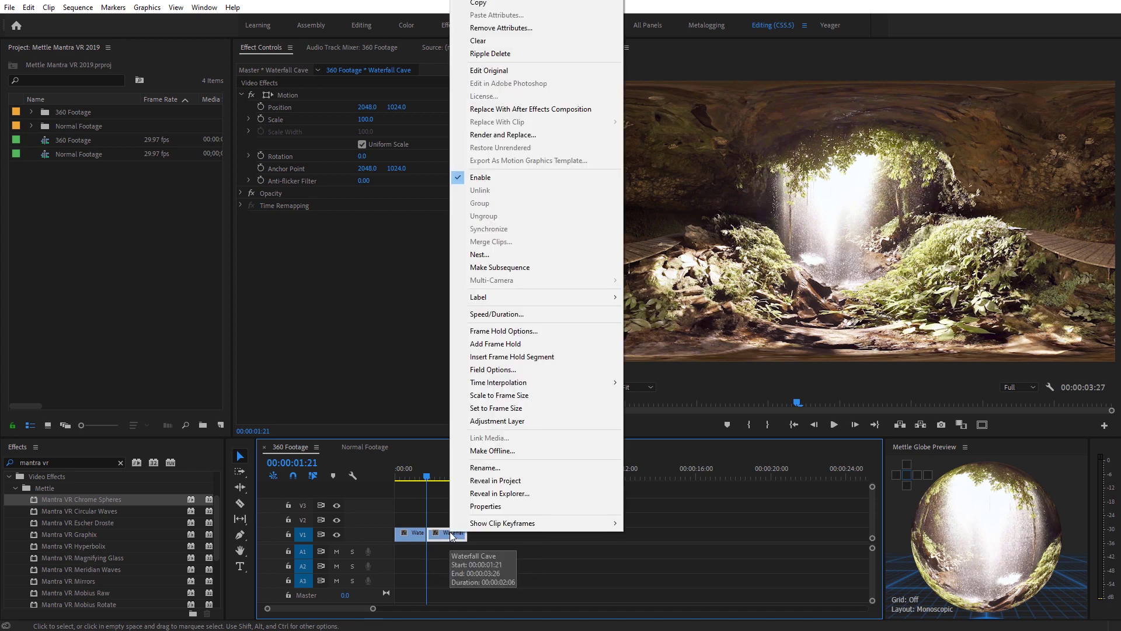
left_click(515, 345)
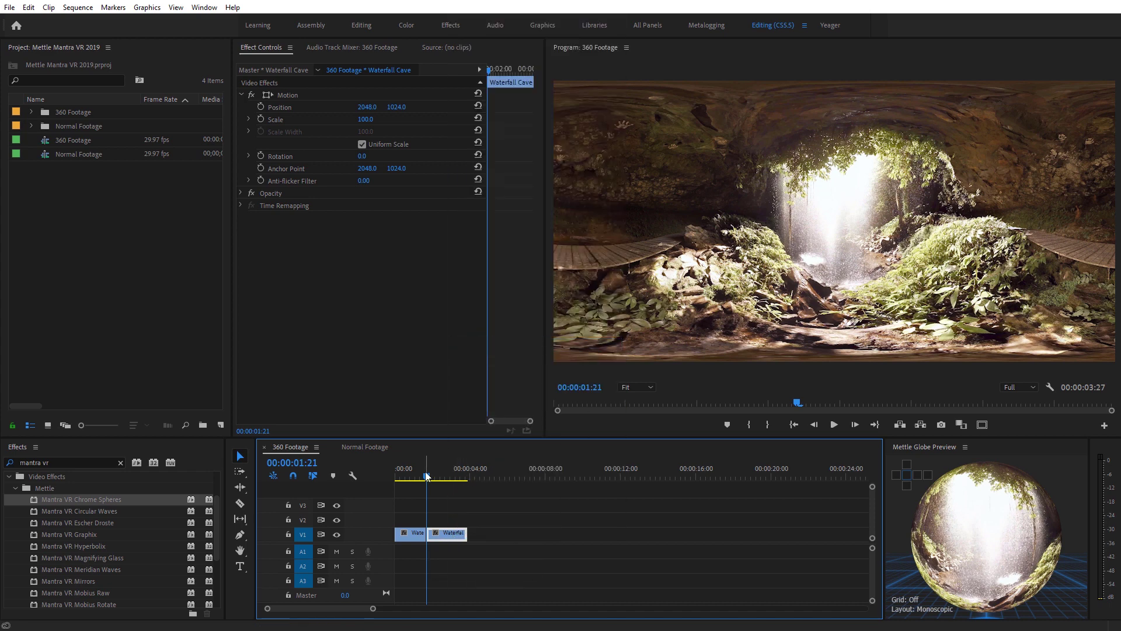
mouse_move(427, 476)
left_mouse_down()
mouse_move(414, 476)
mouse_move(443, 478)
left_mouse_up()
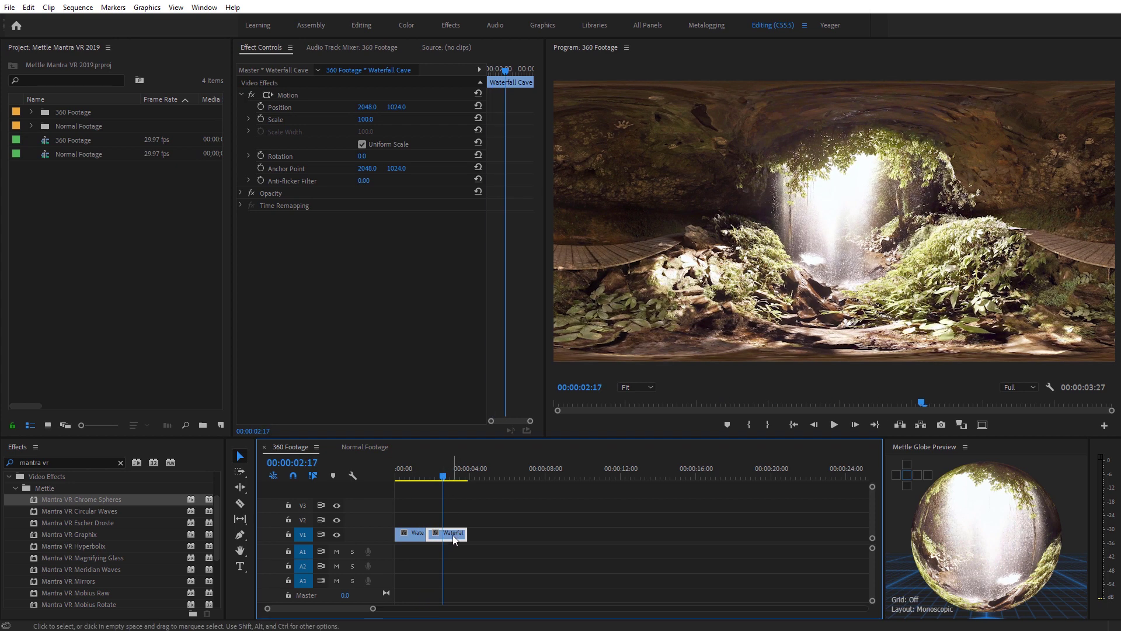
Apply the Mantra VR Turbulence effect to the second Waterfall Cave segment.
scroll(109, 550, "down", 4)
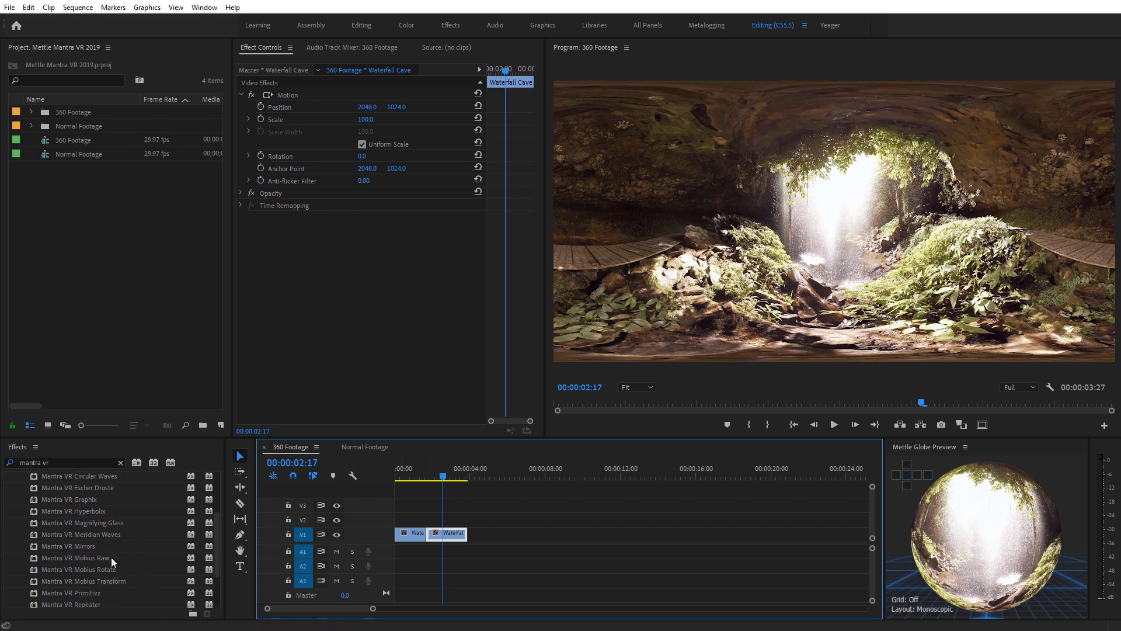
scroll(113, 557, "down", 1)
left_click_drag(89, 580, 452, 535)
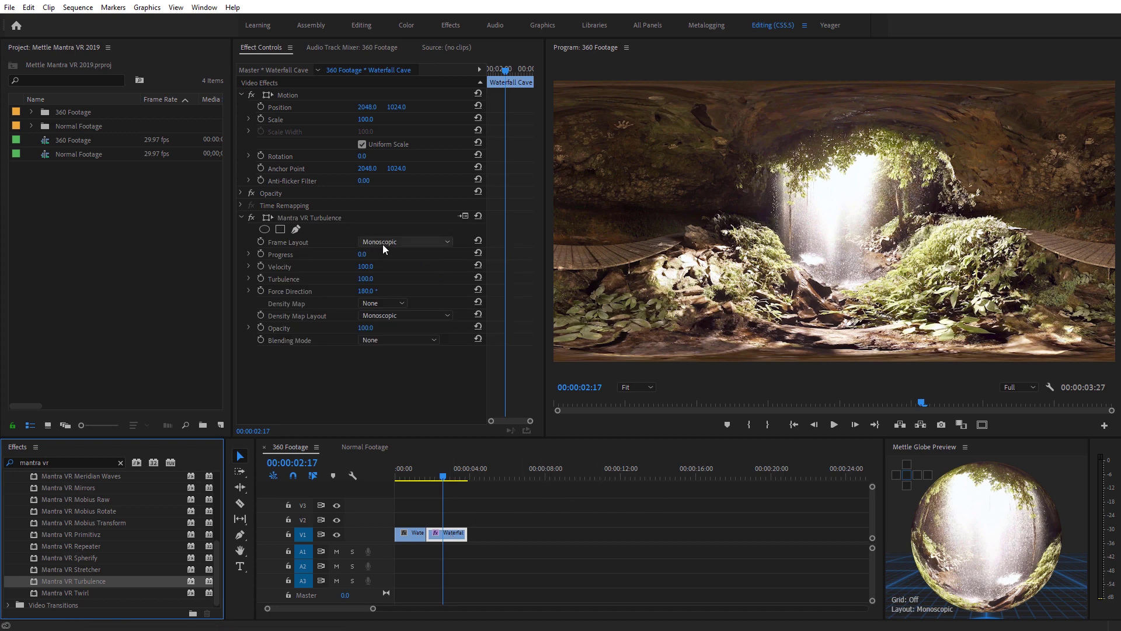
Set the Mantra VR Turbulence Progress to 22 and Turbulence to 74.
left_click(360, 261)
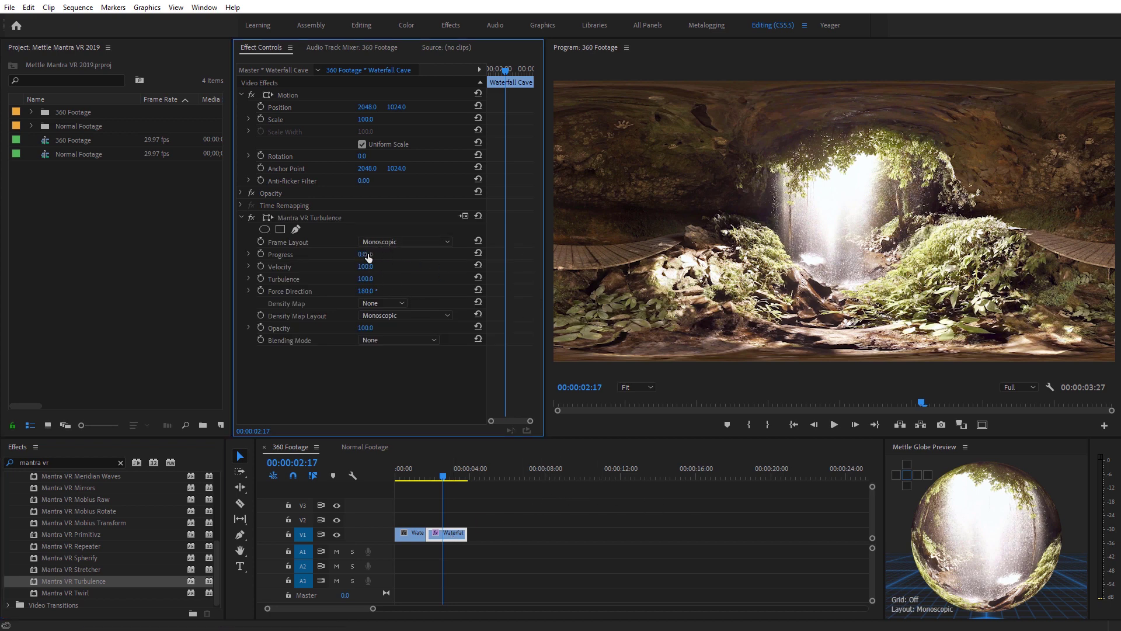
left_click_drag(365, 257, 377, 259)
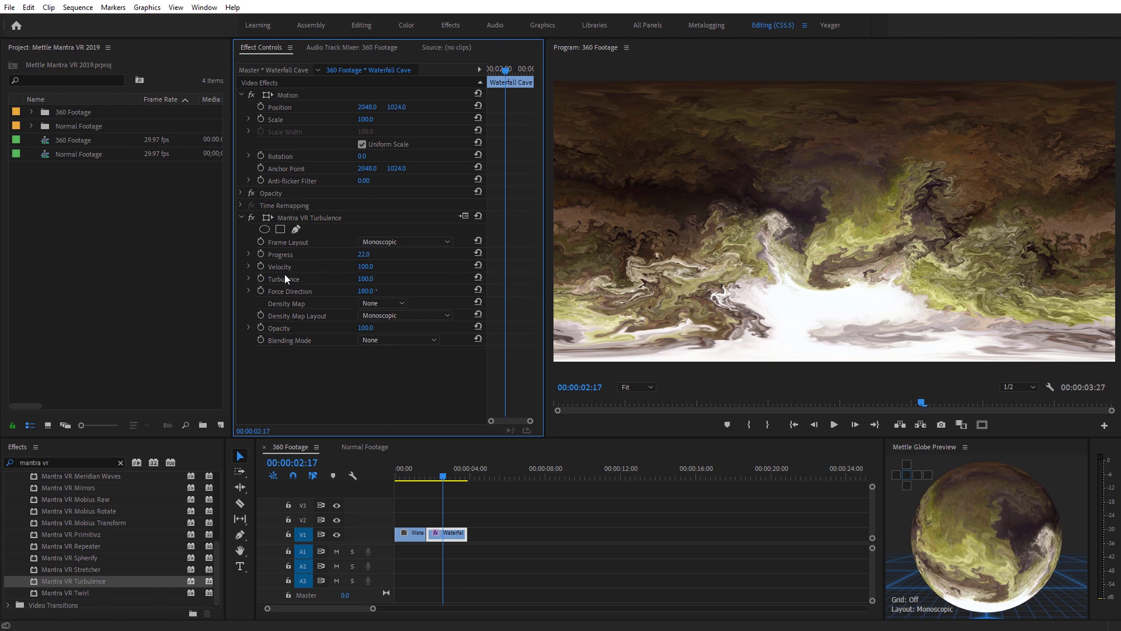
left_click_drag(364, 283, 352, 283)
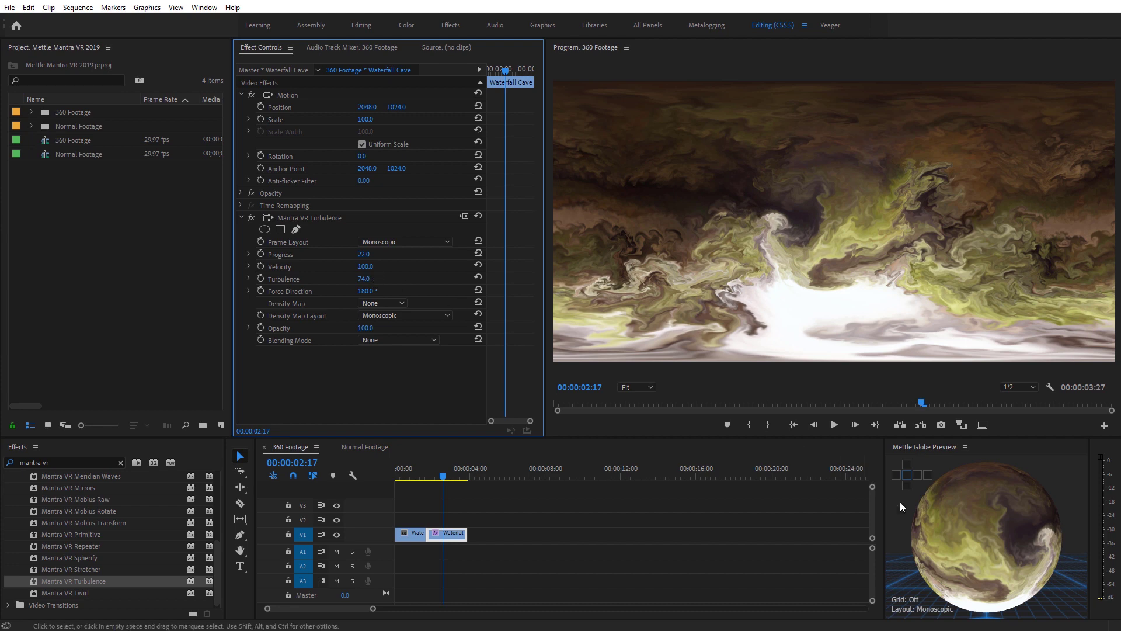
Inspect the Turbulence result in an enlarged Mettle Globe Preview, zooming in and rotating the view, and return to the normal layout.
left_click(1005, 497)
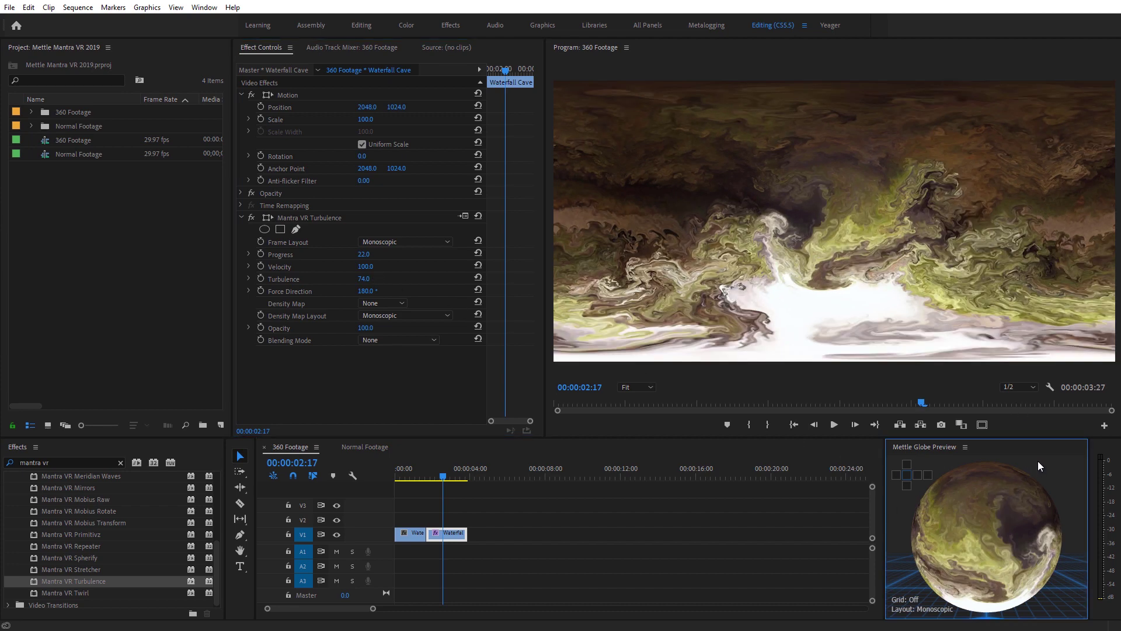
key("grave")
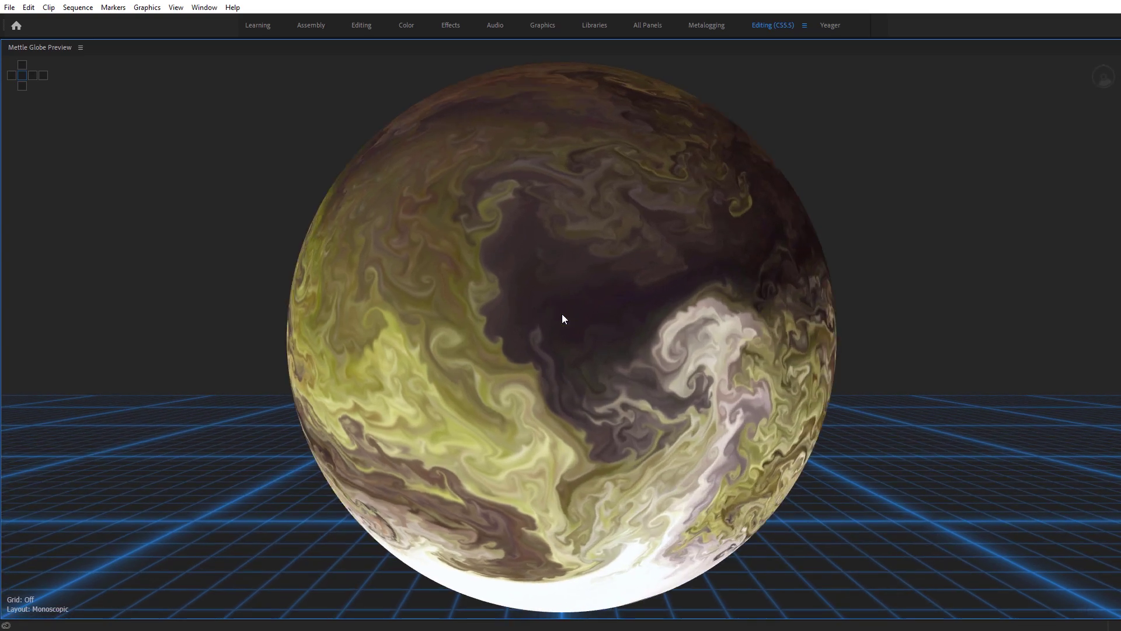
scroll(564, 318, "up", 5)
left_click_drag(564, 318, 769, 376)
key("grave")
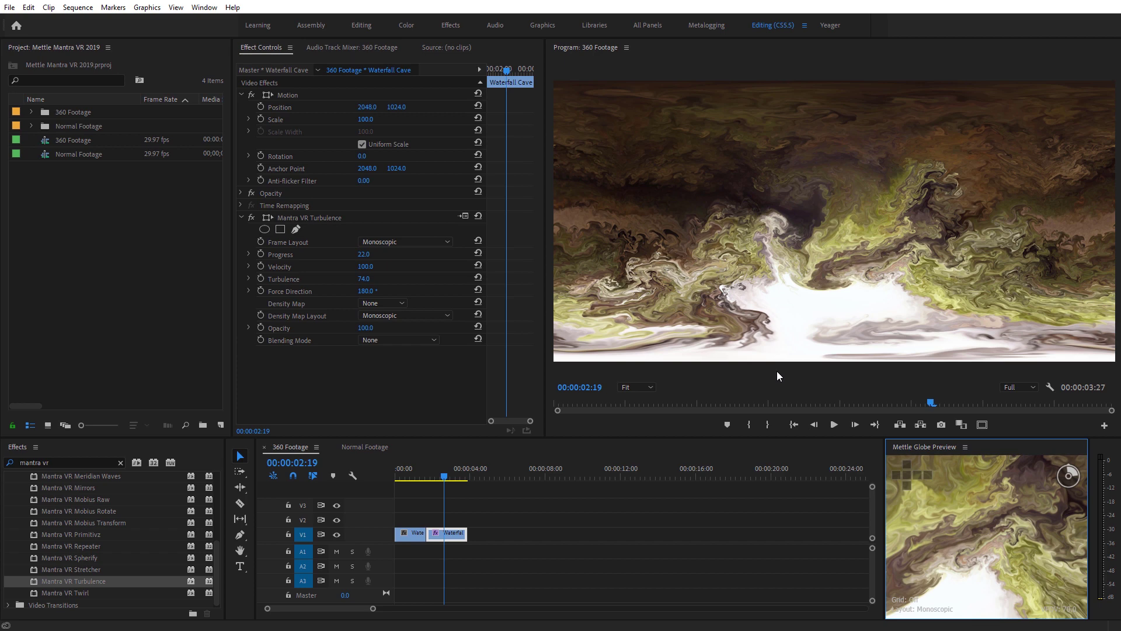
Split the Final TD Looks.mp4 clip in the Normal Footage sequence at 00;00;04;10.
left_click(367, 448)
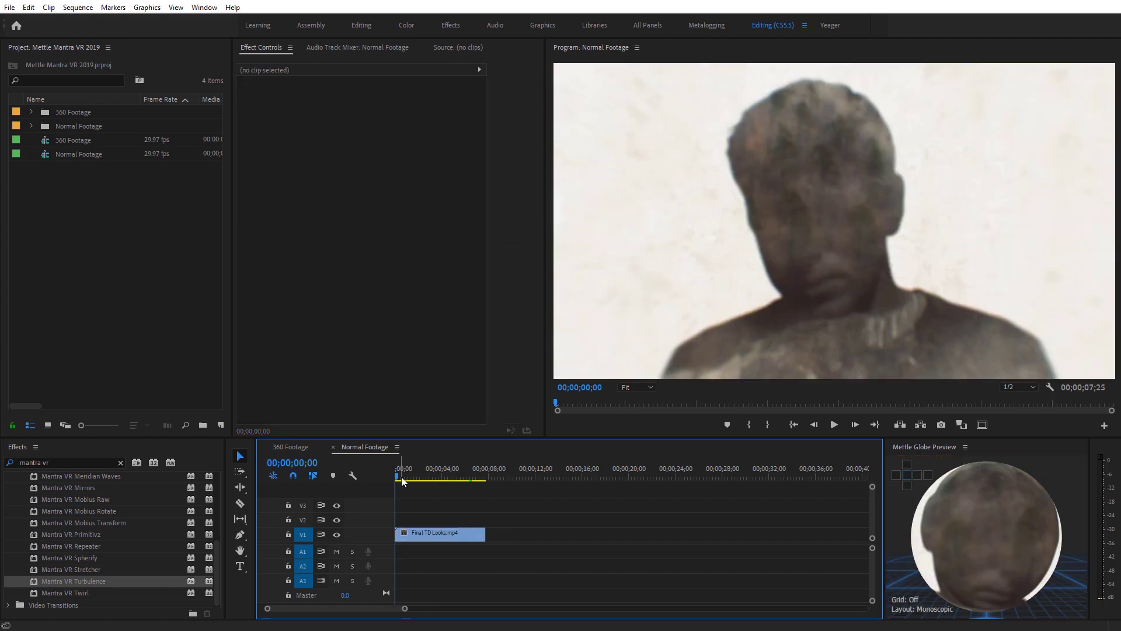
left_click_drag(397, 475, 448, 478)
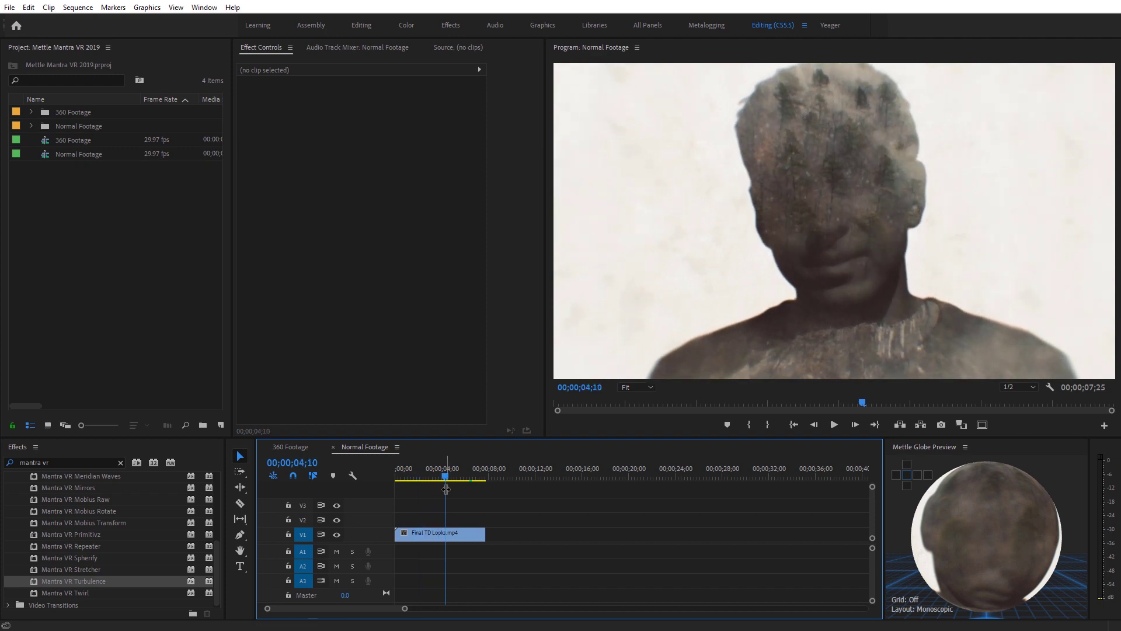
left_click(432, 532)
left_click(240, 503)
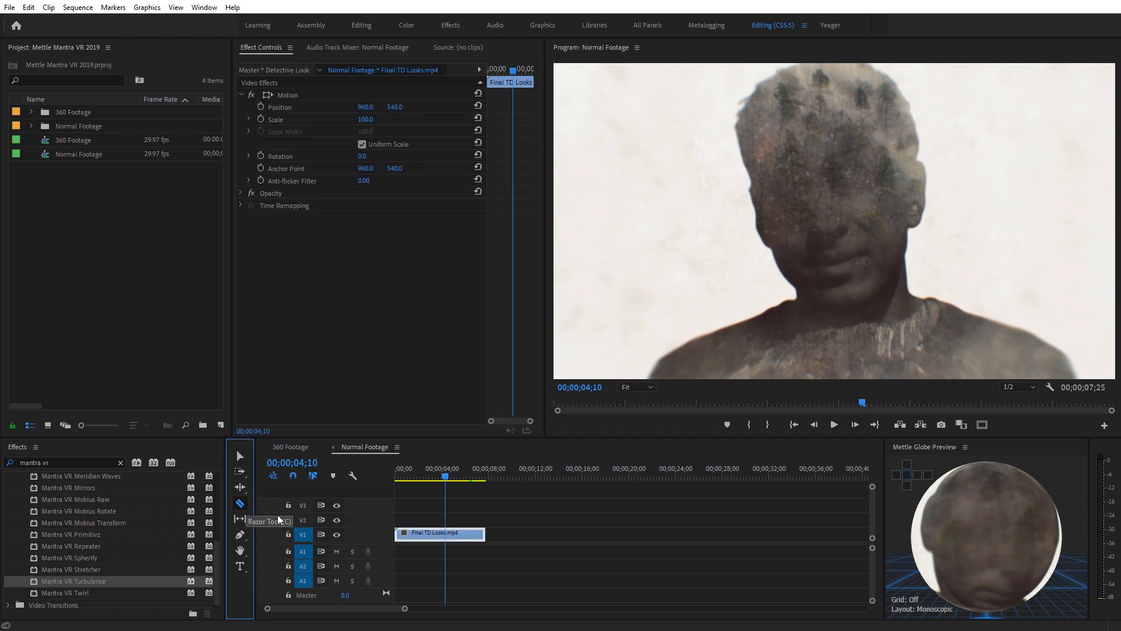
left_click(446, 533)
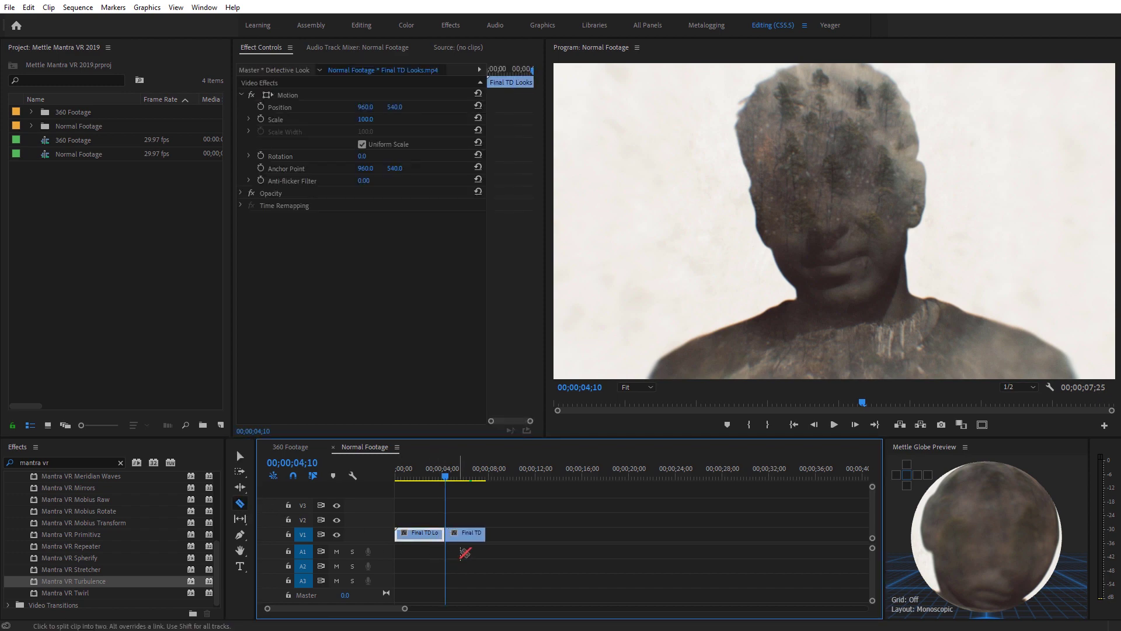
Add a frame hold to the second Final TD Looks.mp4 segment.
key("v")
left_click(462, 535)
right_click(461, 534)
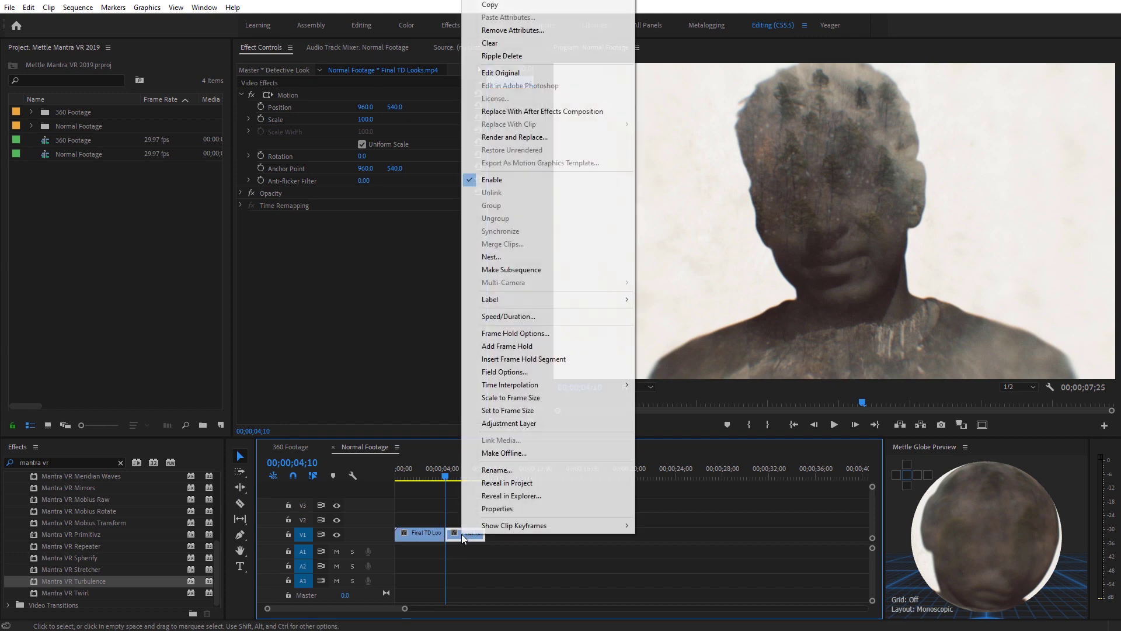
left_click(533, 346)
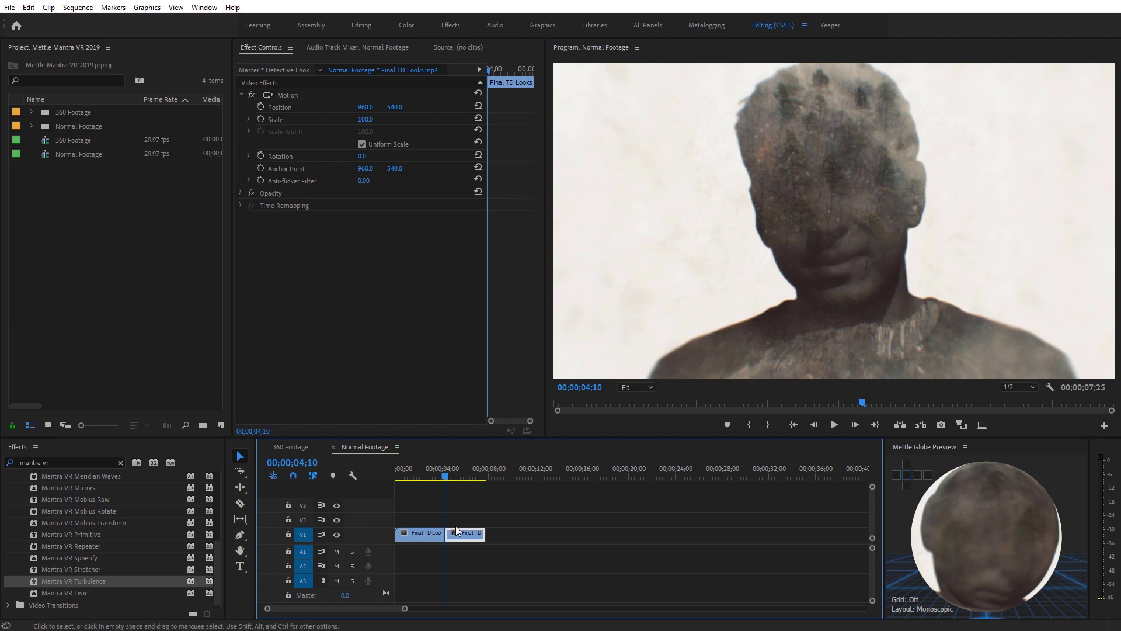
Apply Mantra VR Turbulence to the second Final TD Looks.mp4 segment and set its Frame Layout to Rectilinear (Flat).
left_click_drag(61, 579, 464, 537)
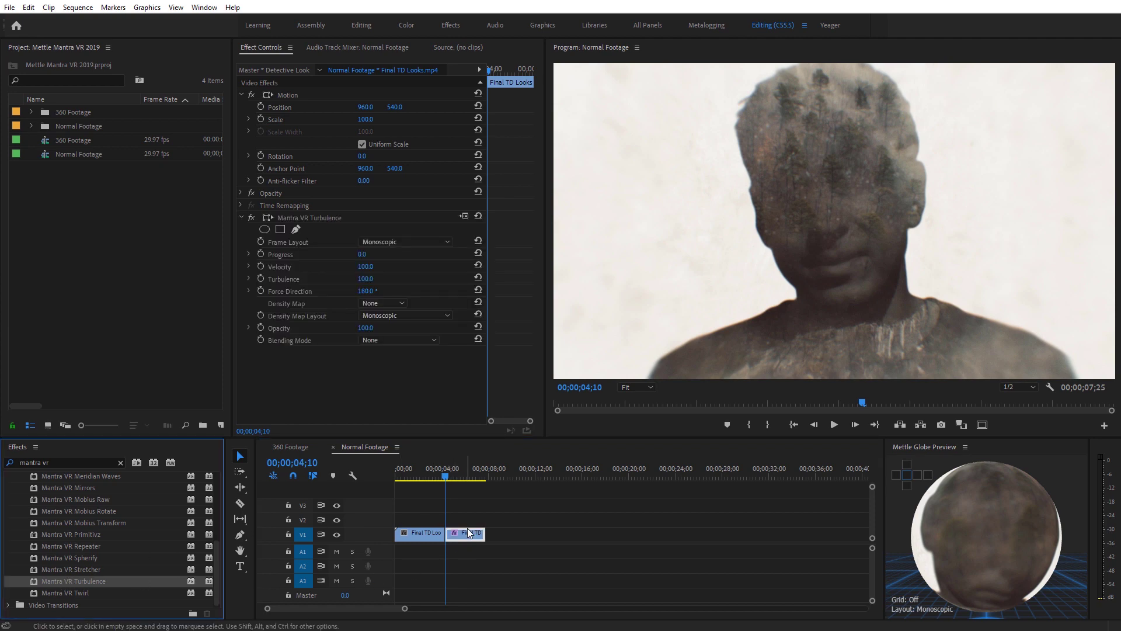
left_click(416, 241)
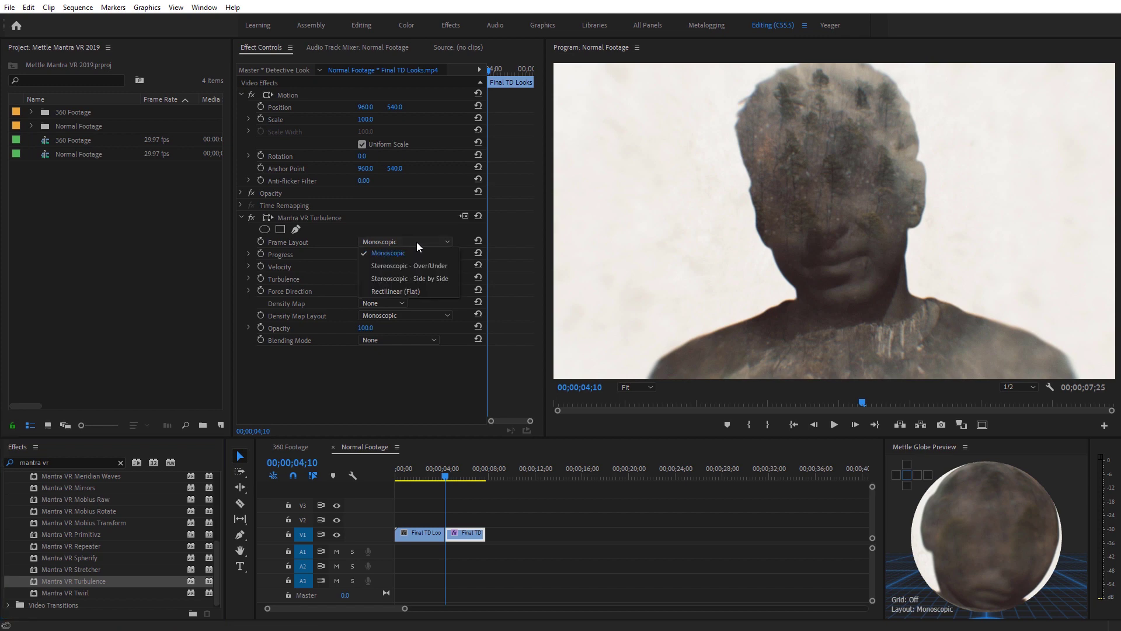
left_click(417, 290)
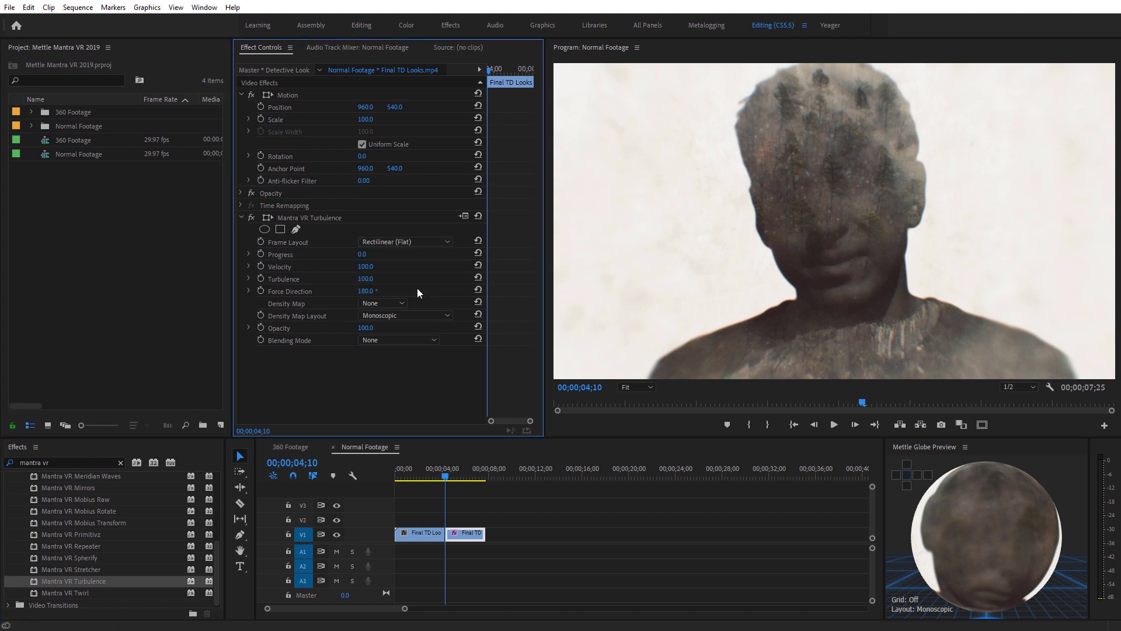
Keyframe the Turbulence effect's Progress from 0 at 00;00;04;10 to 12 at 00;00;06;01, and set its Turbulence value to 0.
left_click(261, 254)
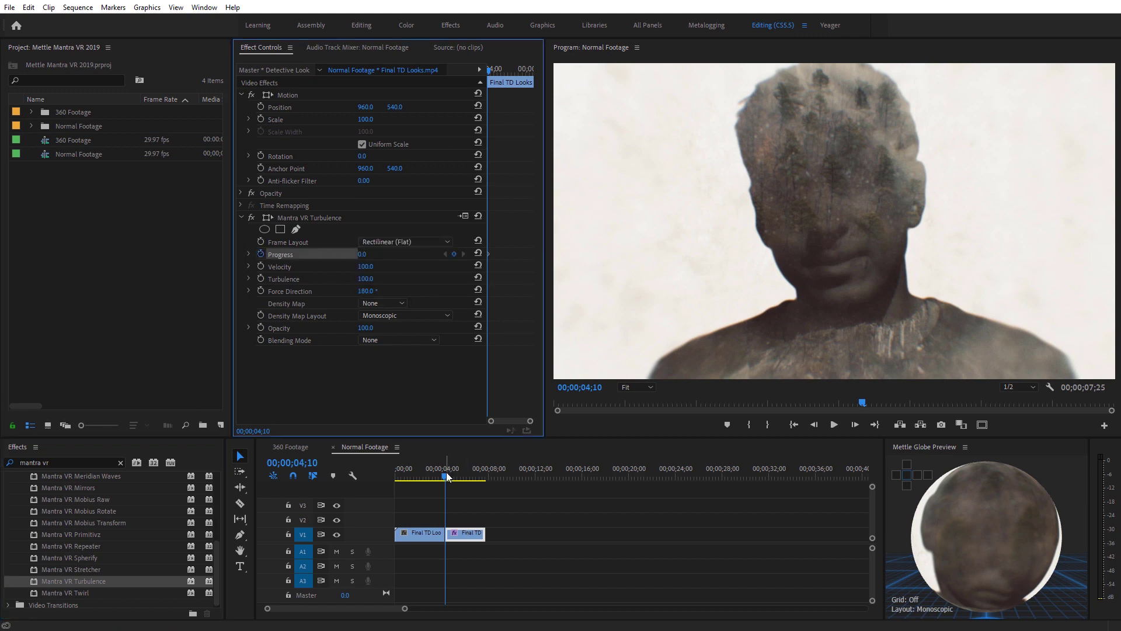
left_click_drag(446, 471, 465, 472)
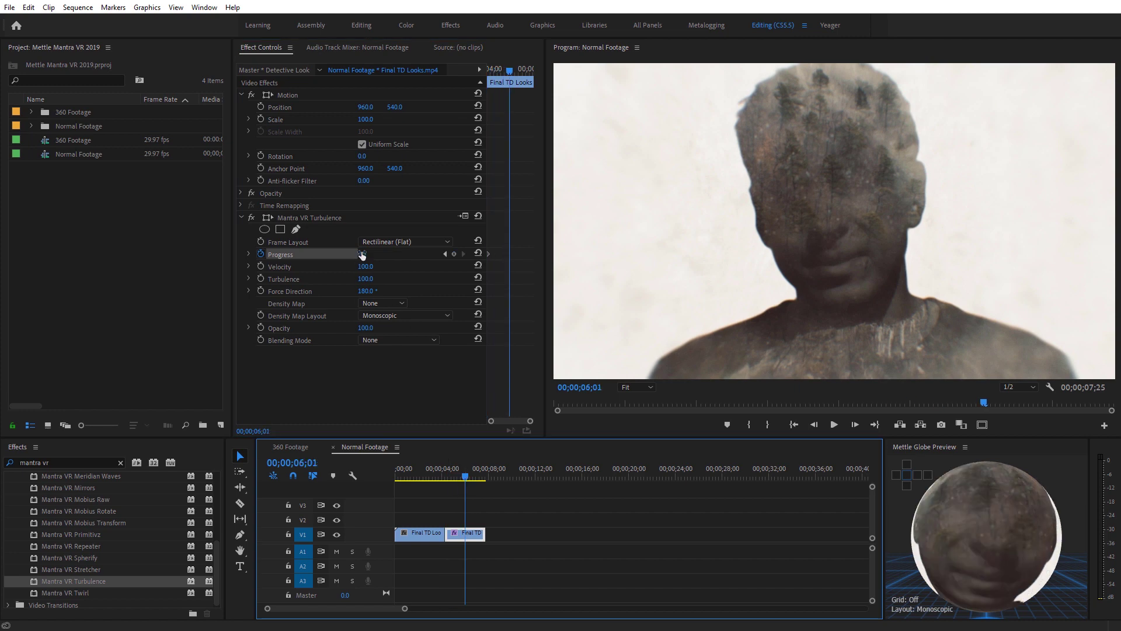
left_click_drag(361, 255, 370, 260)
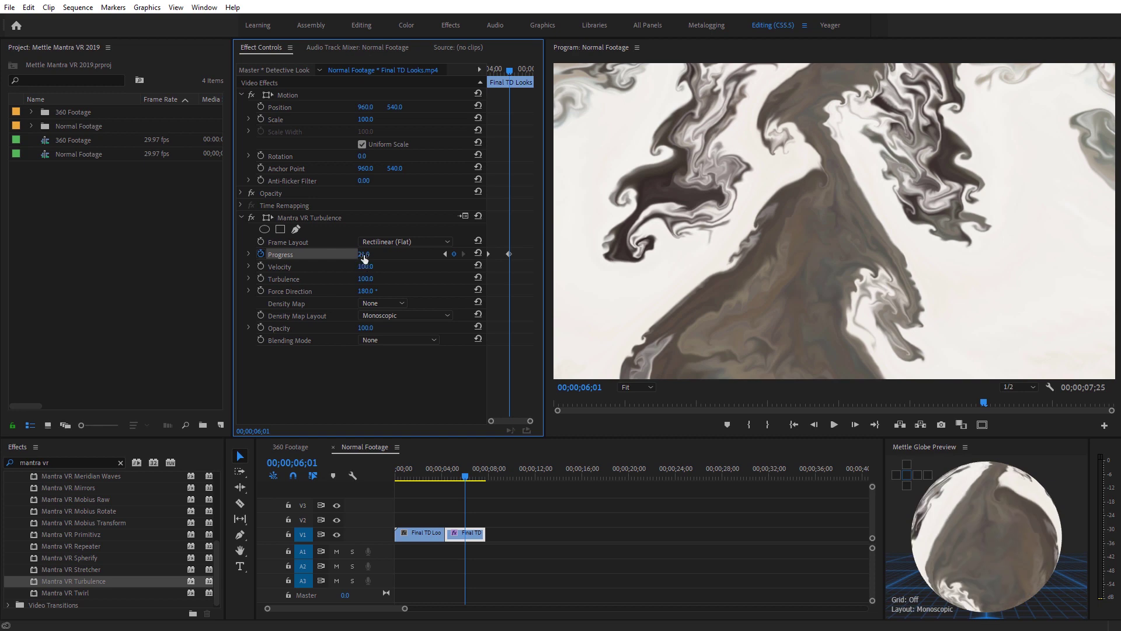
left_click_drag(363, 258, 360, 261)
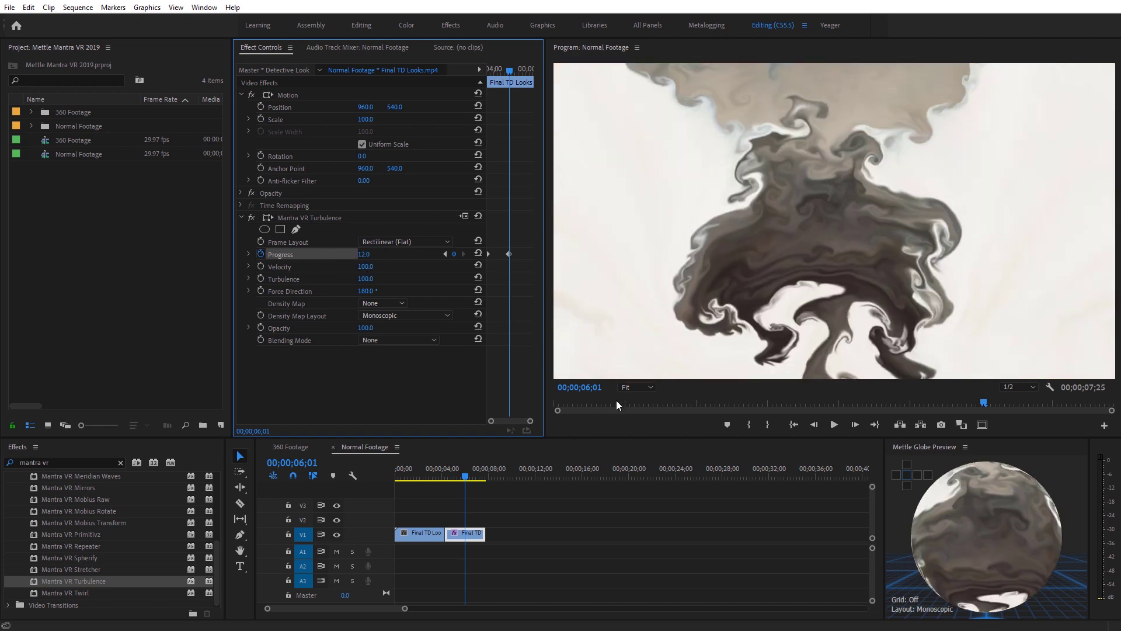
left_click_drag(369, 283, 271, 280)
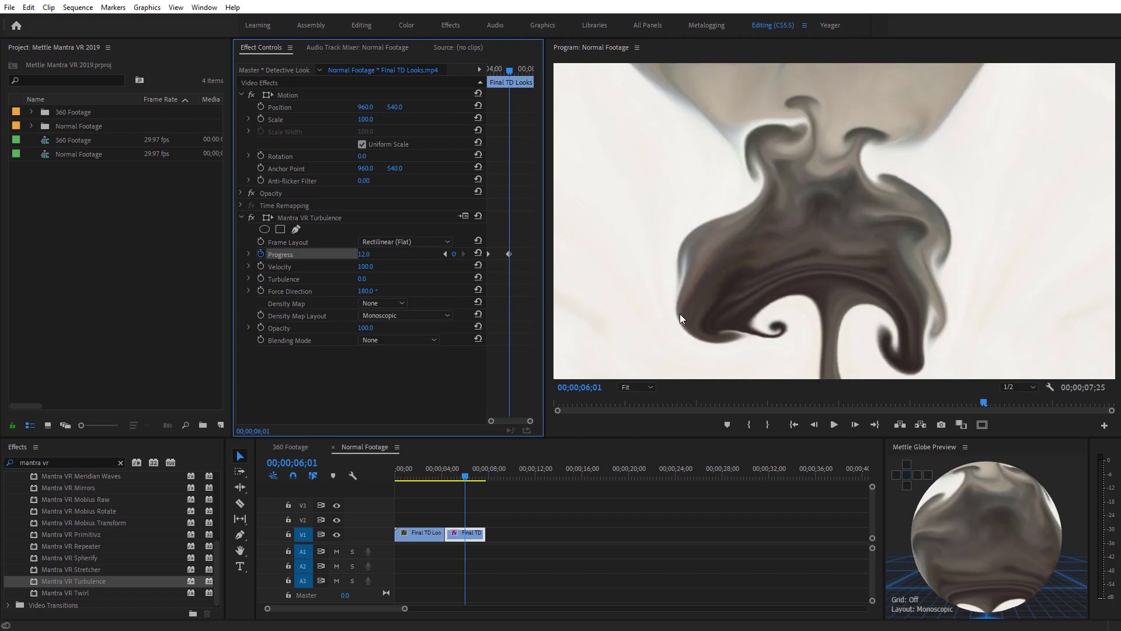